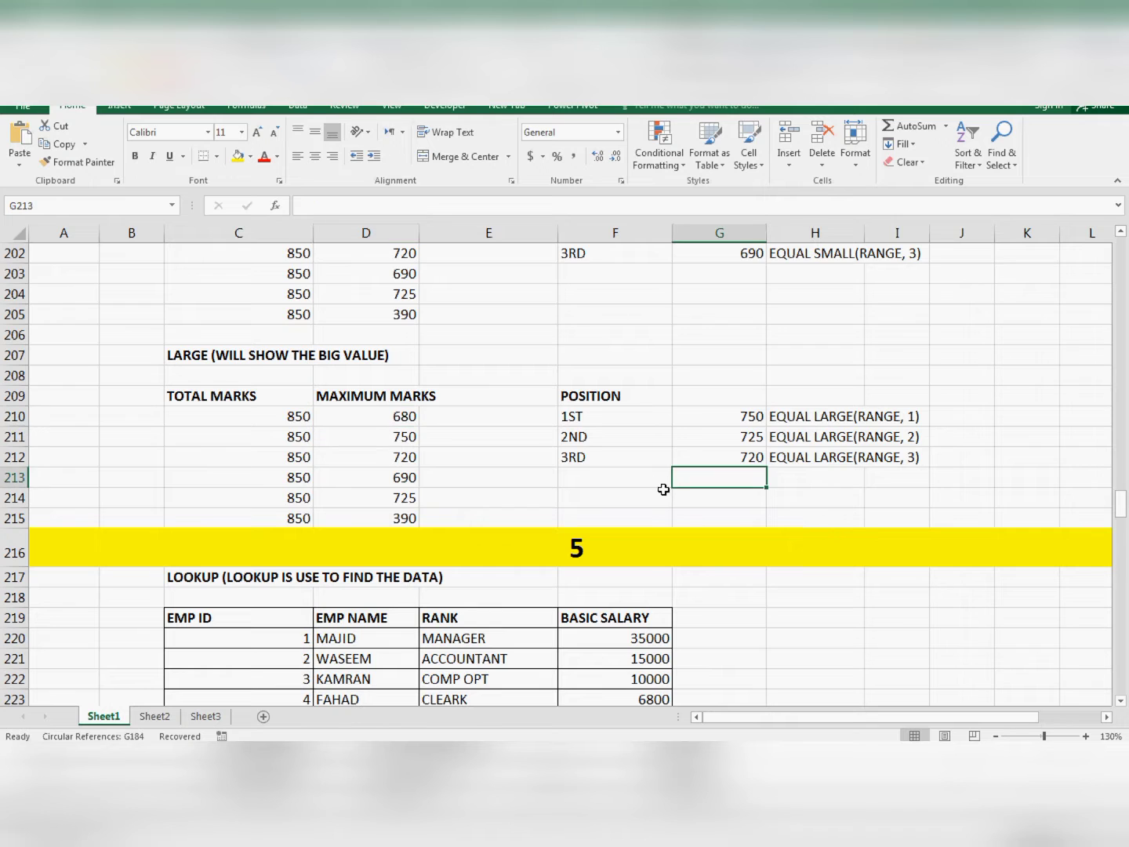
- Go to section 5 of the sheet and read the LOOKUP heading in row 217
scroll(653, 489, down, 3)
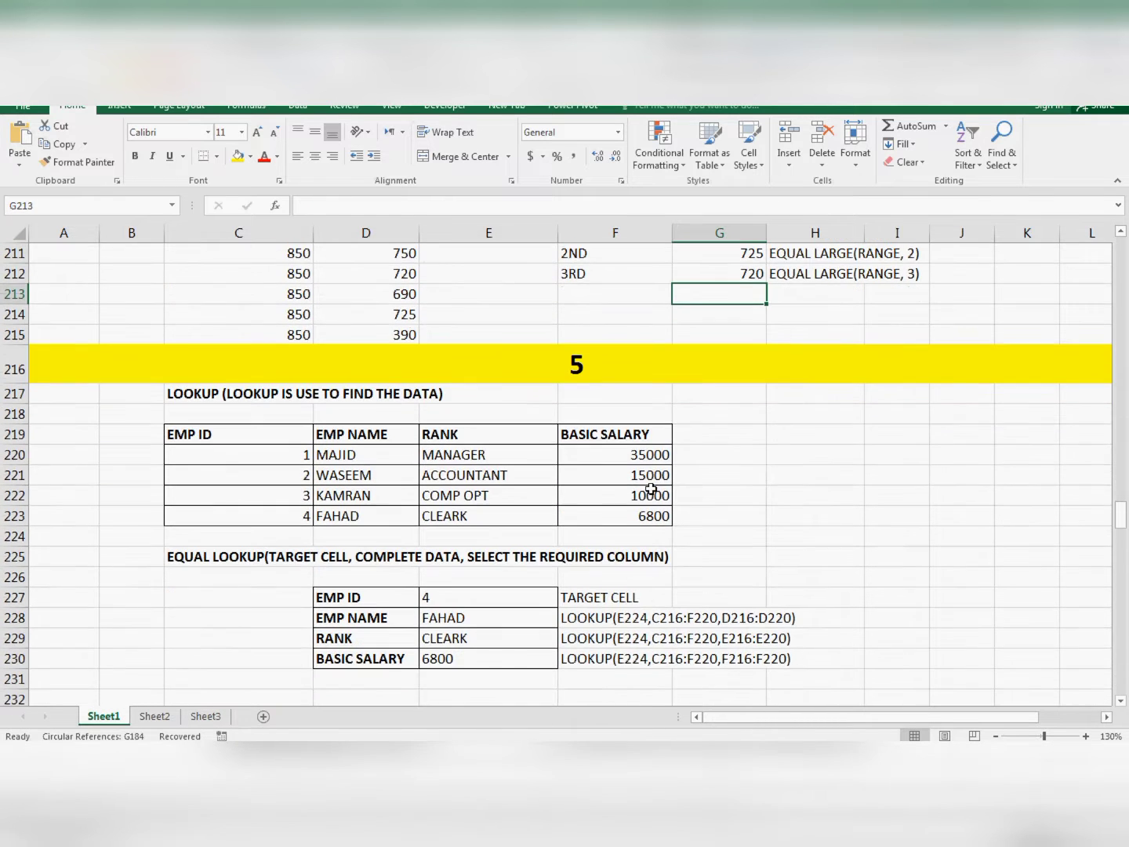
scroll(642, 484, down, 1)
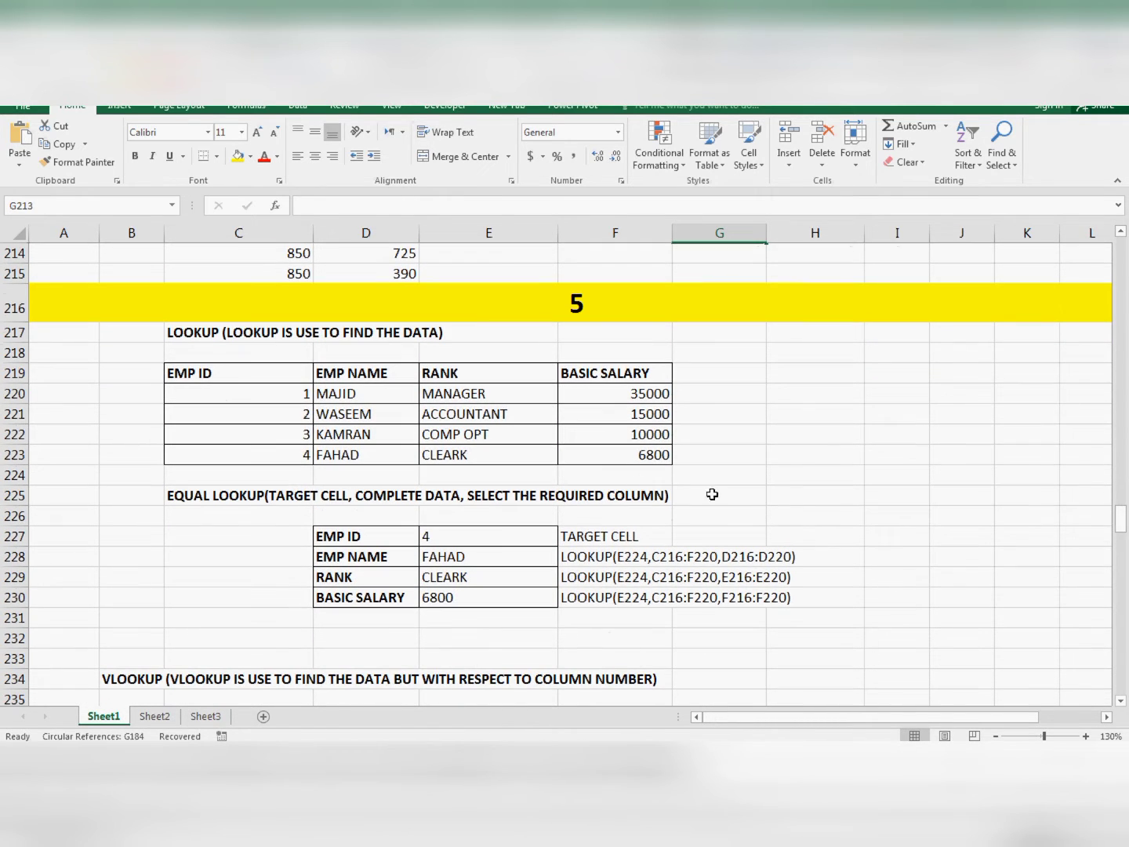
click(782, 439)
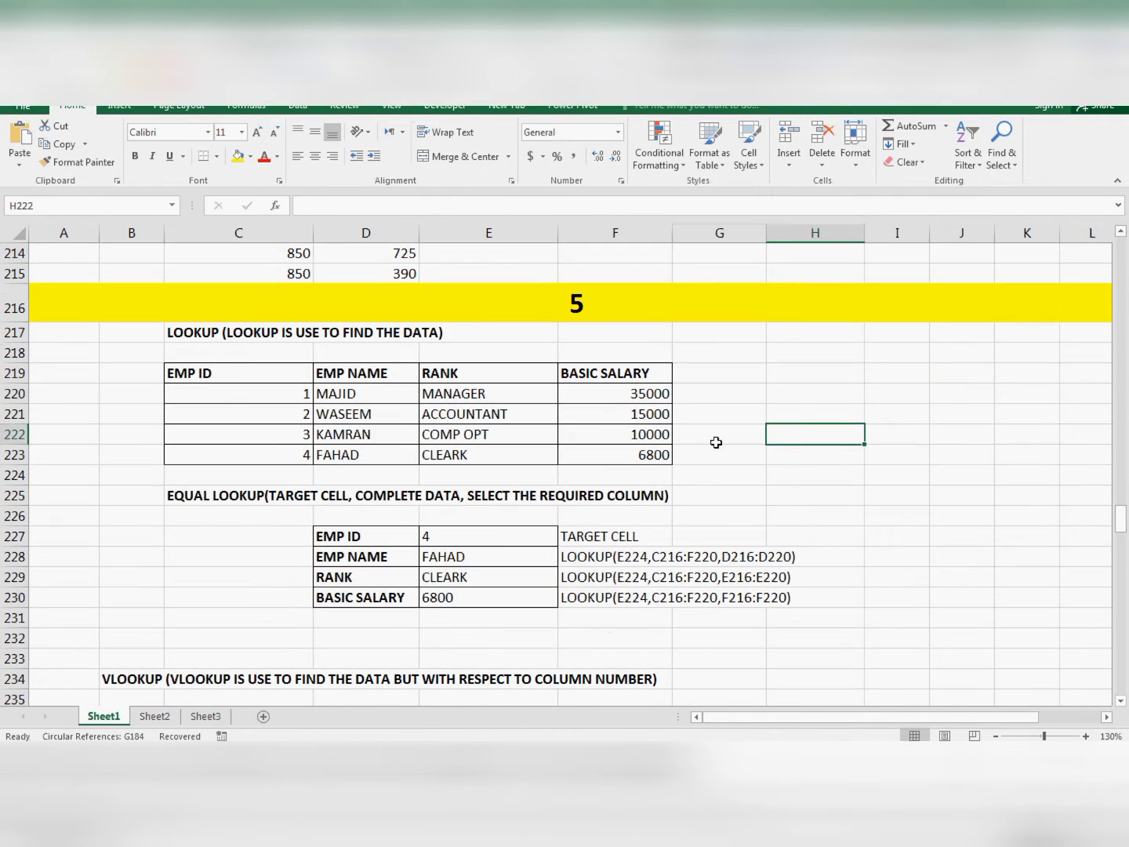
click(192, 352)
click(188, 335)
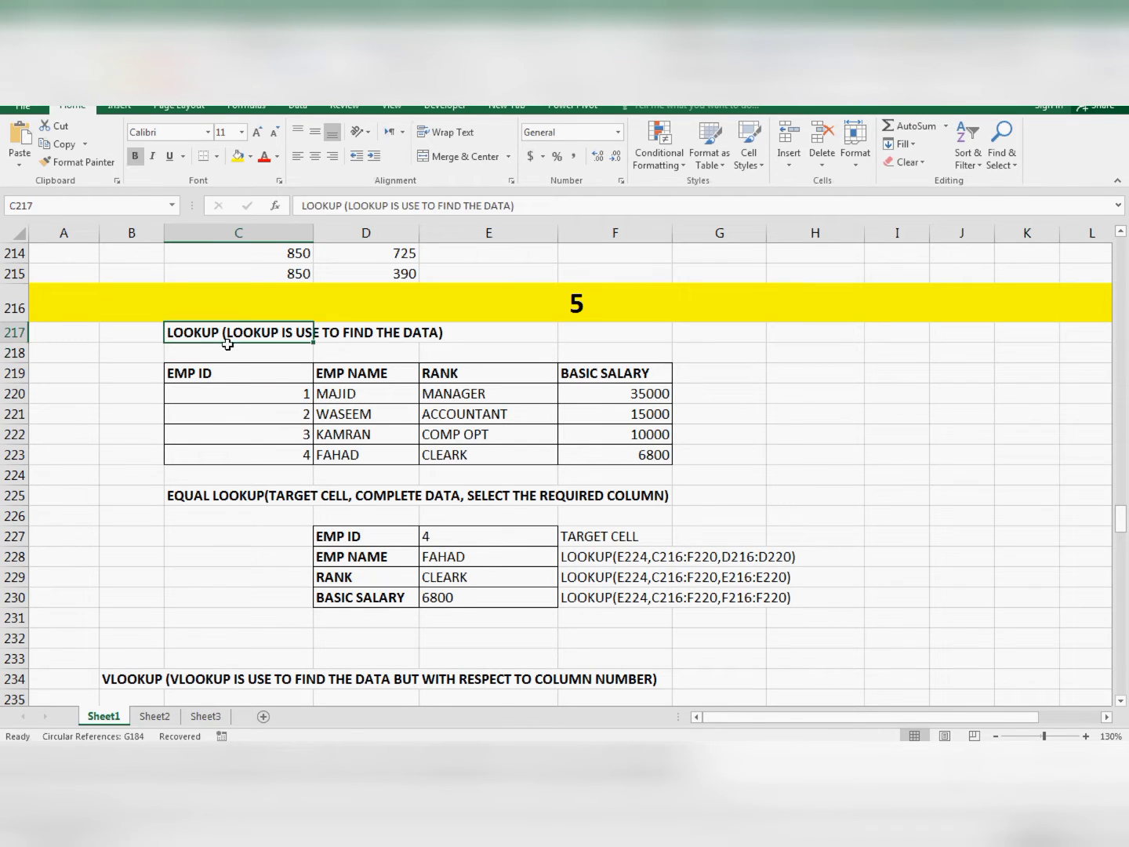
click(307, 352)
click(431, 341)
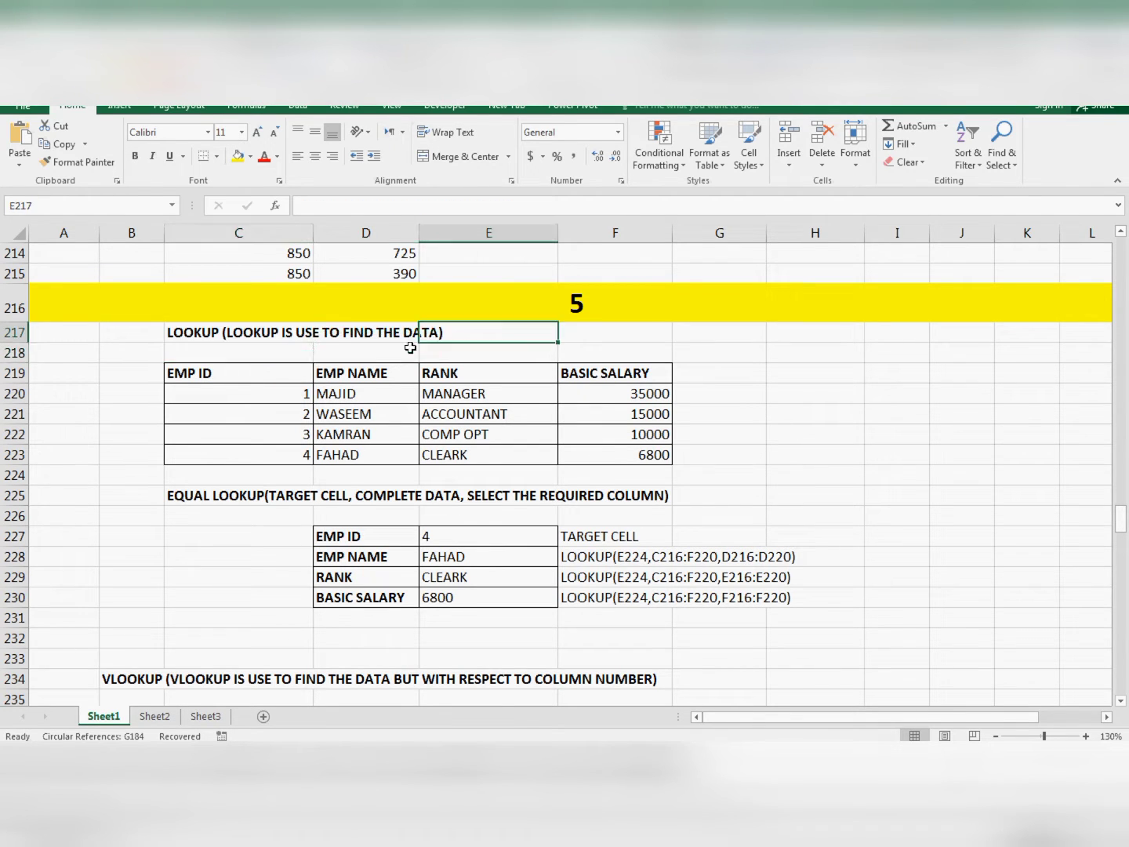
click(295, 351)
click(455, 347)
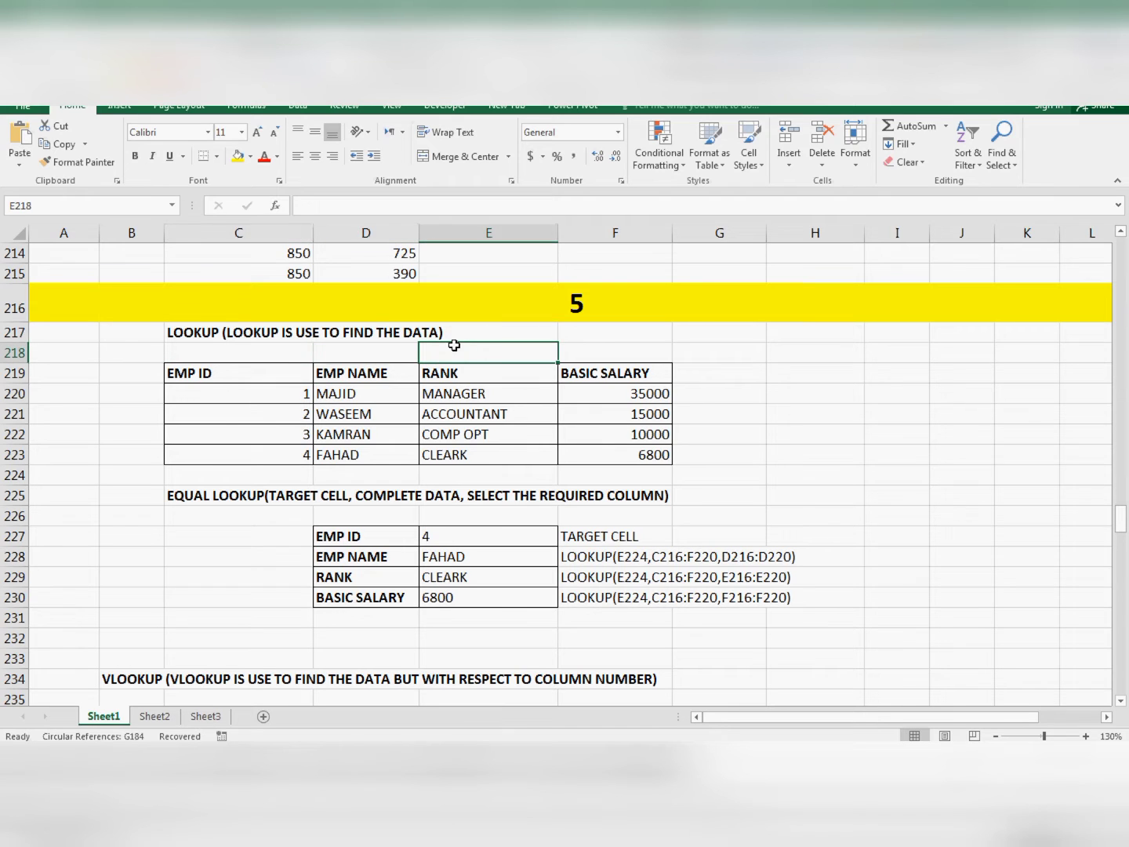
- Examine the EMP ID column of the employee table in C219:C223
click(377, 391)
click(232, 378)
click(229, 408)
click(225, 376)
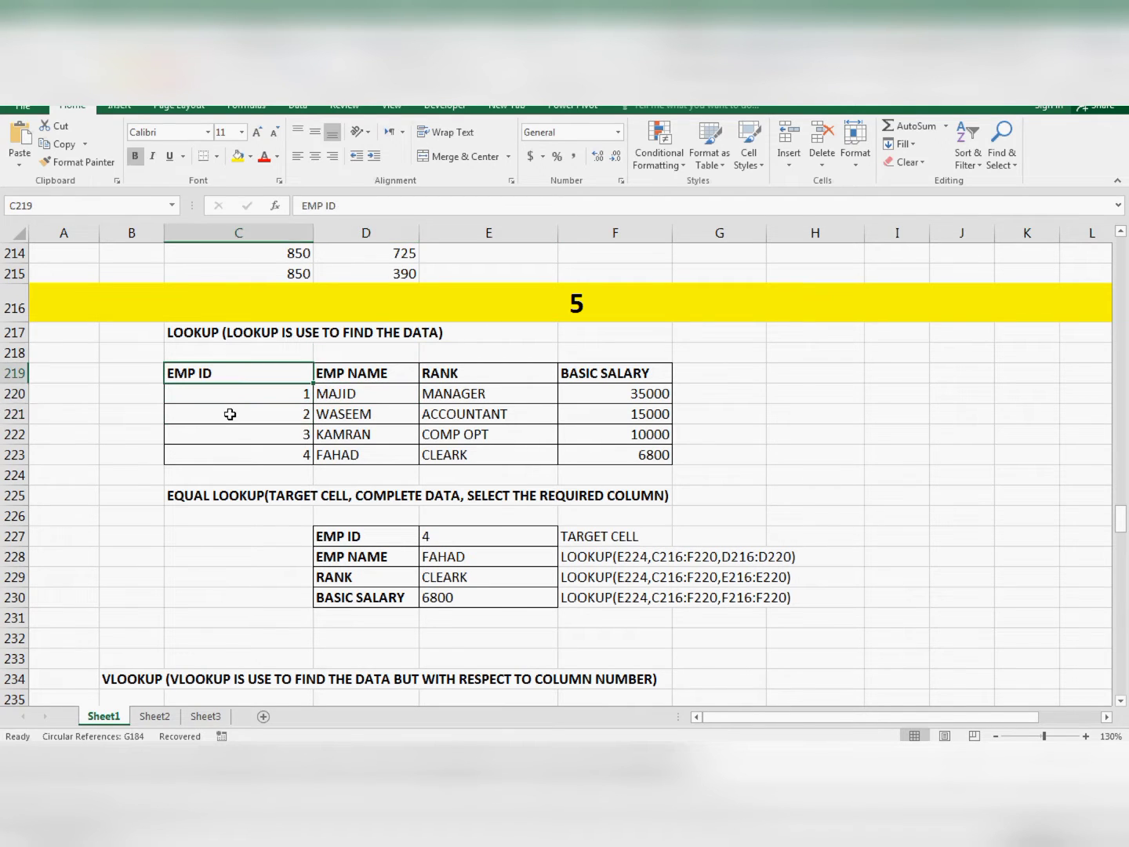
click(230, 413)
click(224, 372)
click(223, 398)
click(228, 377)
click(226, 399)
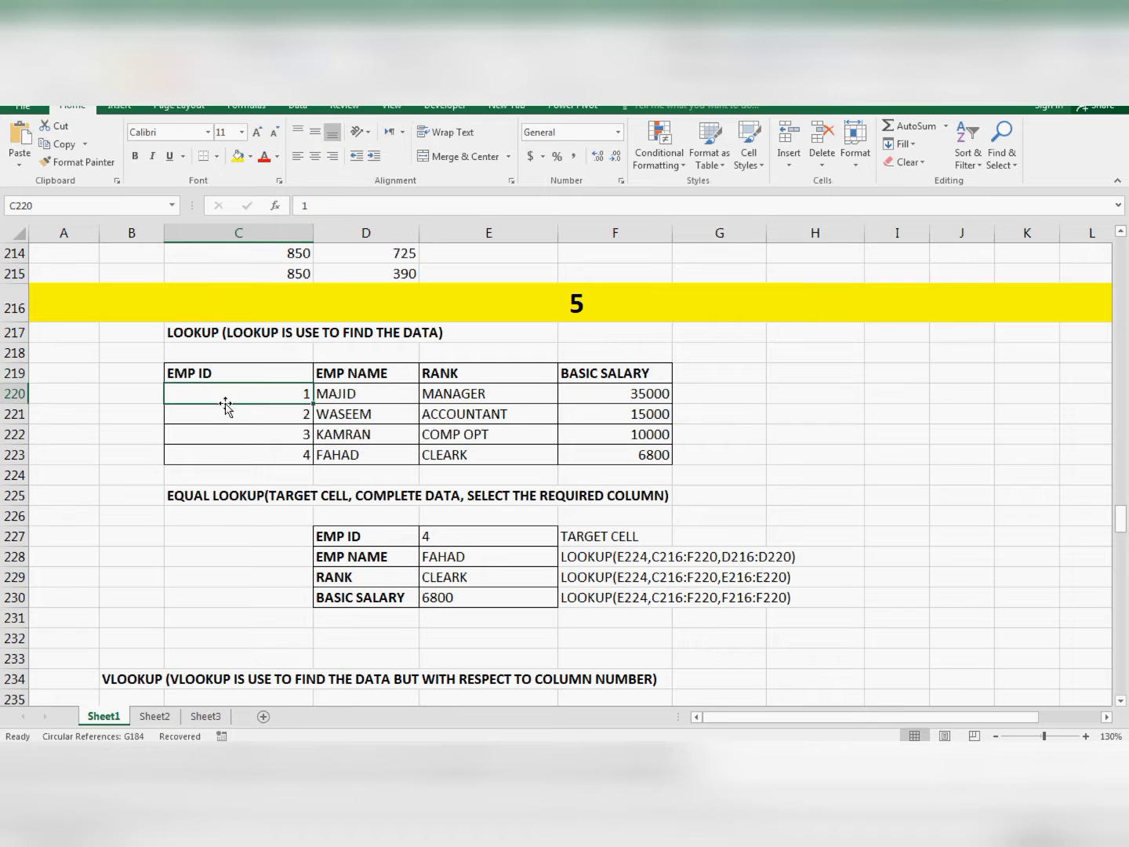
click(232, 432)
click(251, 412)
click(250, 396)
click(253, 427)
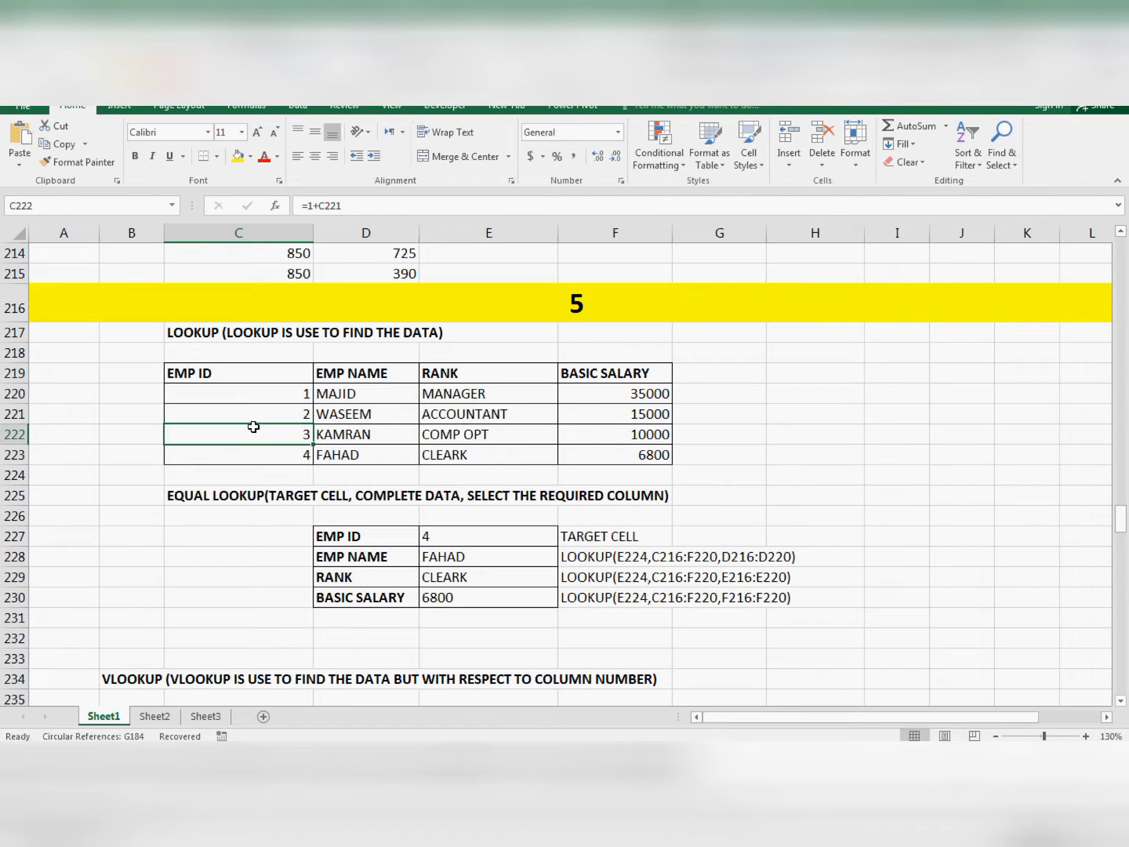
click(259, 398)
click(259, 429)
click(227, 392)
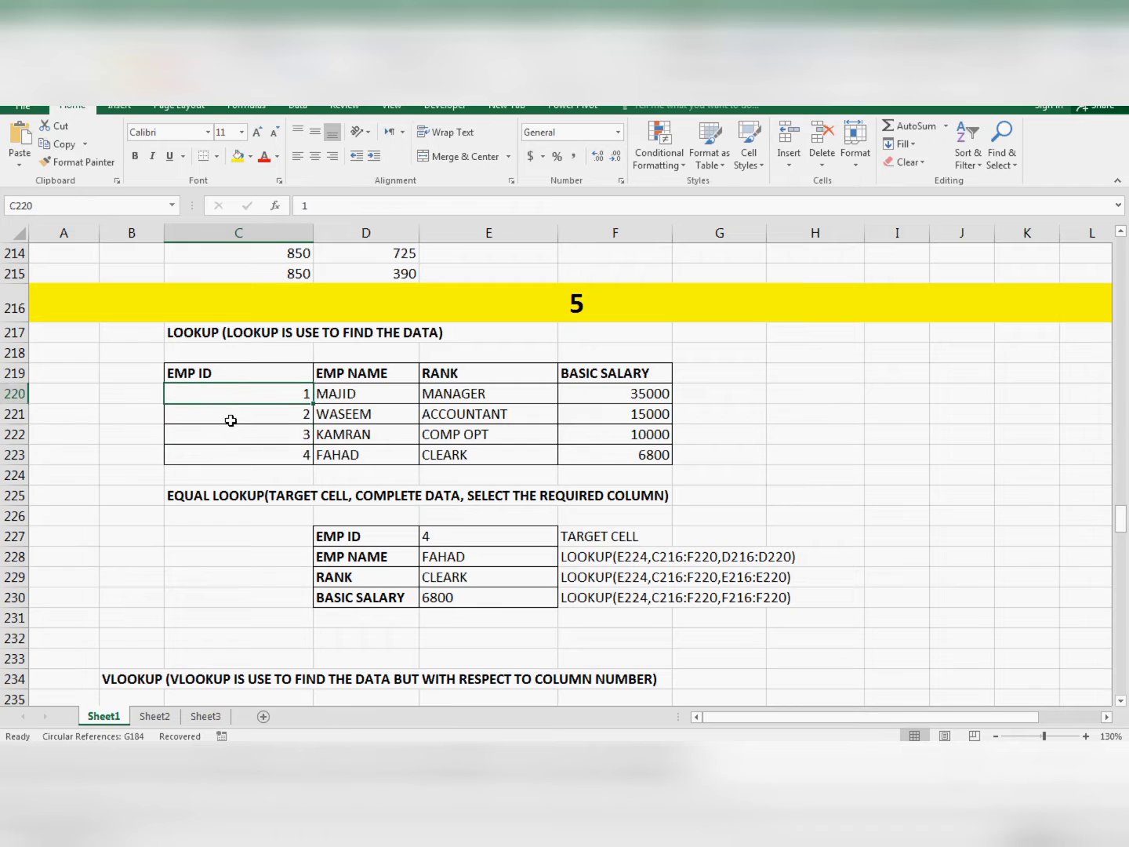
click(231, 417)
click(238, 447)
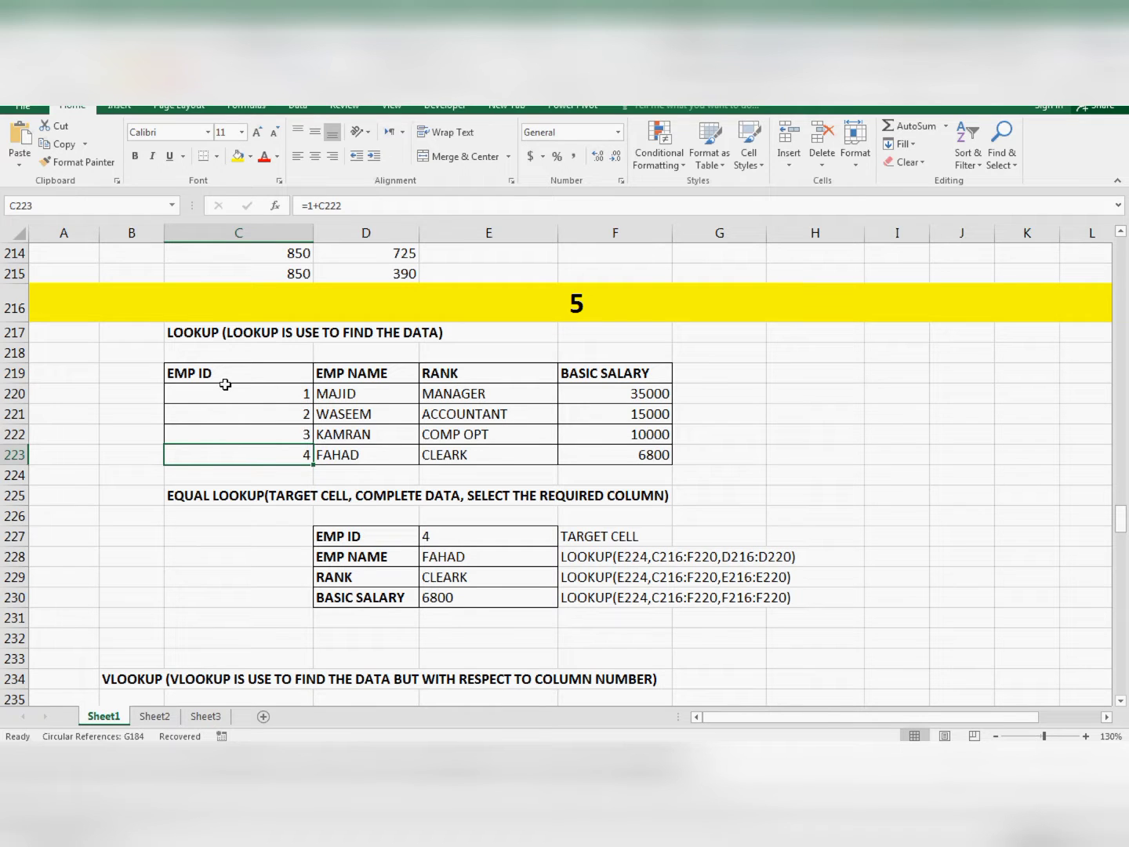
- Examine the EMP NAME and RANK columns of the employee table above the LOOKUP syntax line
click(329, 380)
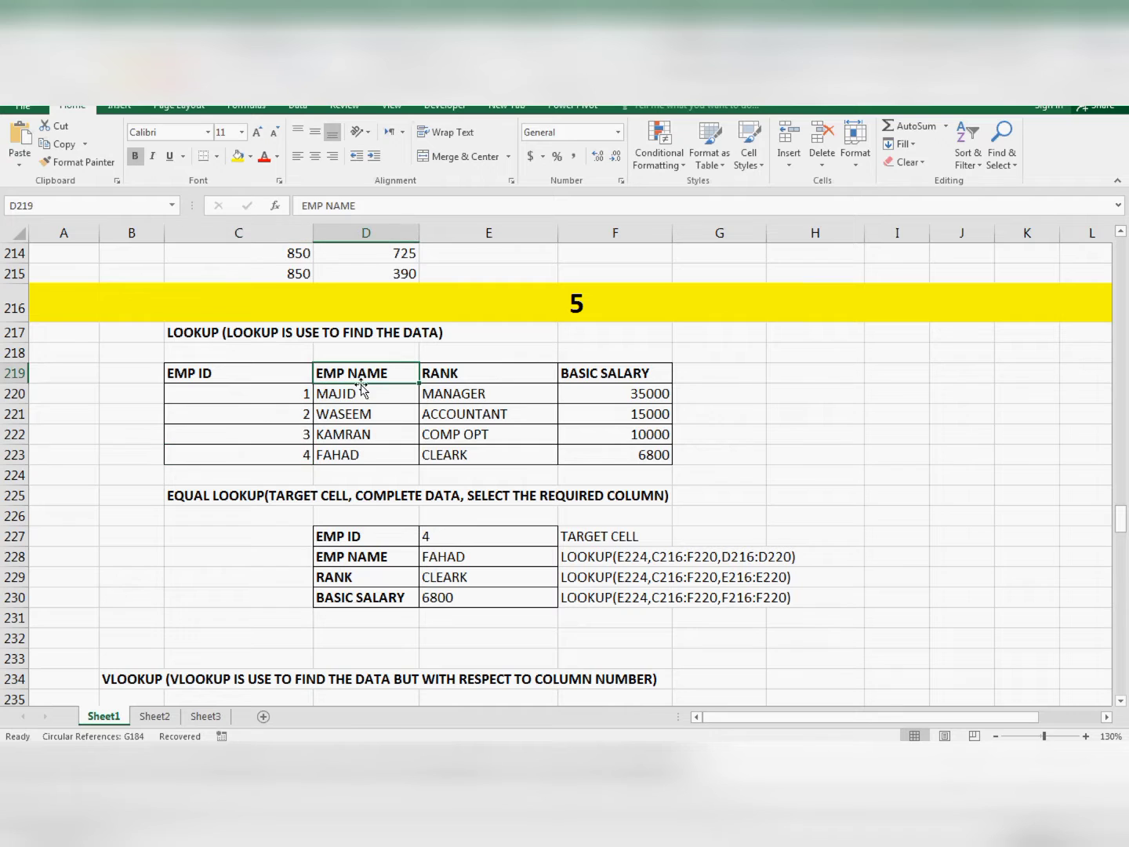
click(357, 413)
click(355, 434)
click(442, 379)
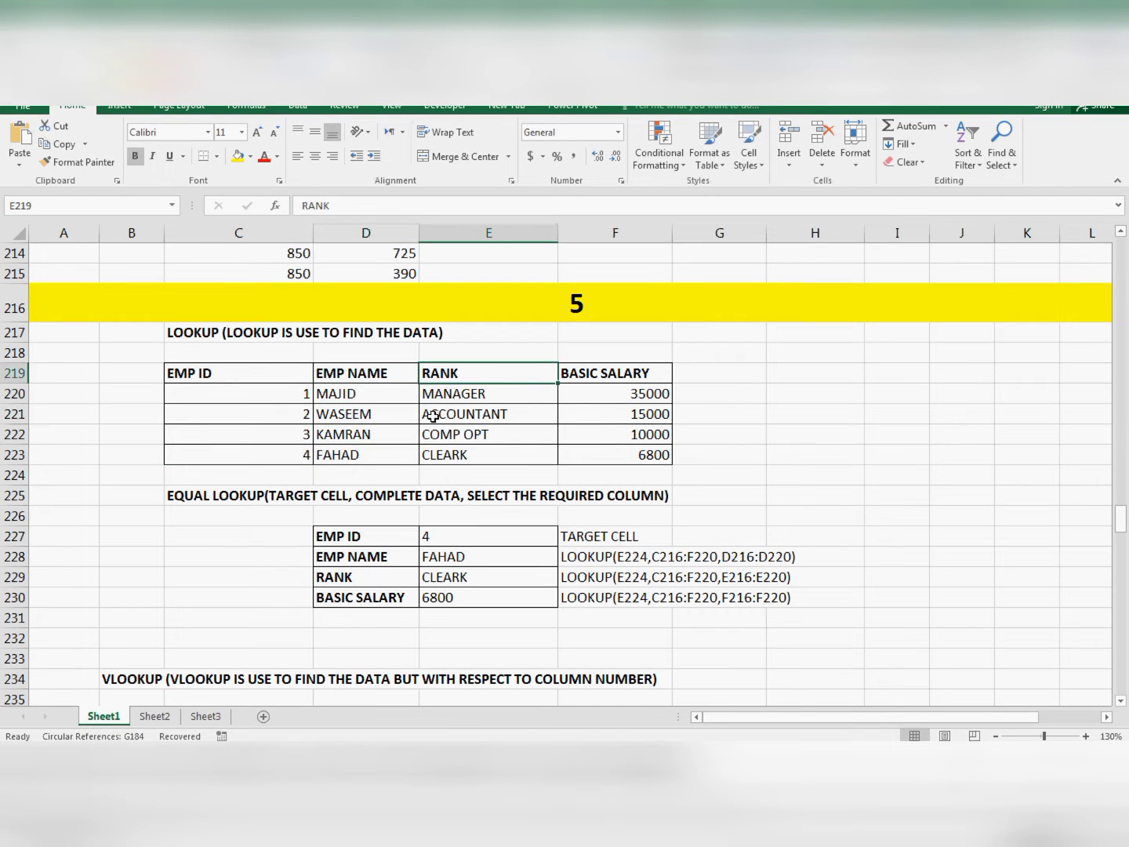
click(433, 417)
click(441, 392)
click(442, 435)
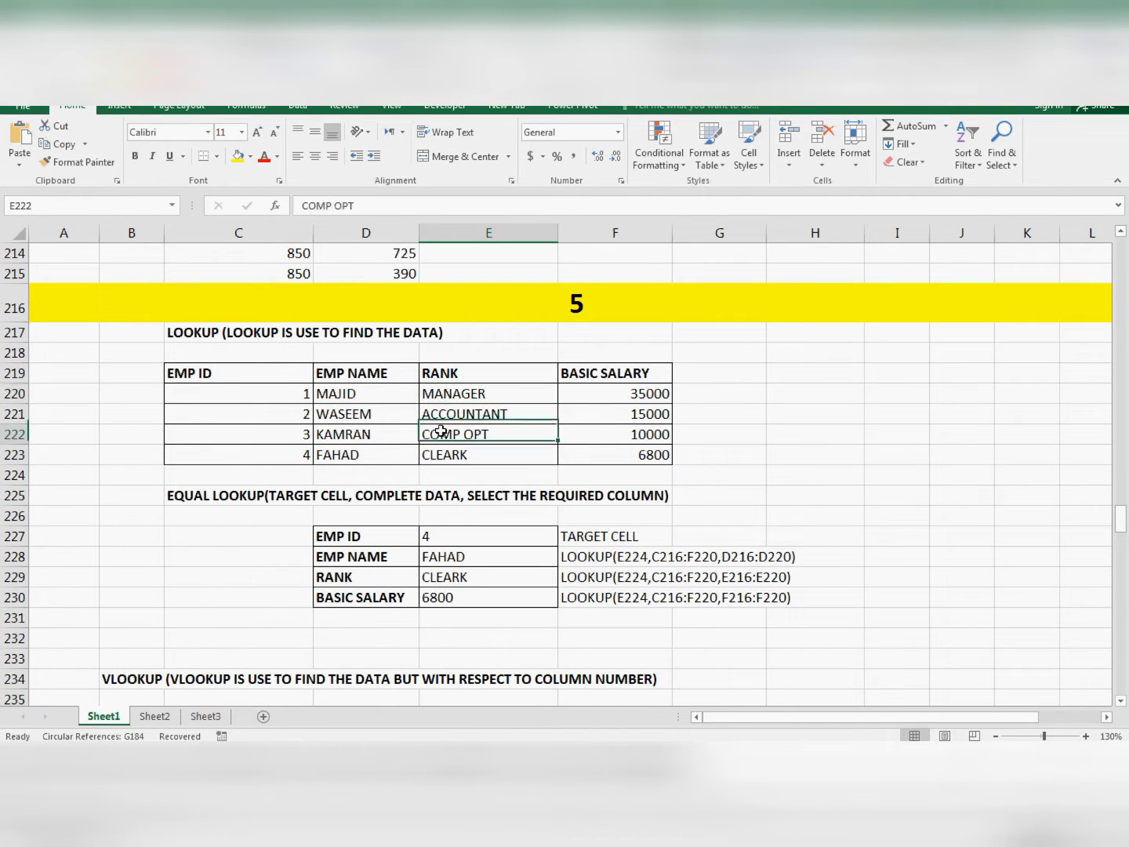
click(446, 400)
click(444, 420)
click(442, 437)
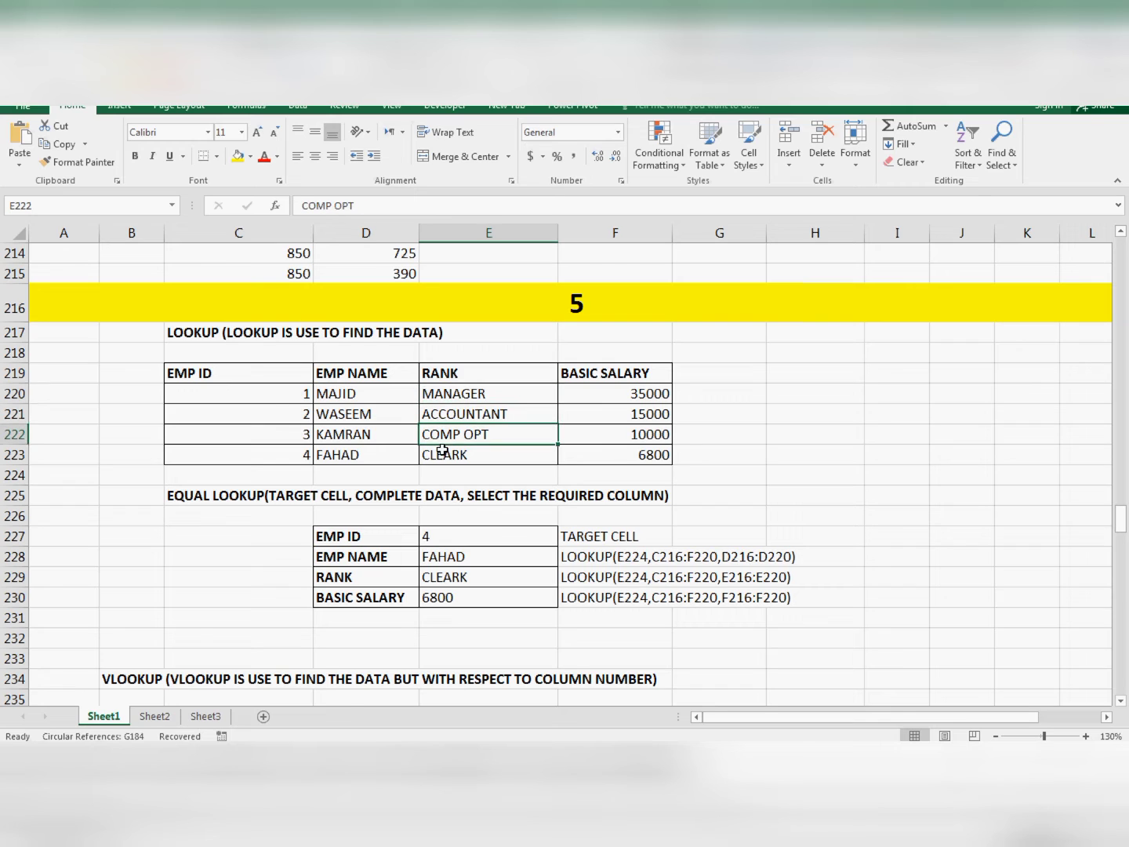
click(441, 455)
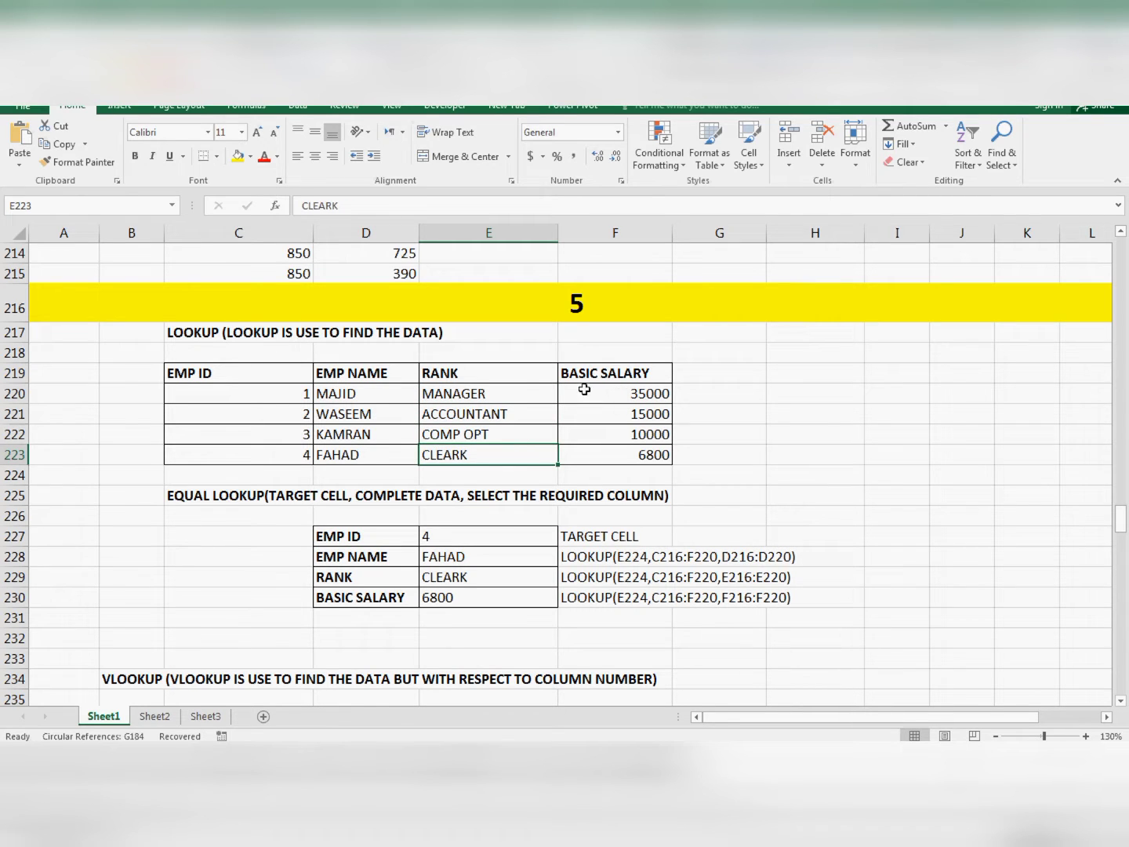
click(456, 434)
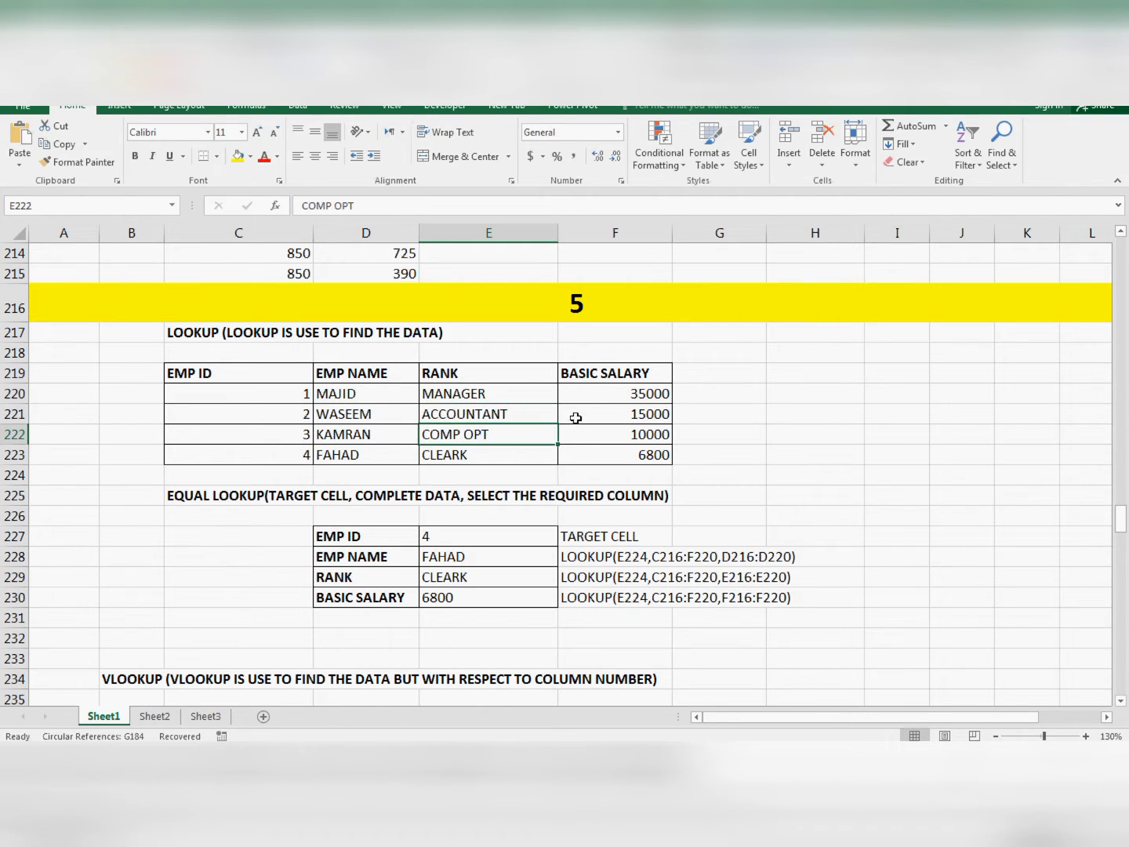
- Examine the BASIC SALARY column and the full extent of the employee table, C219:F223
click(569, 390)
click(594, 414)
click(591, 437)
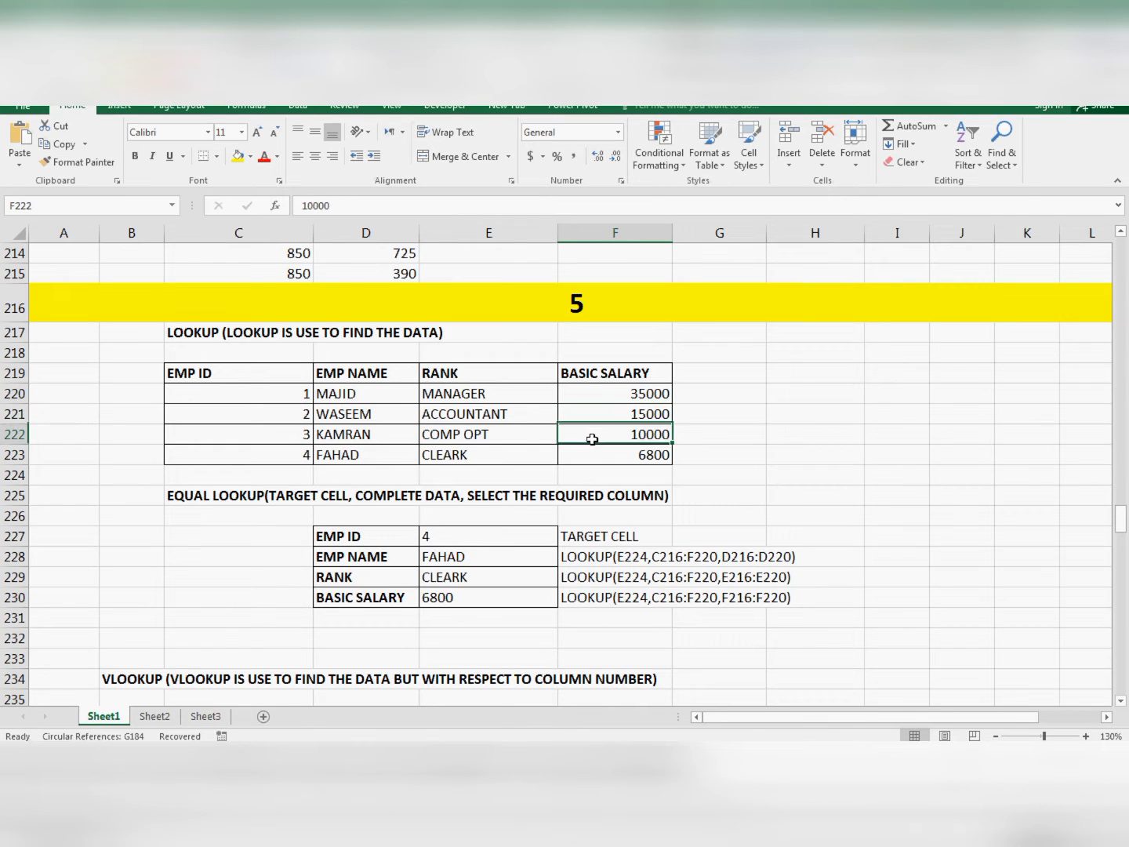
click(600, 452)
click(604, 400)
click(599, 435)
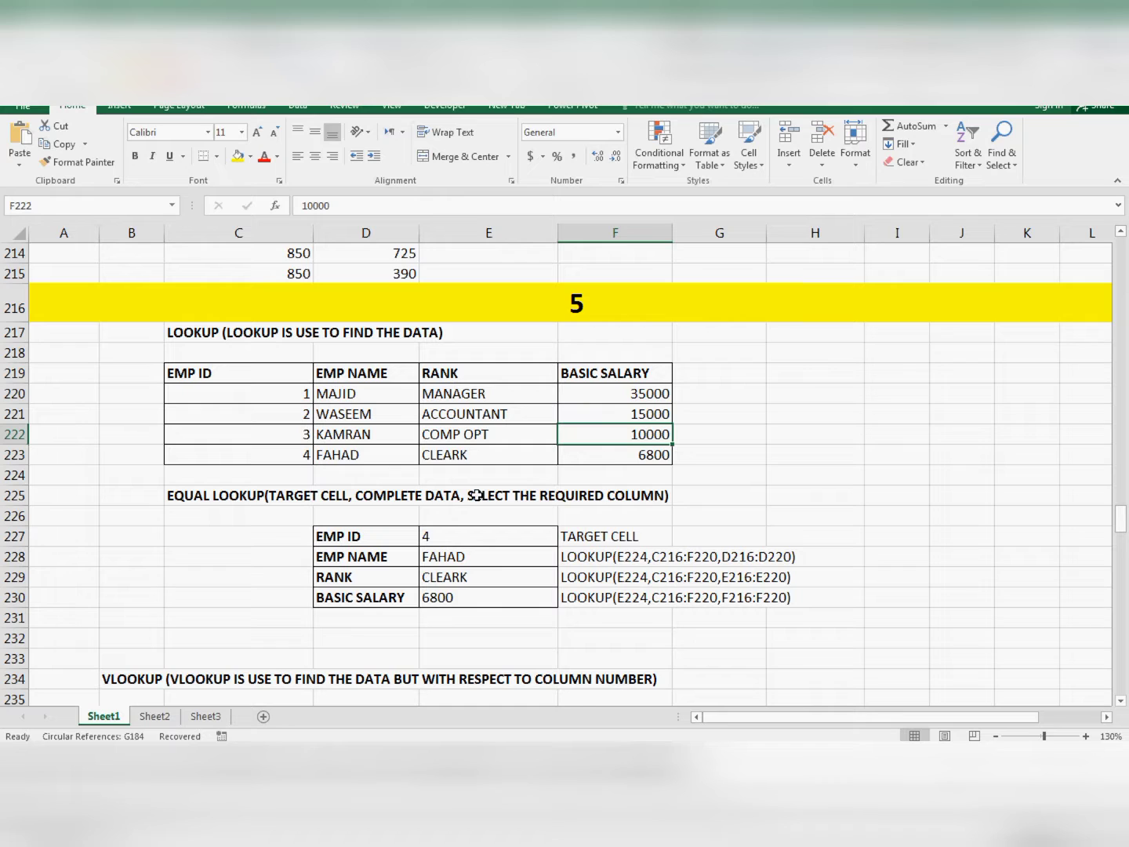
drag(243, 373, 567, 456)
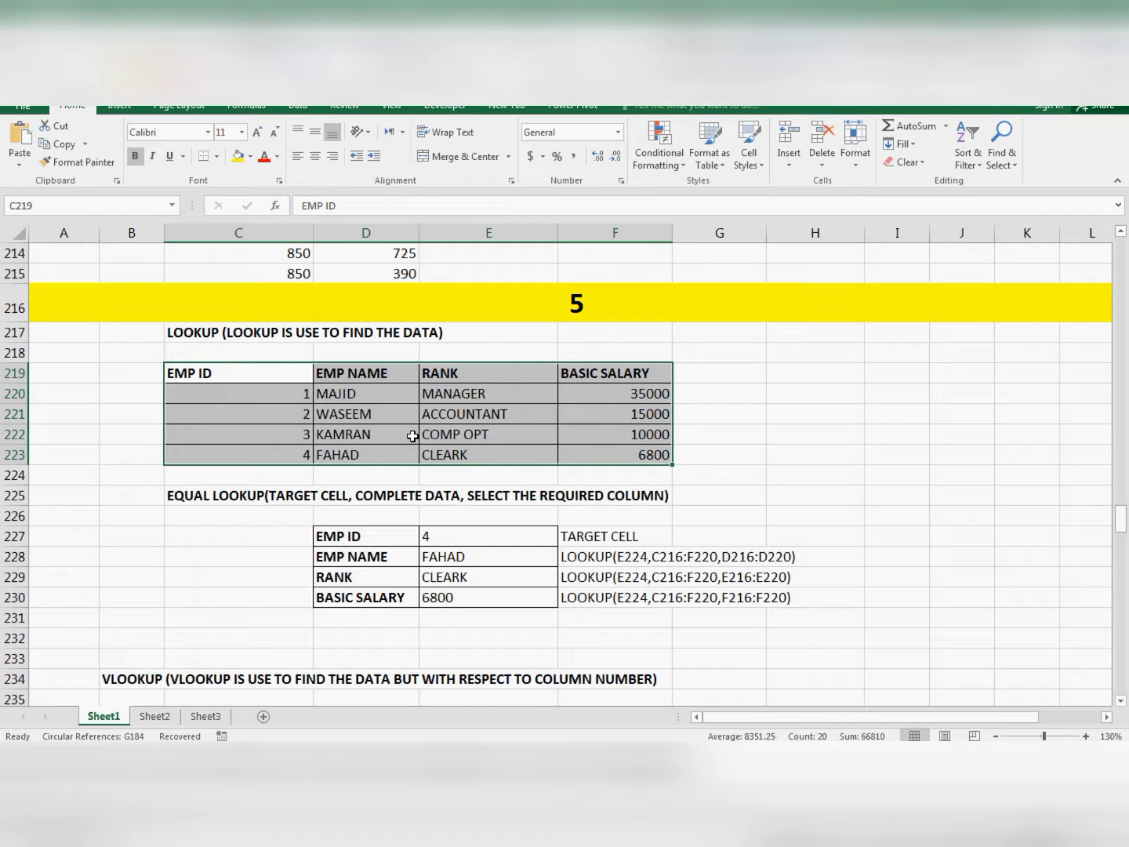
- Clear the contents of the lookup form's result cells E227:E230
click(443, 557)
drag(448, 537, 453, 594)
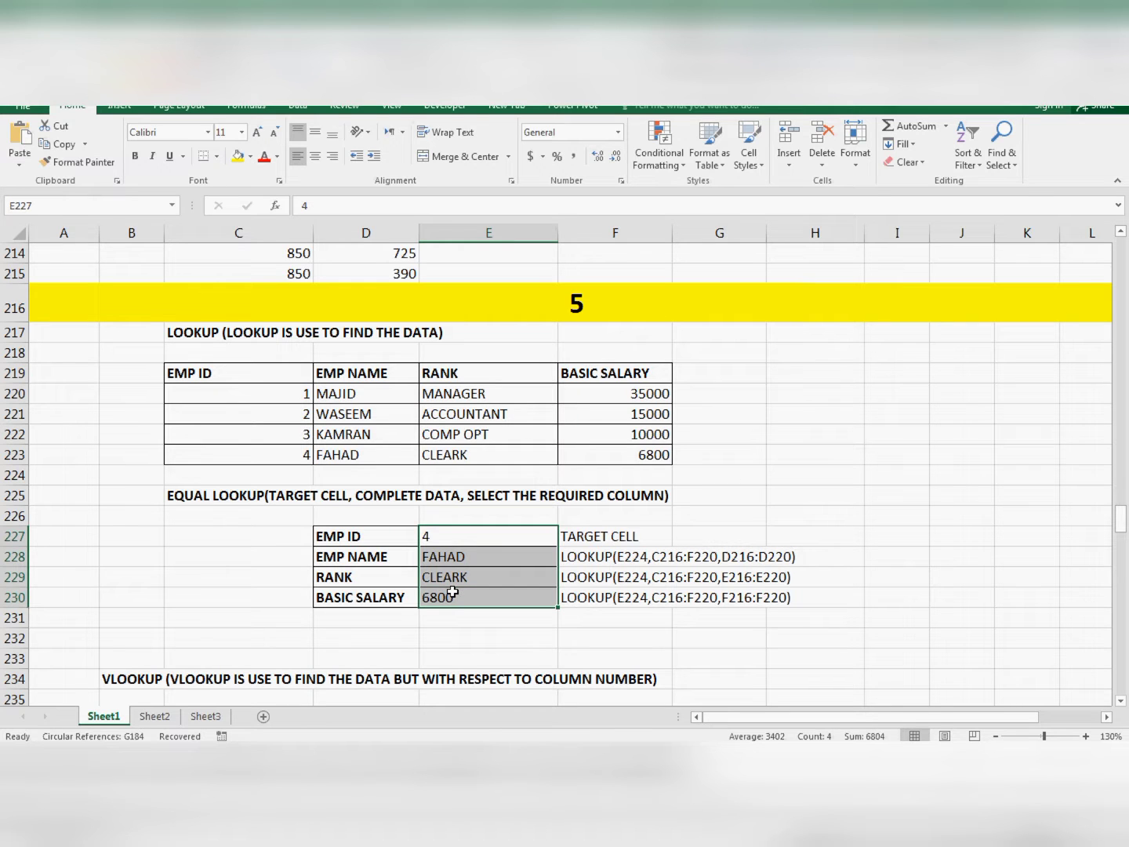
key(Delete)
click(442, 559)
- Review the lookup form's labels in D227:D230, from EMP ID to BASIC SALARY
scroll(497, 543, down, 1)
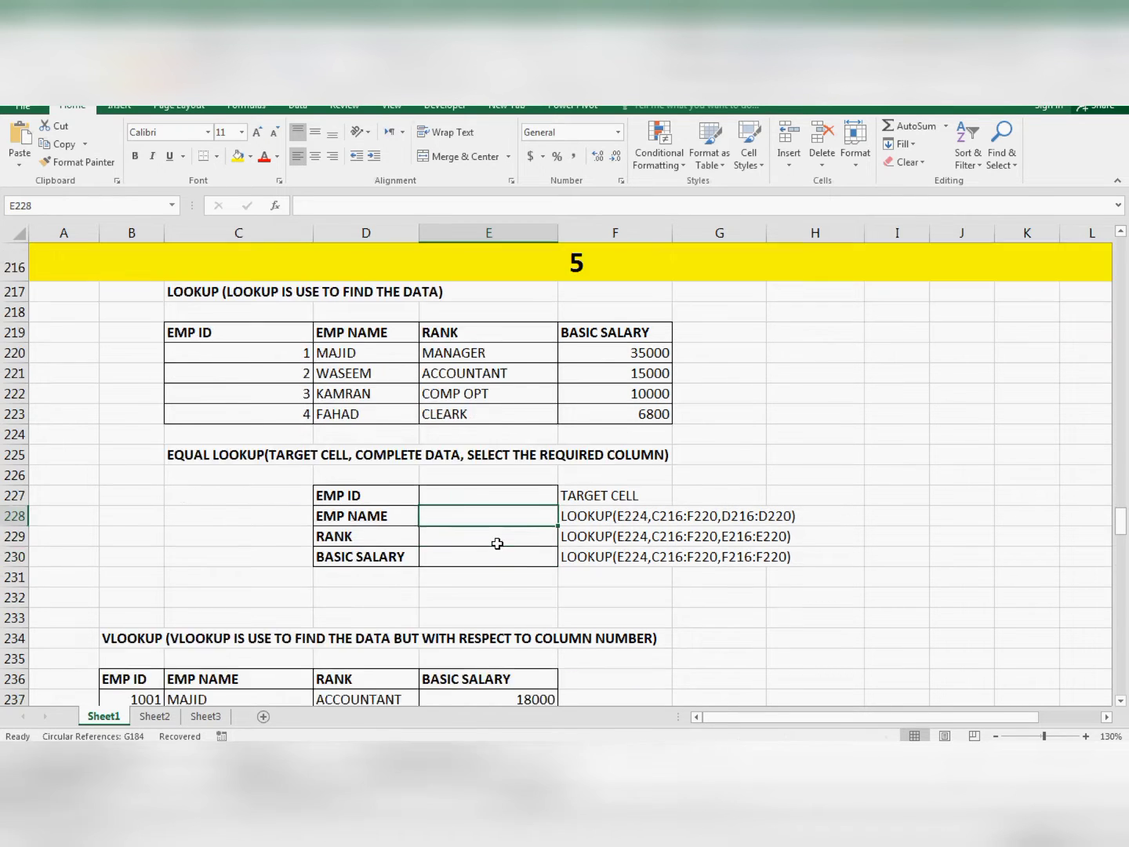
scroll(501, 541, down, 2)
scroll(498, 541, up, 1)
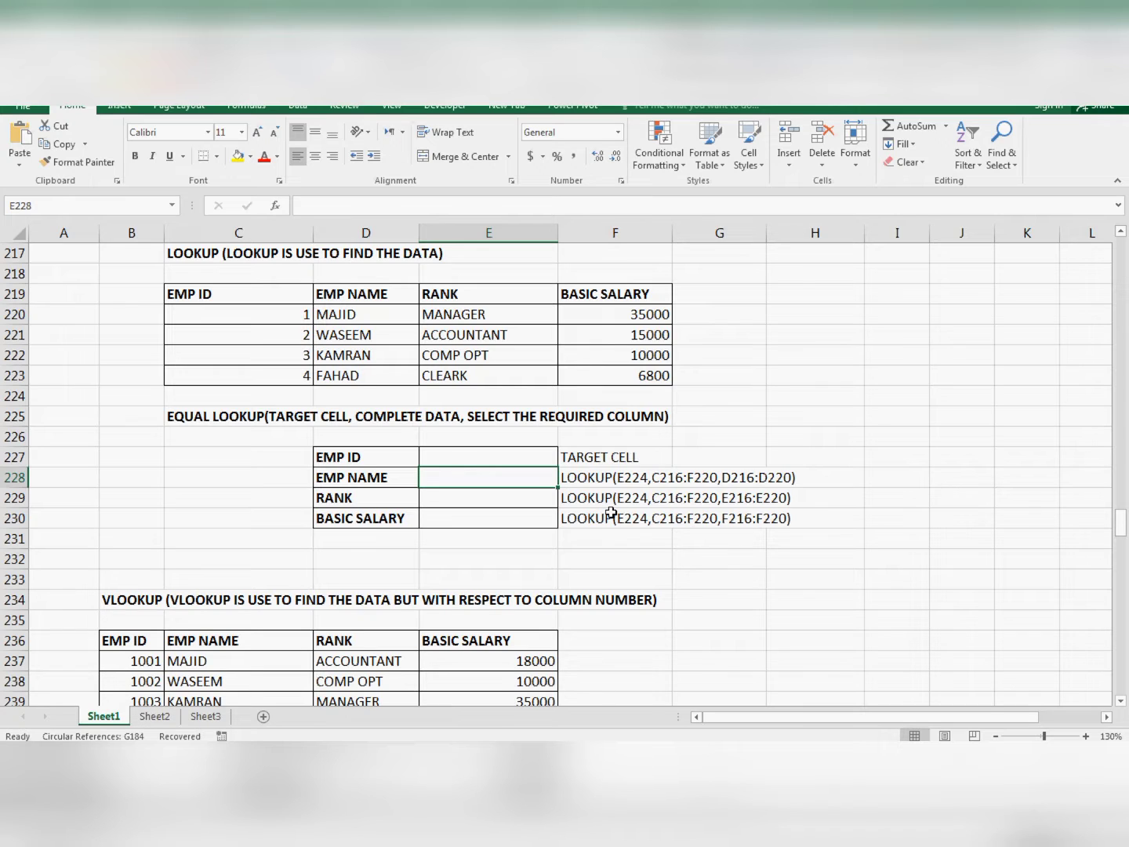
drag(378, 459, 377, 513)
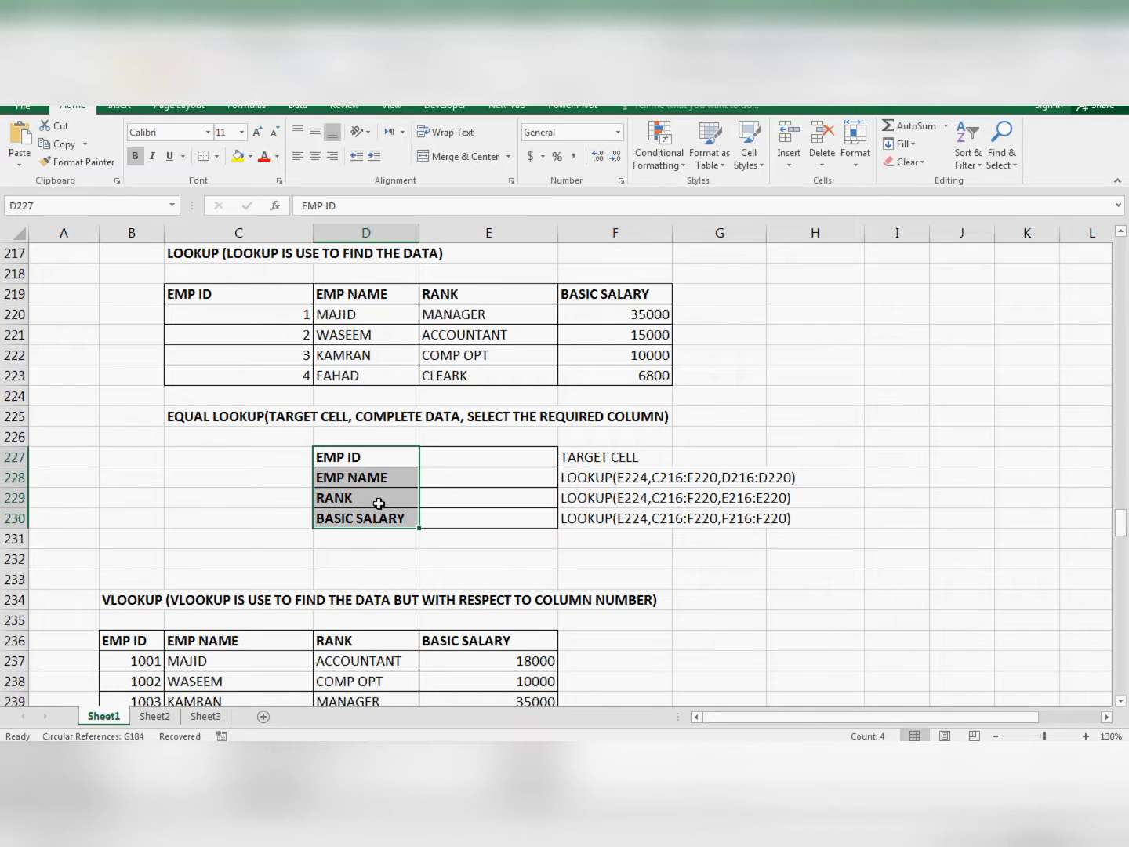
click(360, 456)
click(357, 474)
click(355, 462)
click(353, 475)
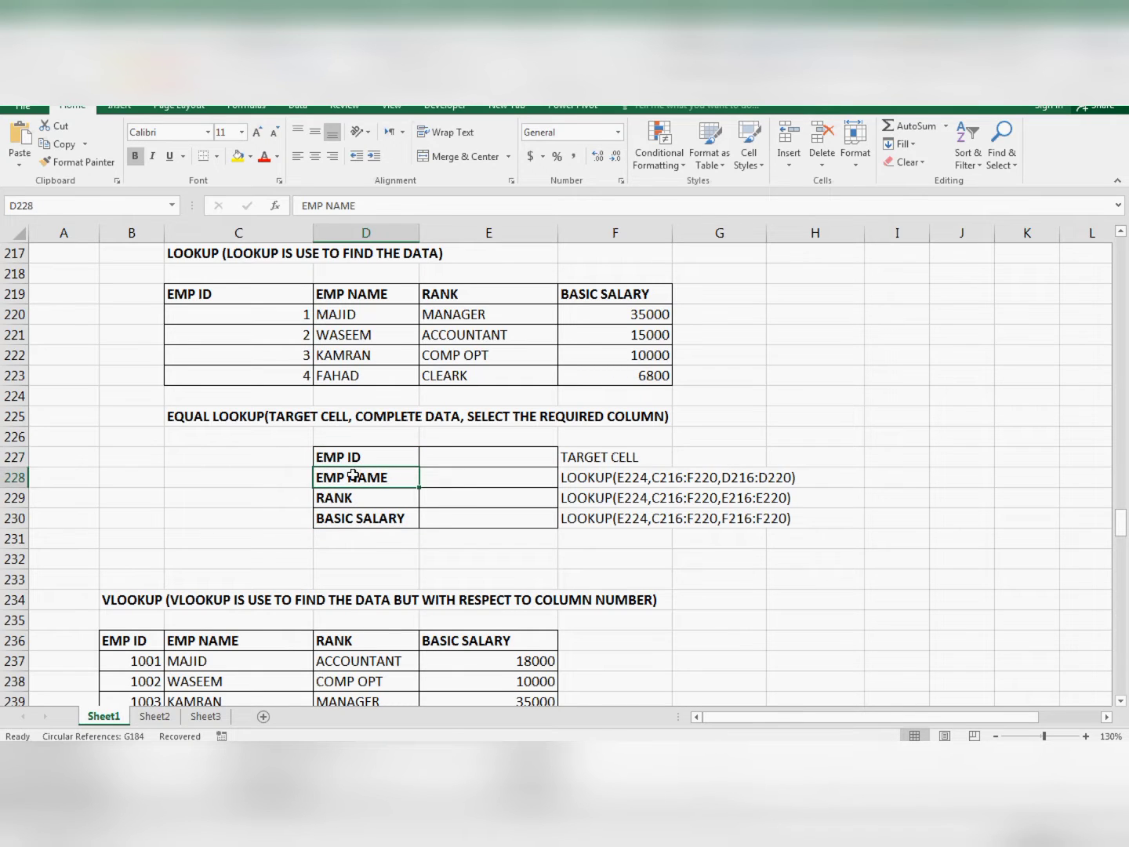
click(343, 498)
click(339, 519)
click(363, 464)
click(360, 502)
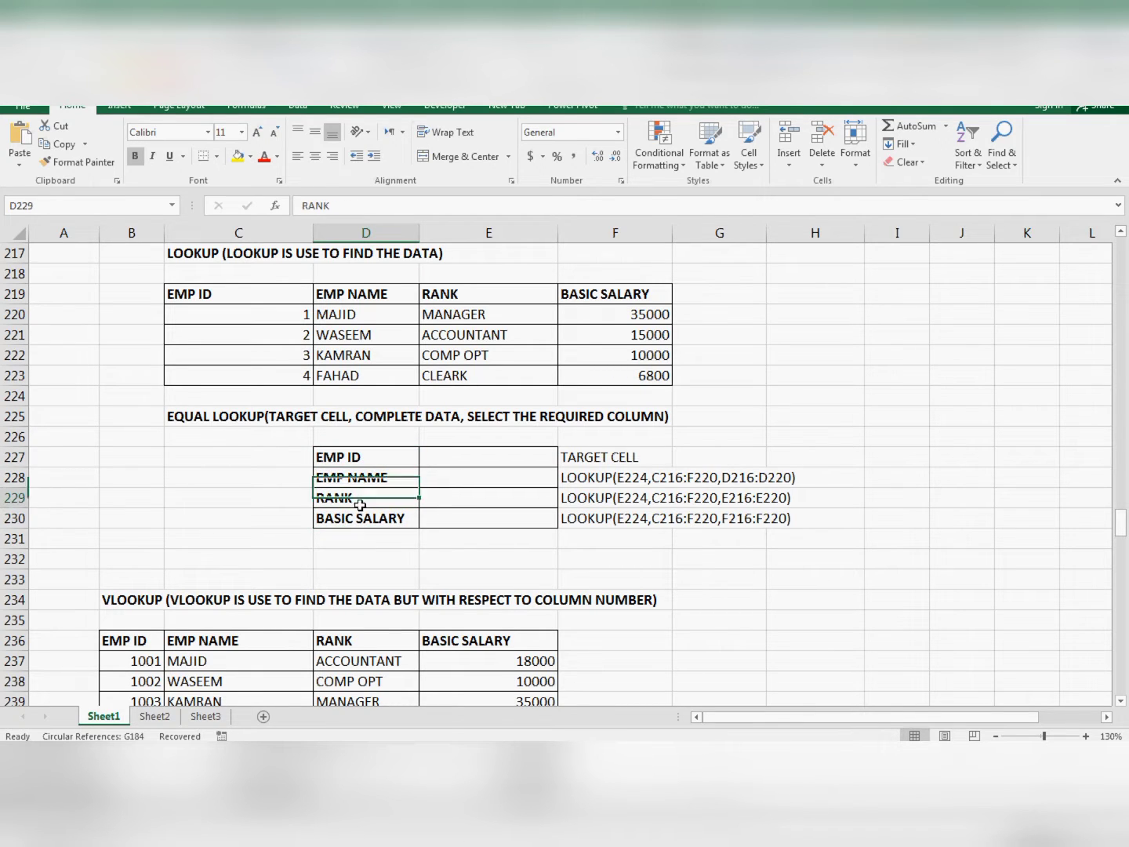
- Start a LOOKUP formula in E228 beside EMP NAME, using cell E227 as the lookup value
click(460, 478)
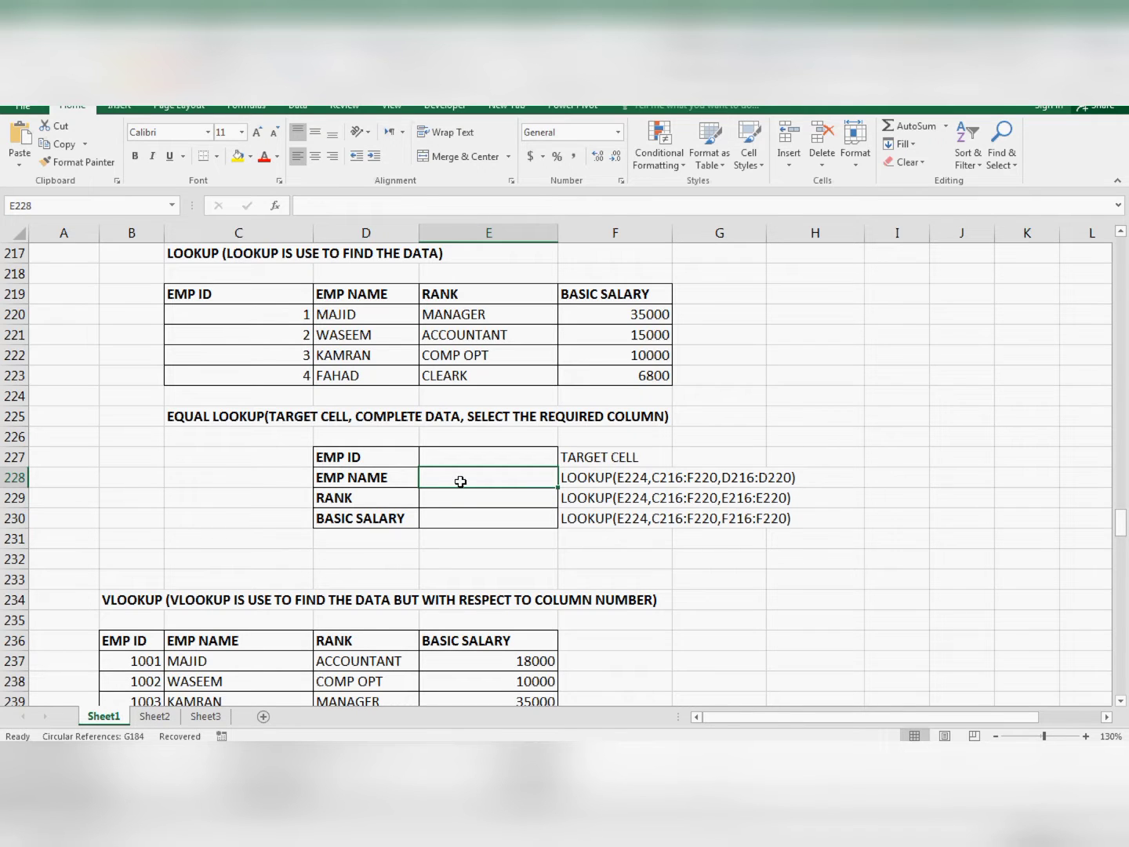
text(=LOO)
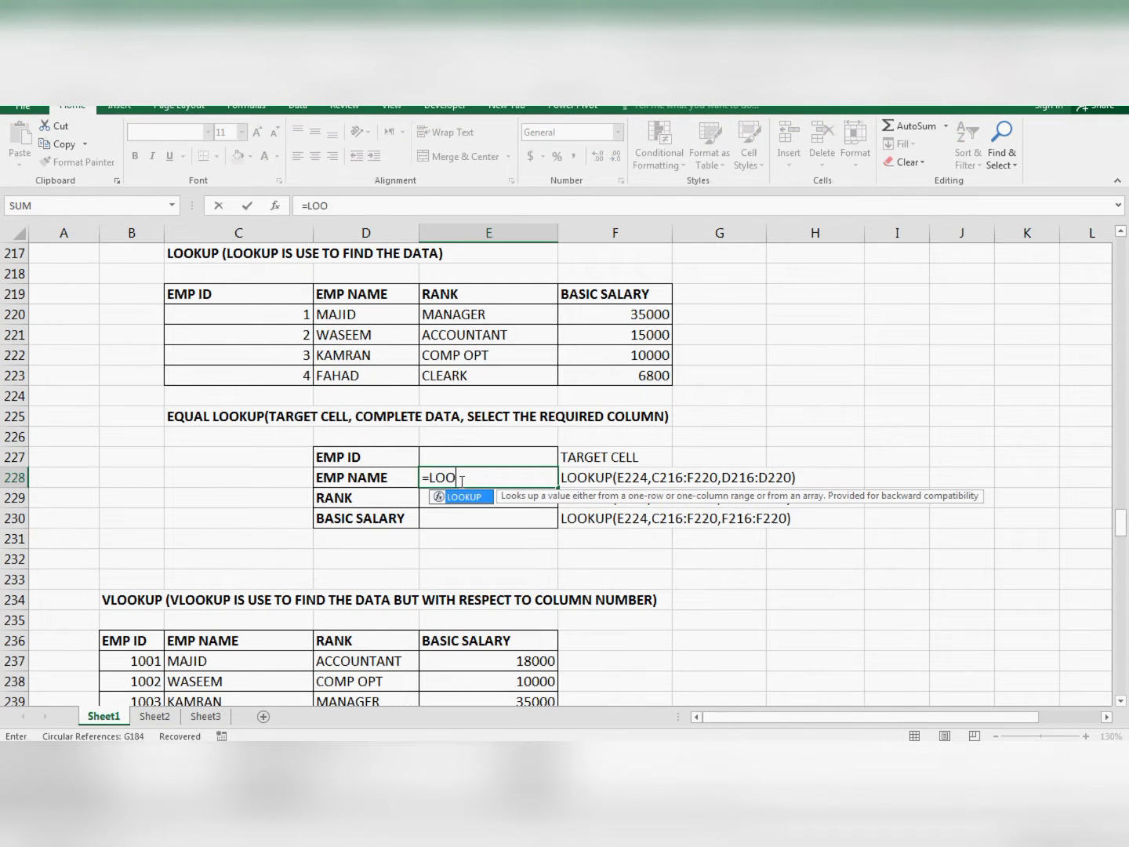
text(KUP()
key(Up)
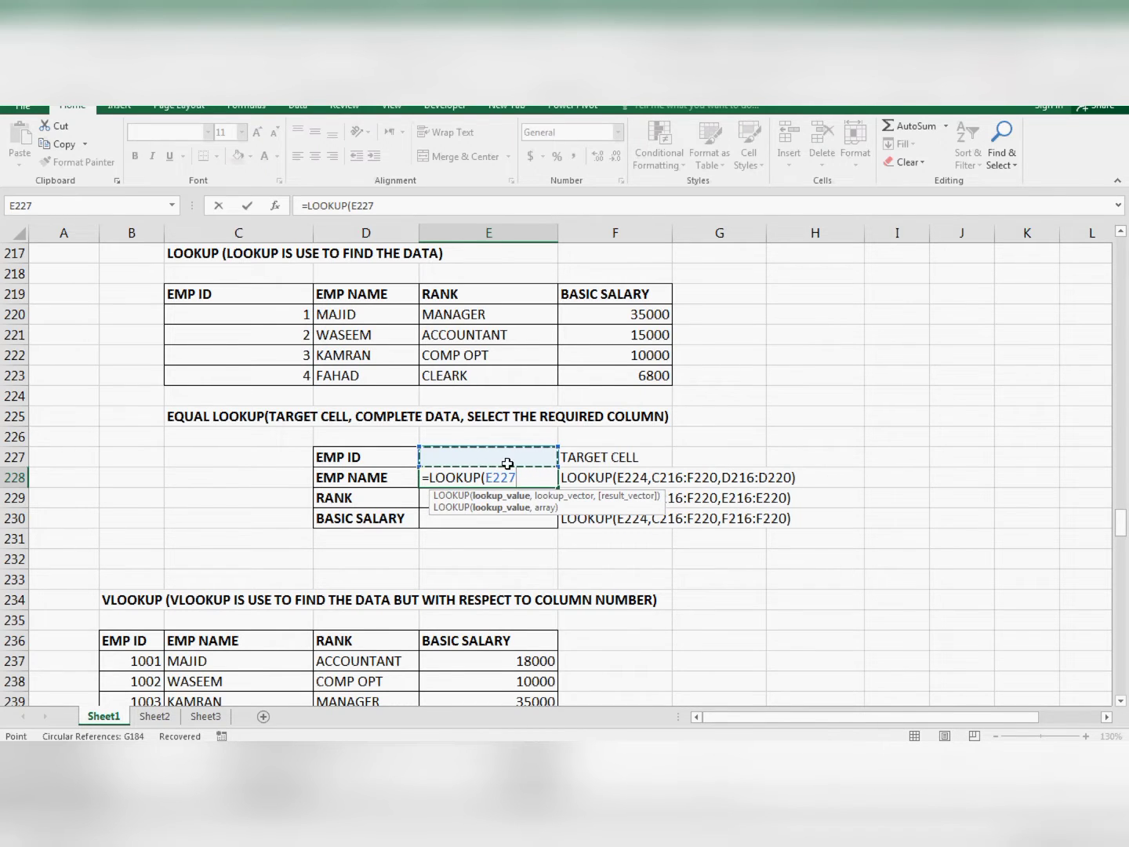
text(,)
- Add the complete employee table C219:F223 as the second argument of the LOOKUP formula
key(Up)
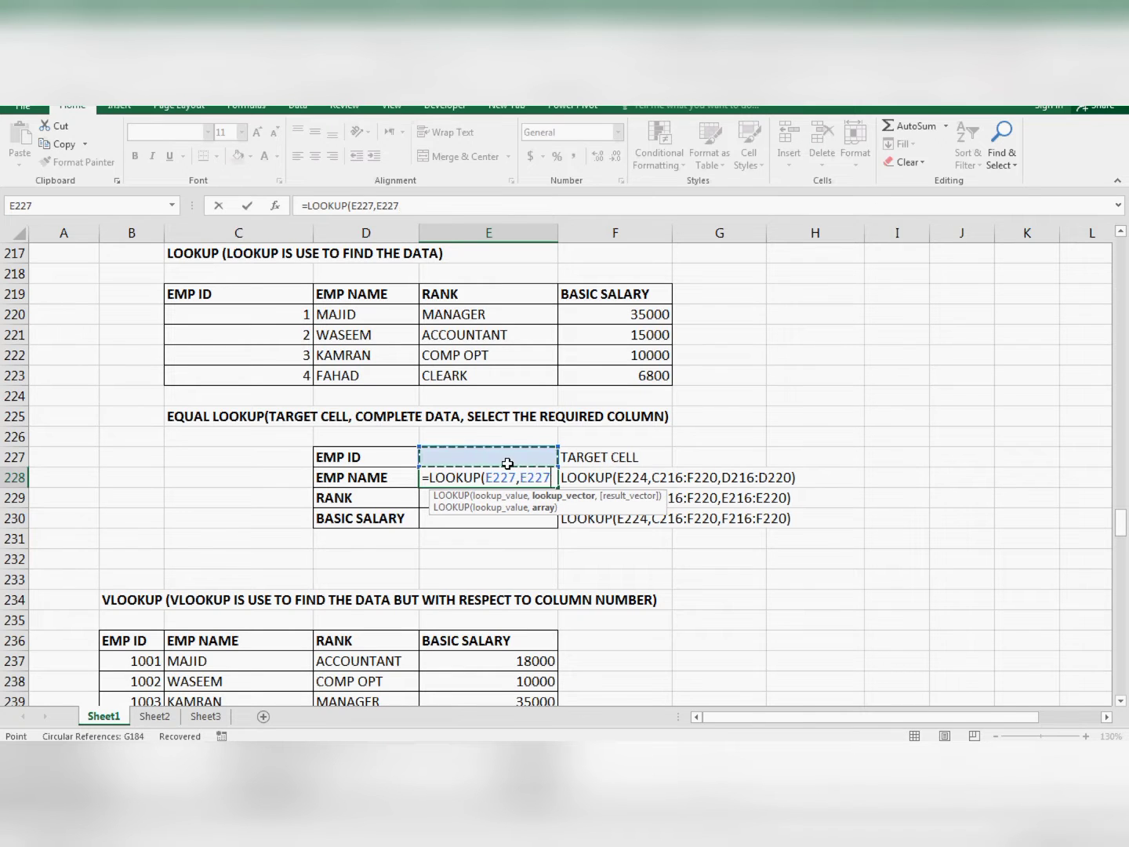
key(Left)
key(Up)
key(Up)
key(Up)
key(Left)
key(Up)
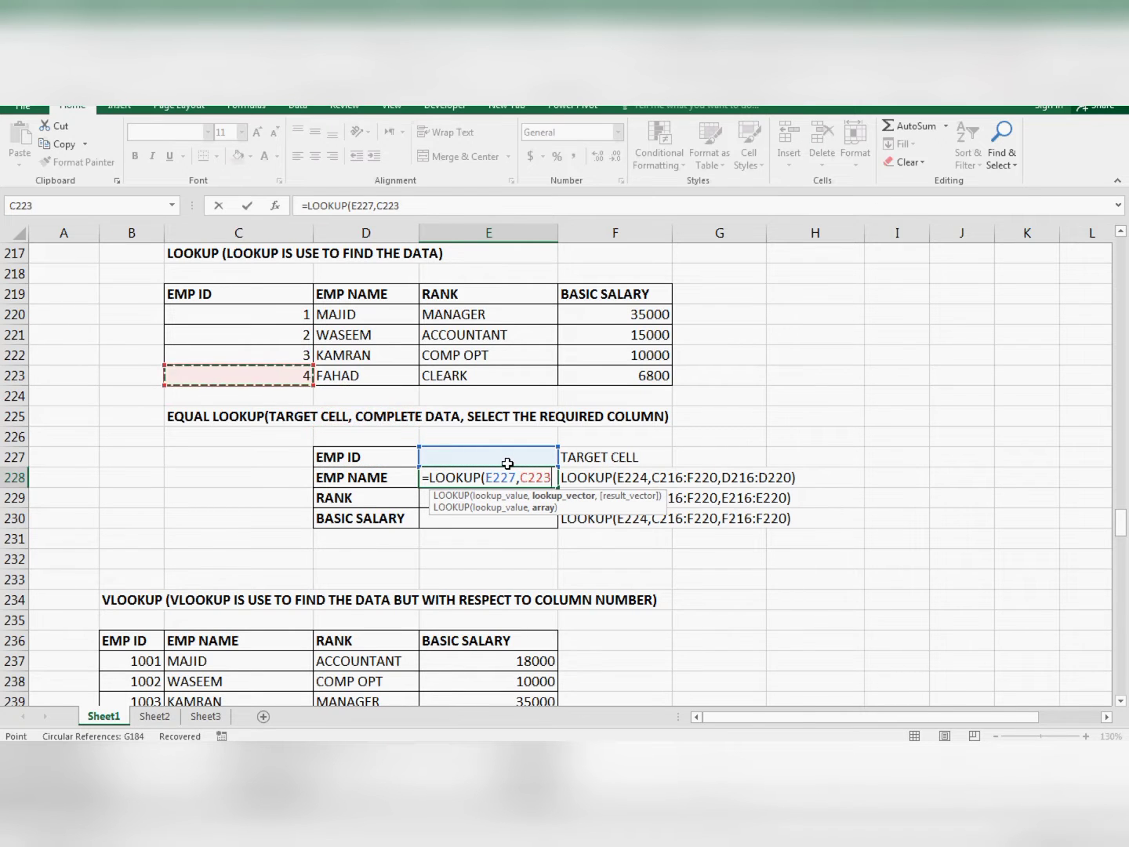
key(shift+Up)
key(shift+Up)
key(shift+Up)
key(shift+Right)
key(shift+Right)
key(shift+Up)
key(shift+Right)
key(shift+Right)
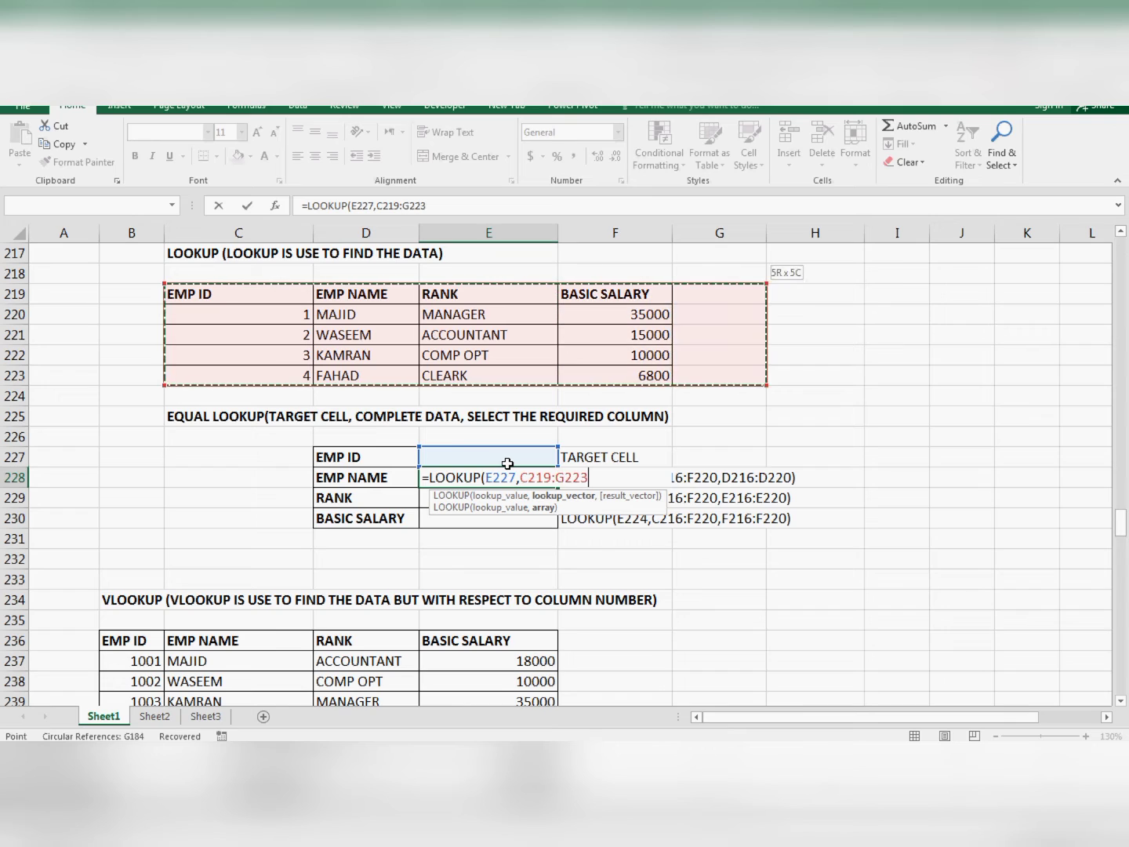
key(shift+Left)
text(,)
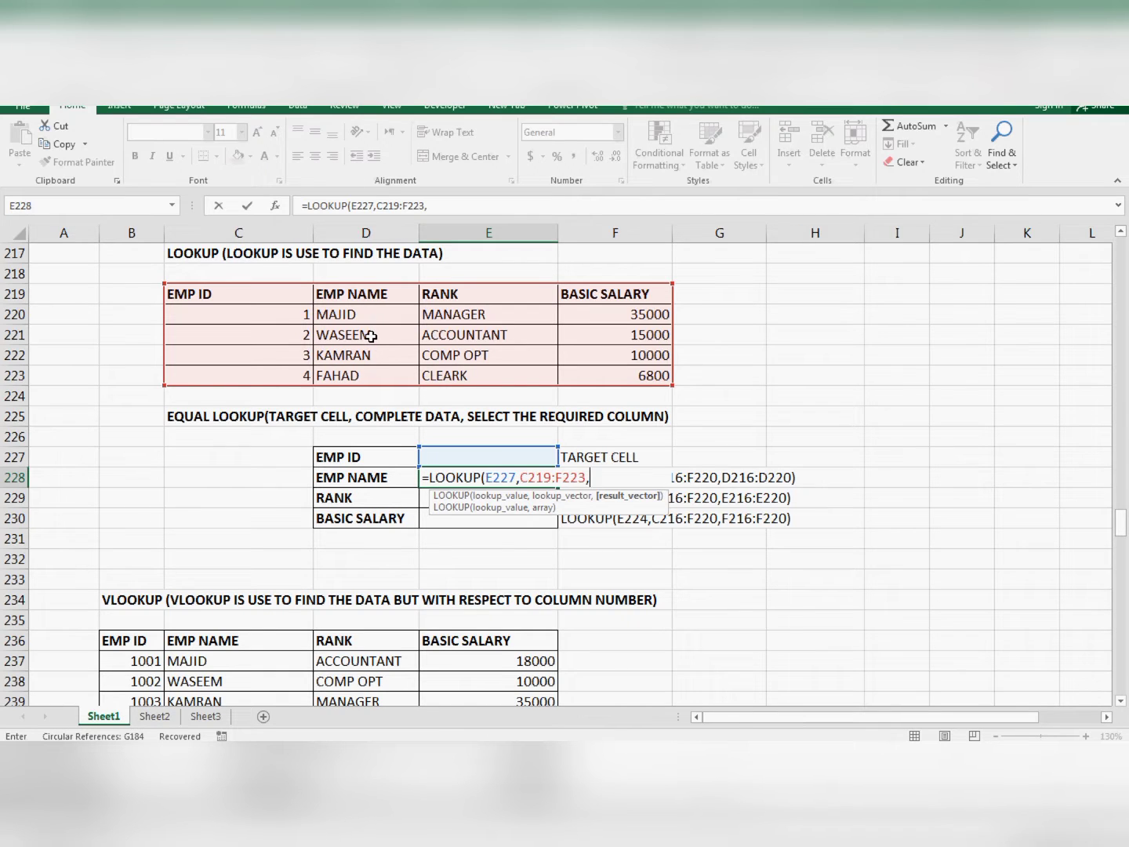
- Complete the EMP NAME formula in E228 with the name column D219:D223 as the result vector and enter it
key(Up)
key(Left)
key(Up)
key(Up)
key(Up)
key(Up)
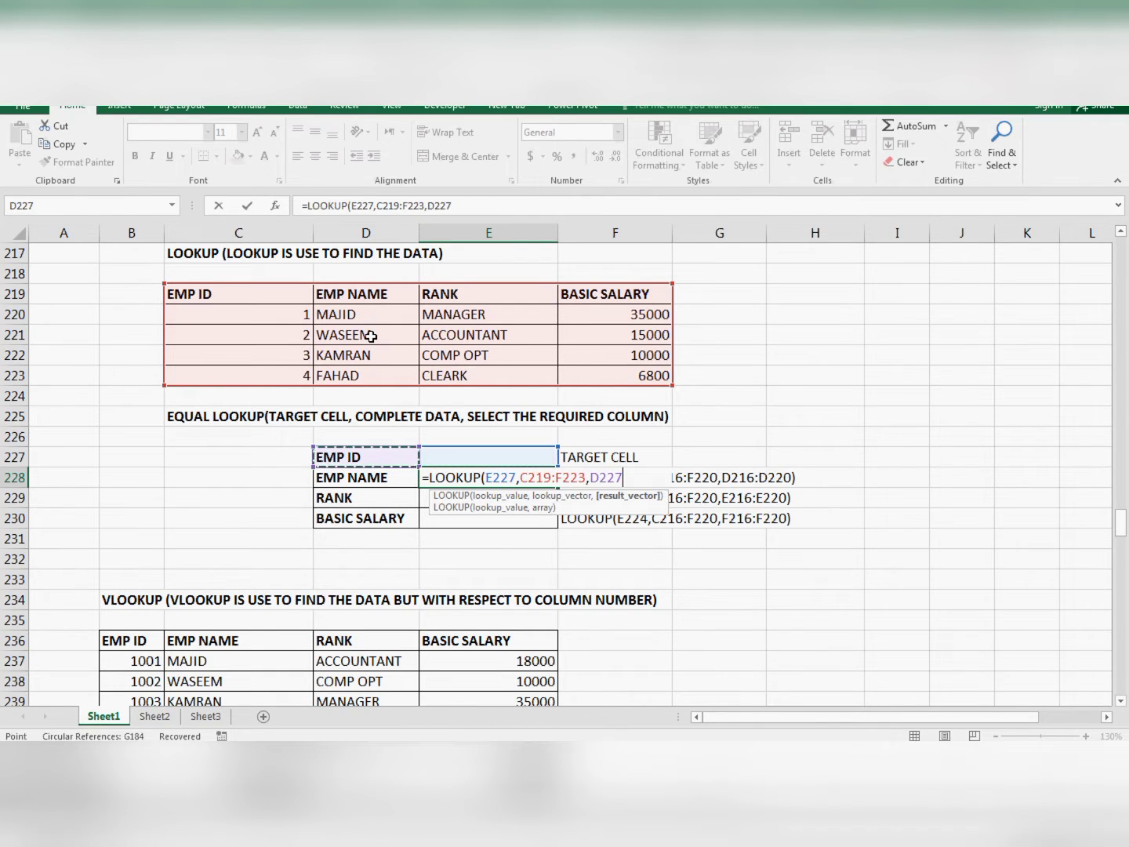
key(shift+Up)
key(shift+Up)
key(shift+Up)
key(shift+Up)
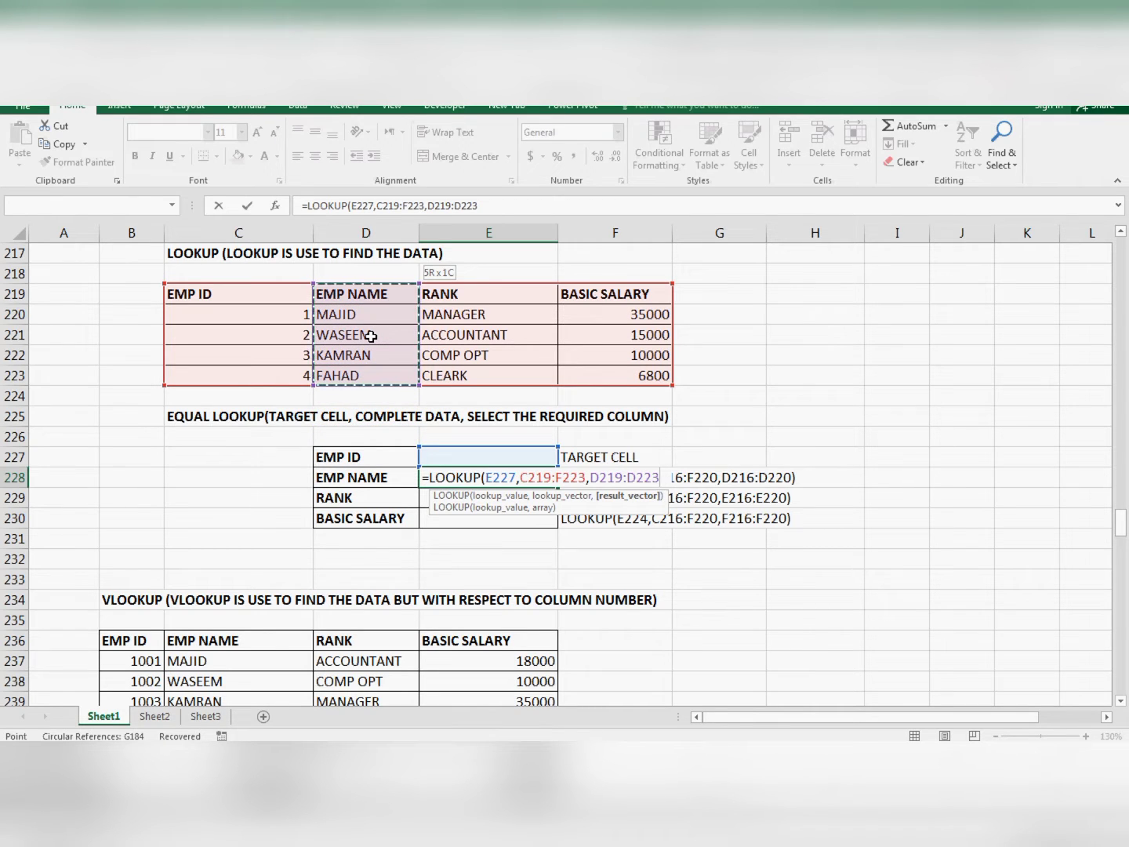
text())
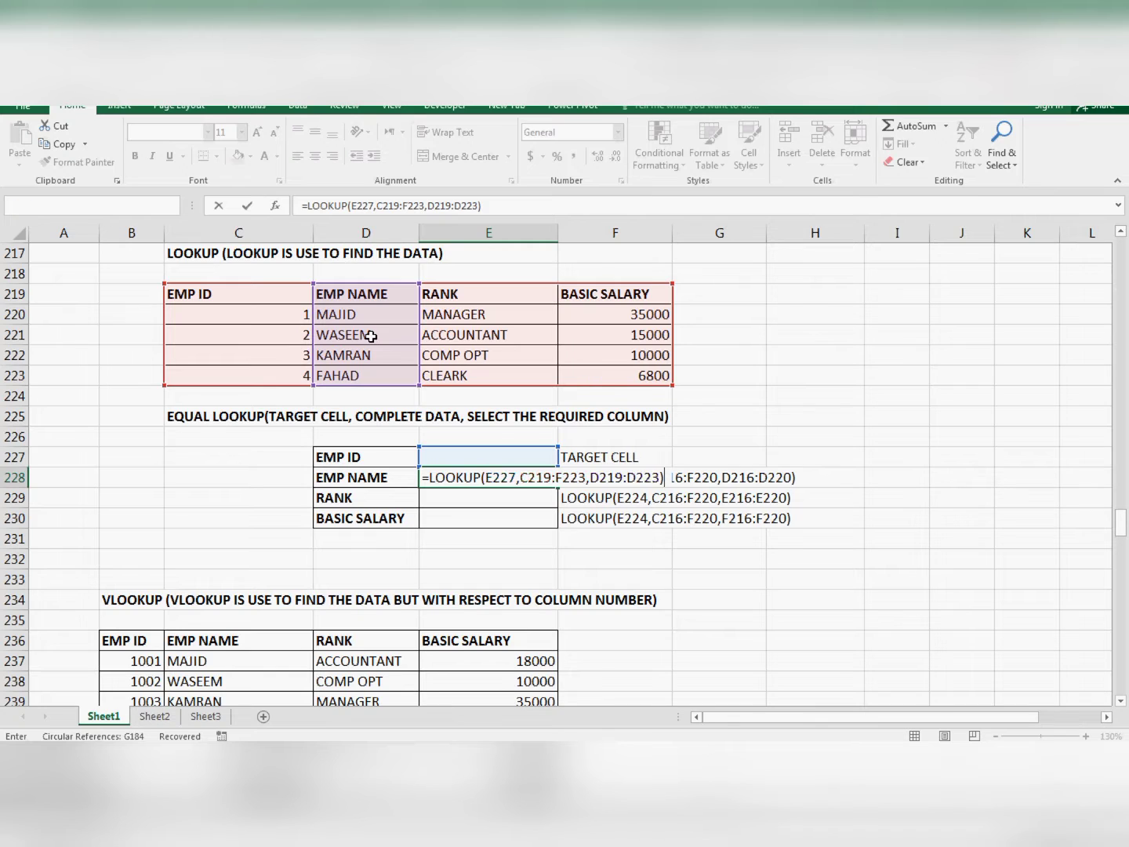
key(Return)
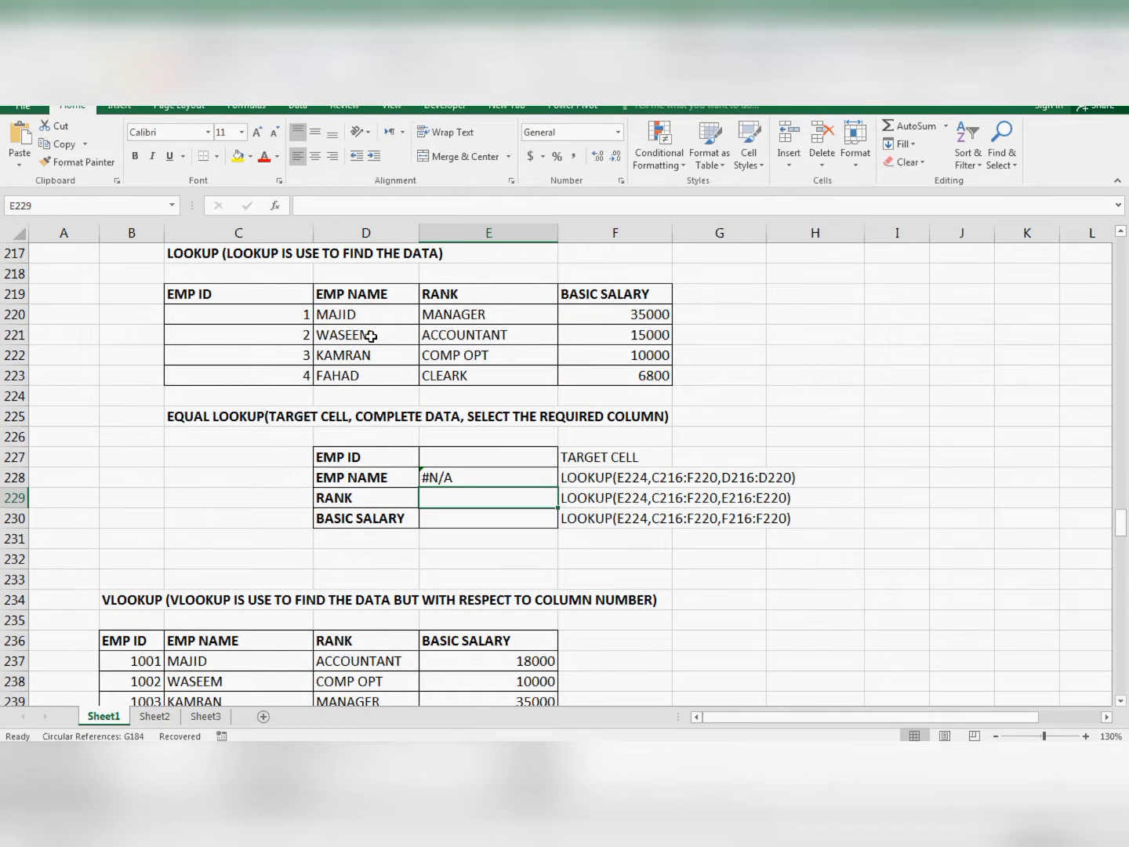
- Enter 2 as the EMP ID in target cell E227 to test the name lookup
key(Up)
key(Up)
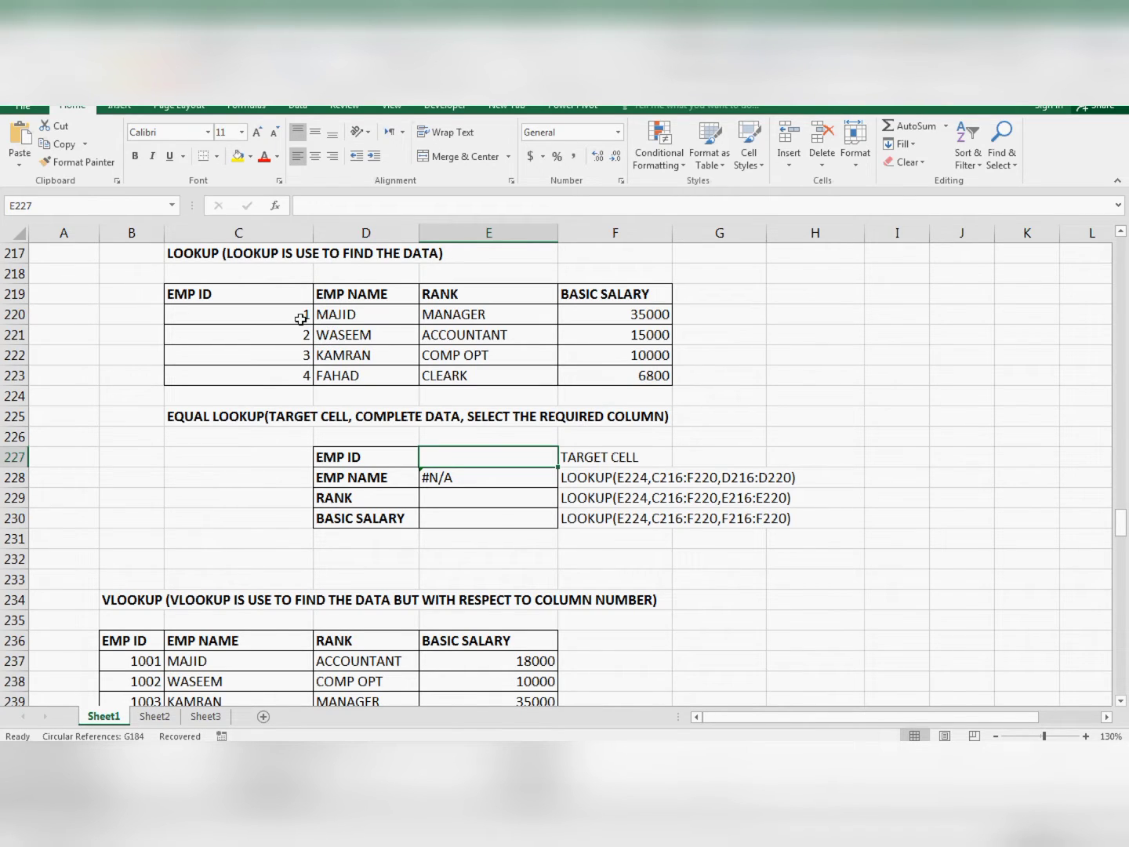
text(2)
key(Return)
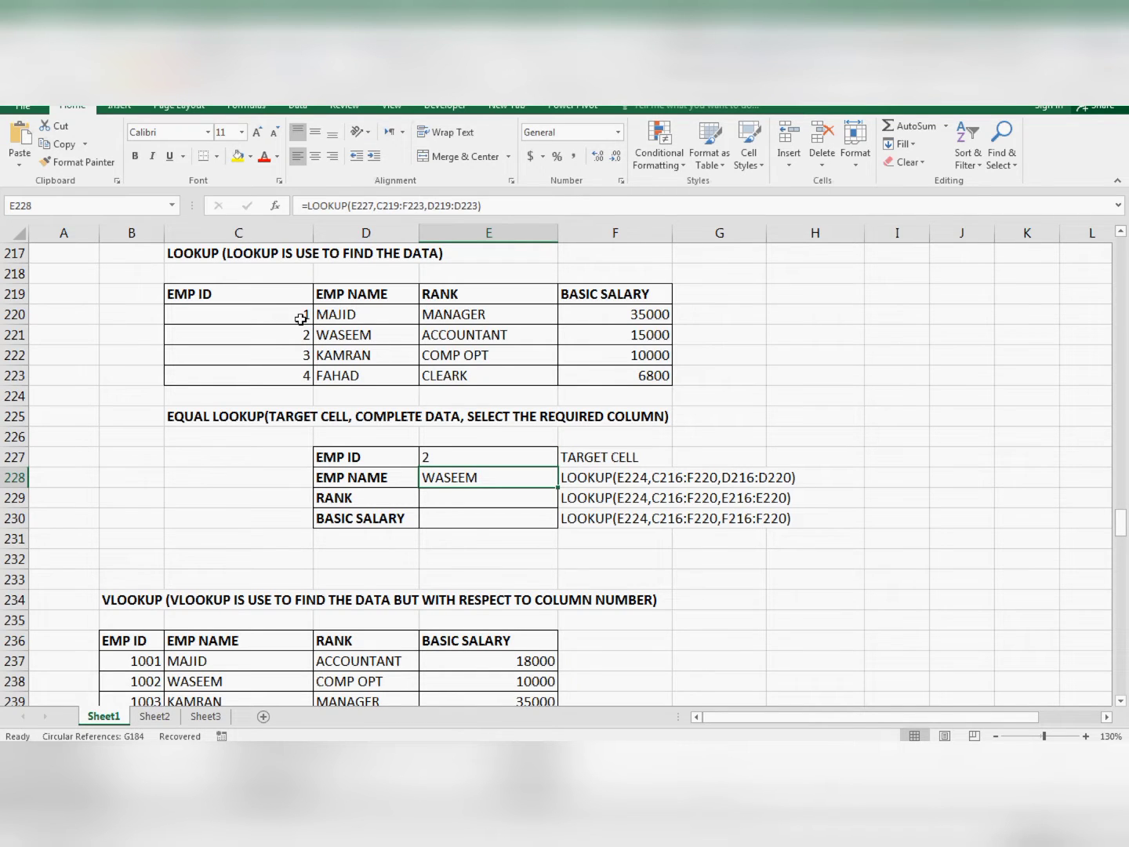
- Start a LOOKUP formula in E229 beside RANK, using cell E227 as the lookup value
key(Down)
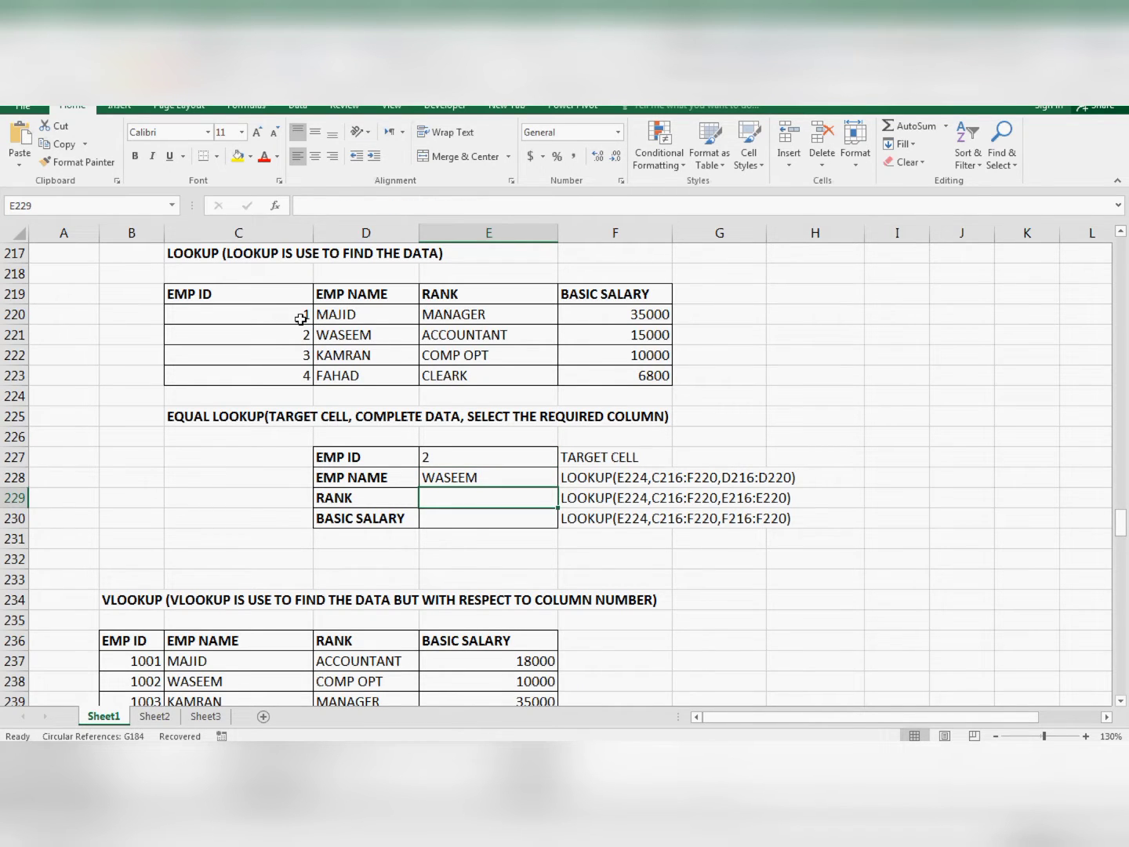
text(=)
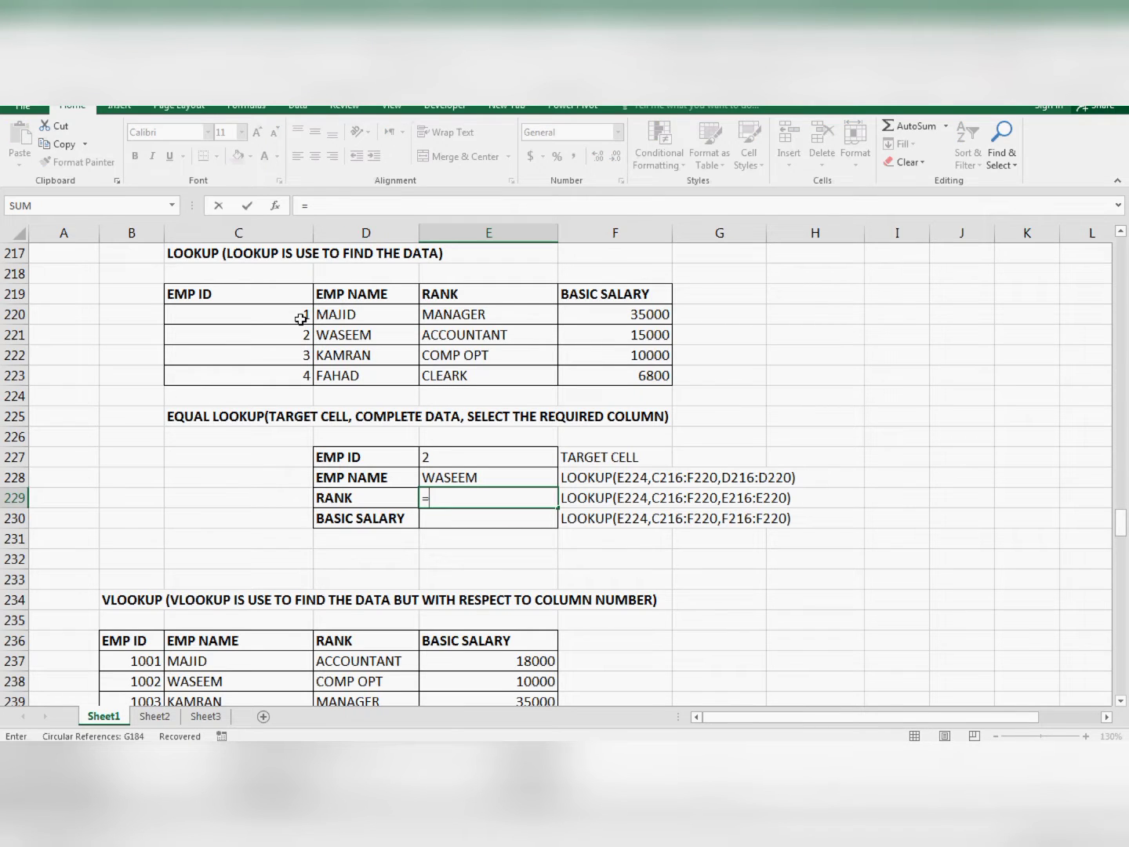
text(L)
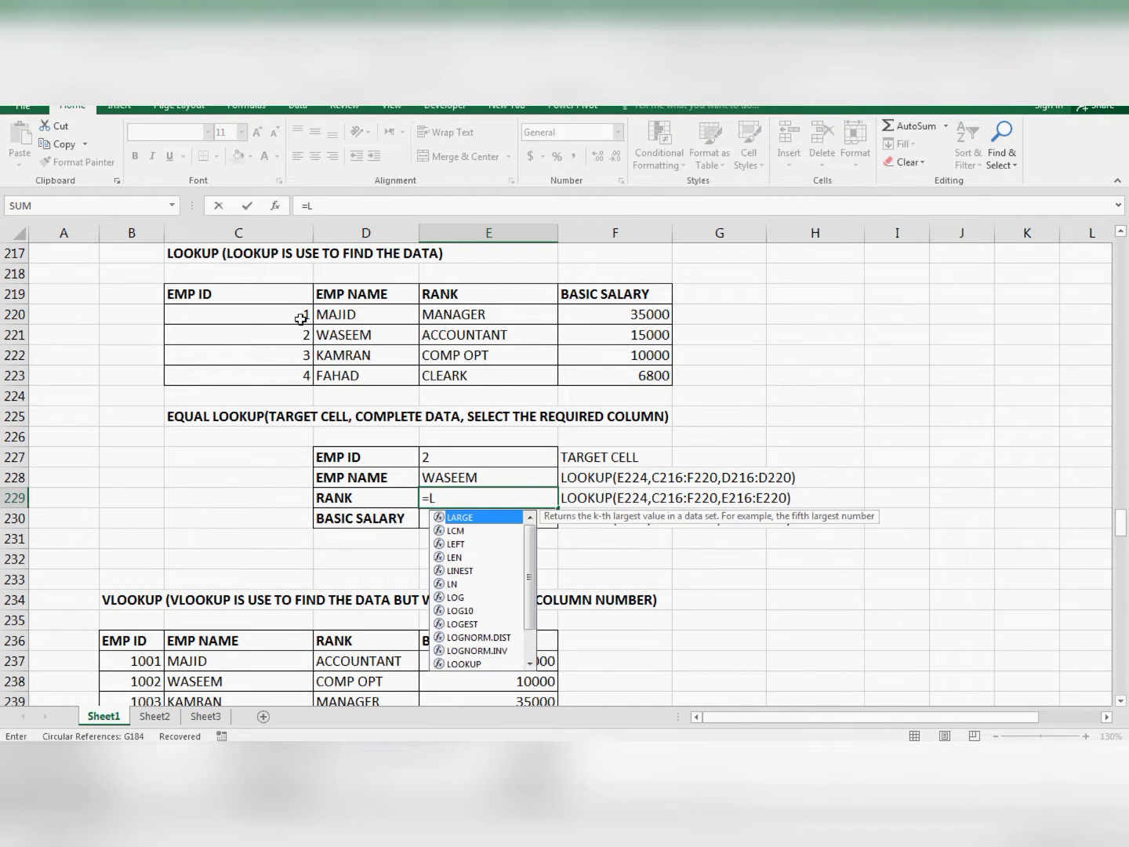
text(OOKUP()
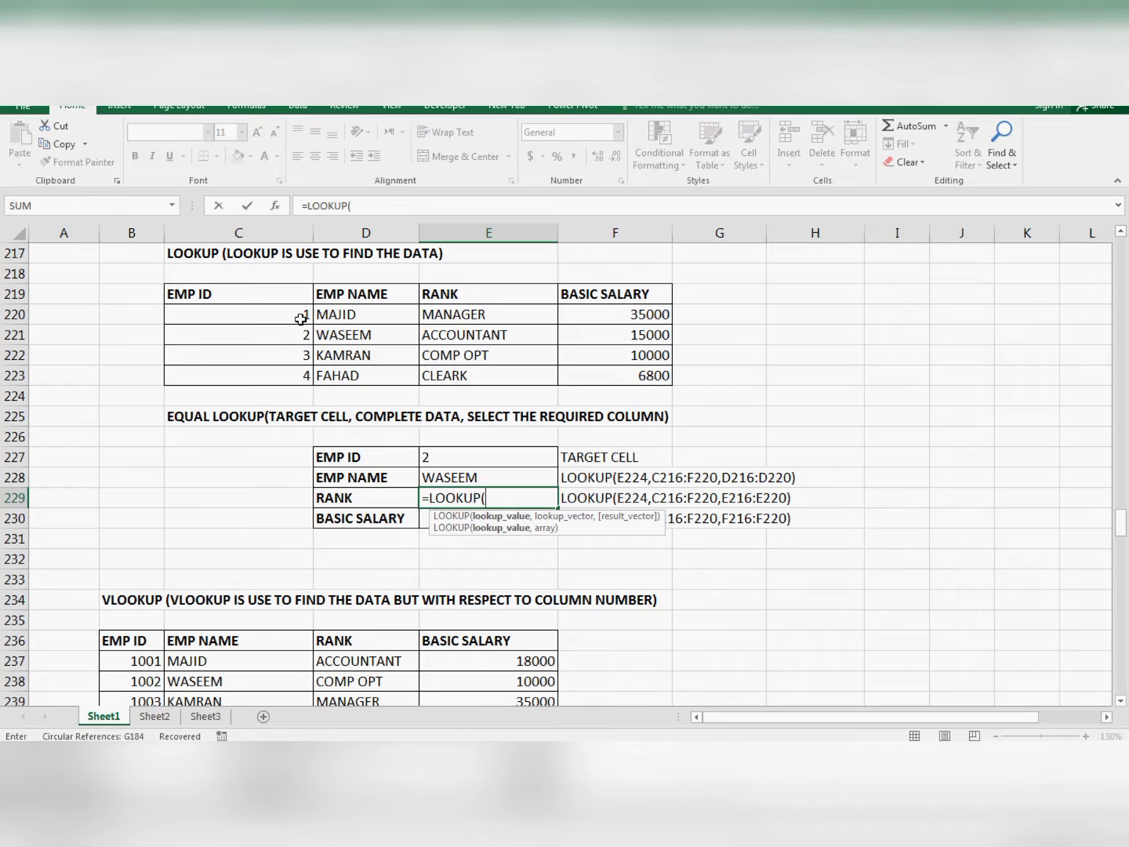
key(Up)
key(Up)
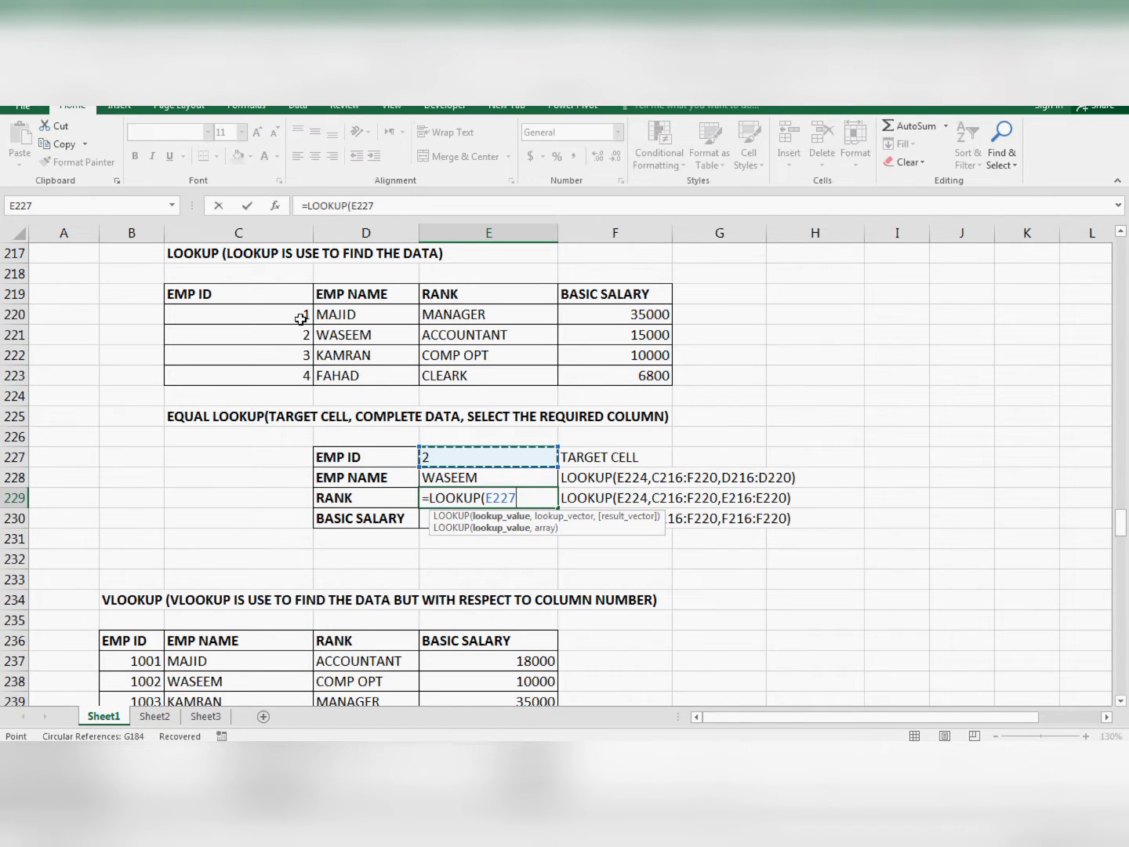
text(,)
- Add the complete employee table C219:F223 as the second argument of the RANK formula
key(Up)
key(Left)
key(Left)
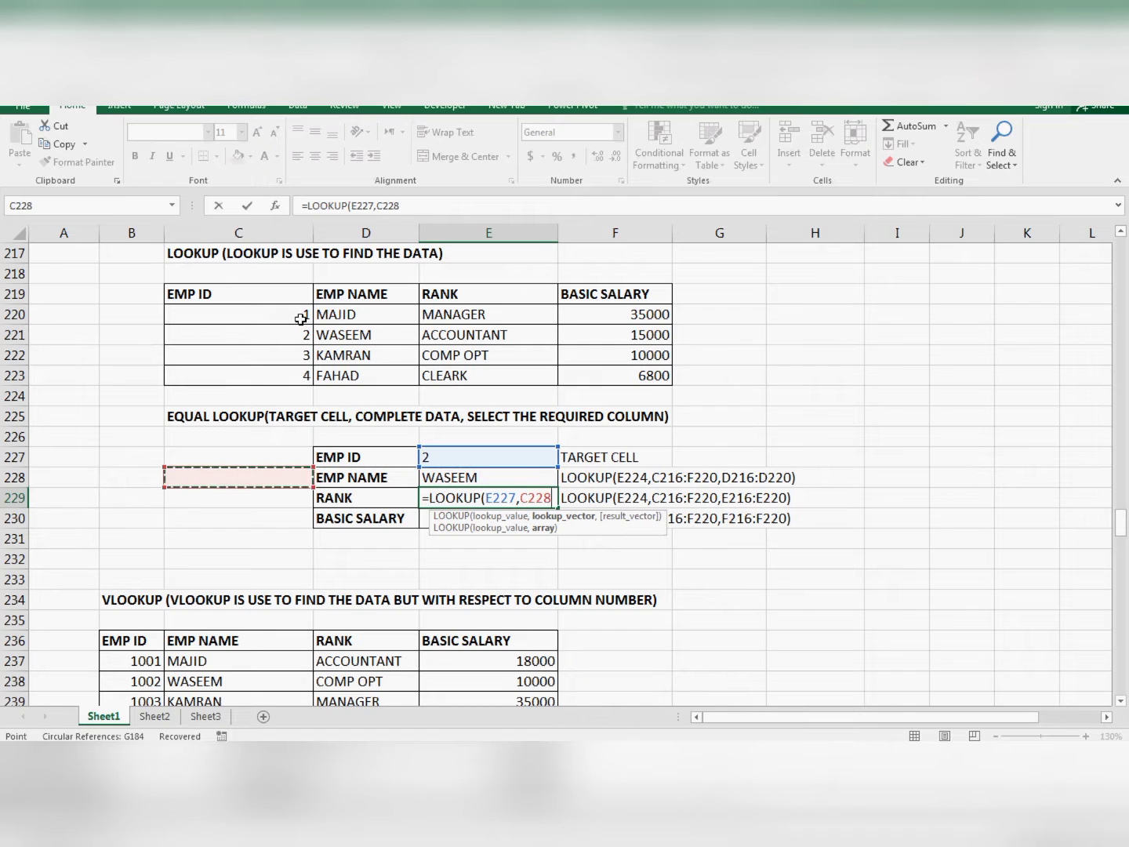
key(Up)
key(Up)
key(Up)
key(Up)
key(Up)
key(shift+Up)
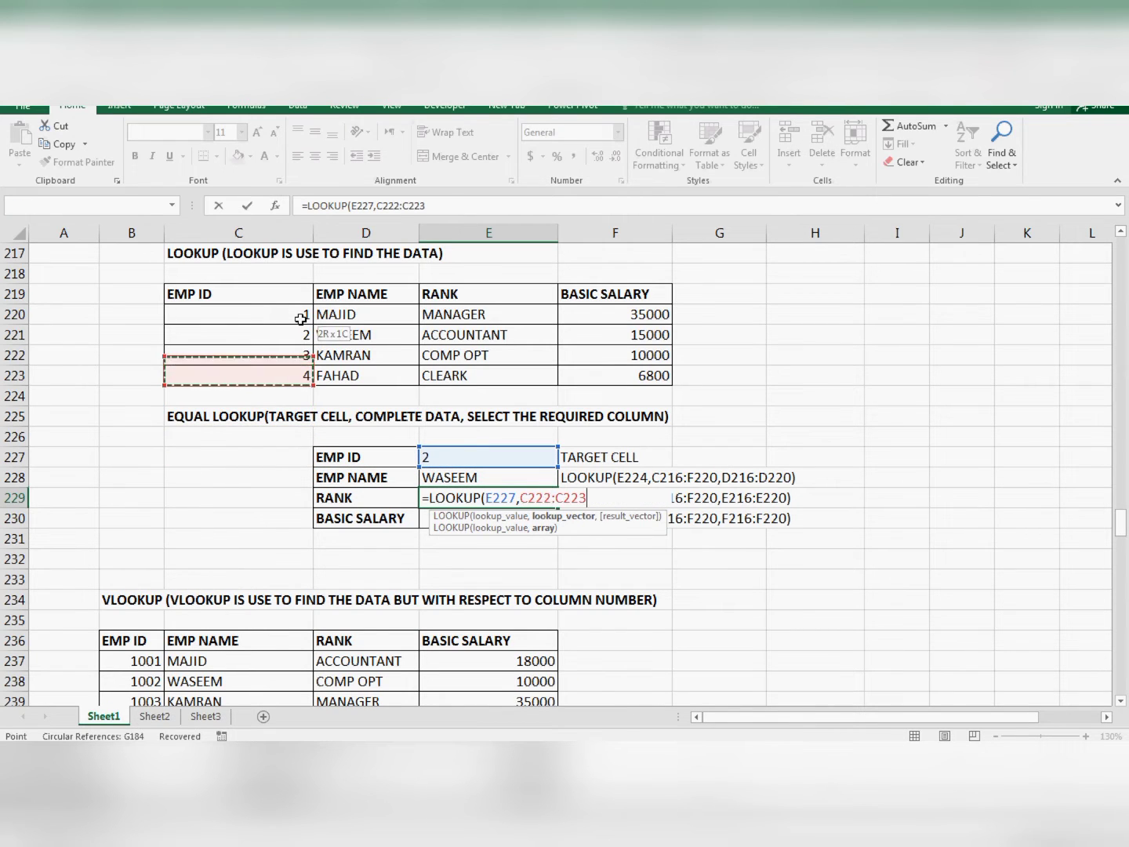
key(shift+Up)
key(shift+Up)
key(shift+Right)
key(shift+Right)
key(shift+Up)
key(shift+Right)
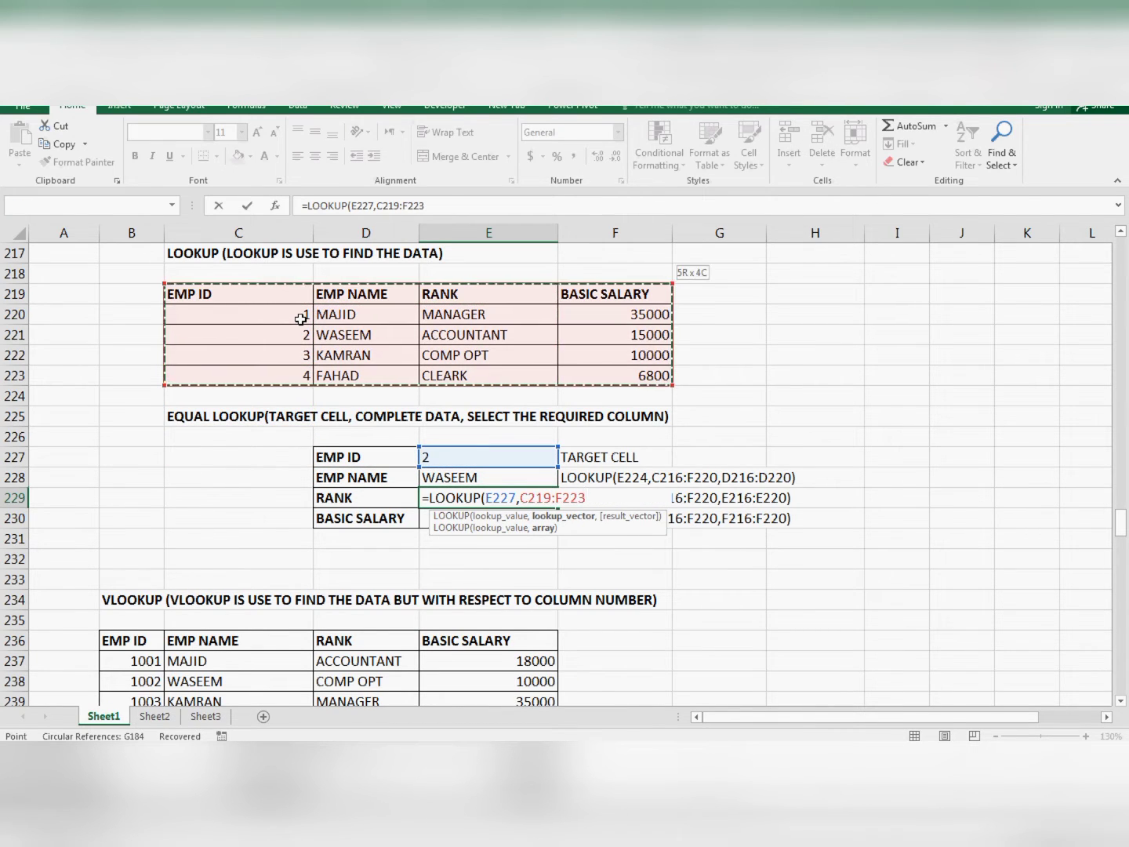
text(,)
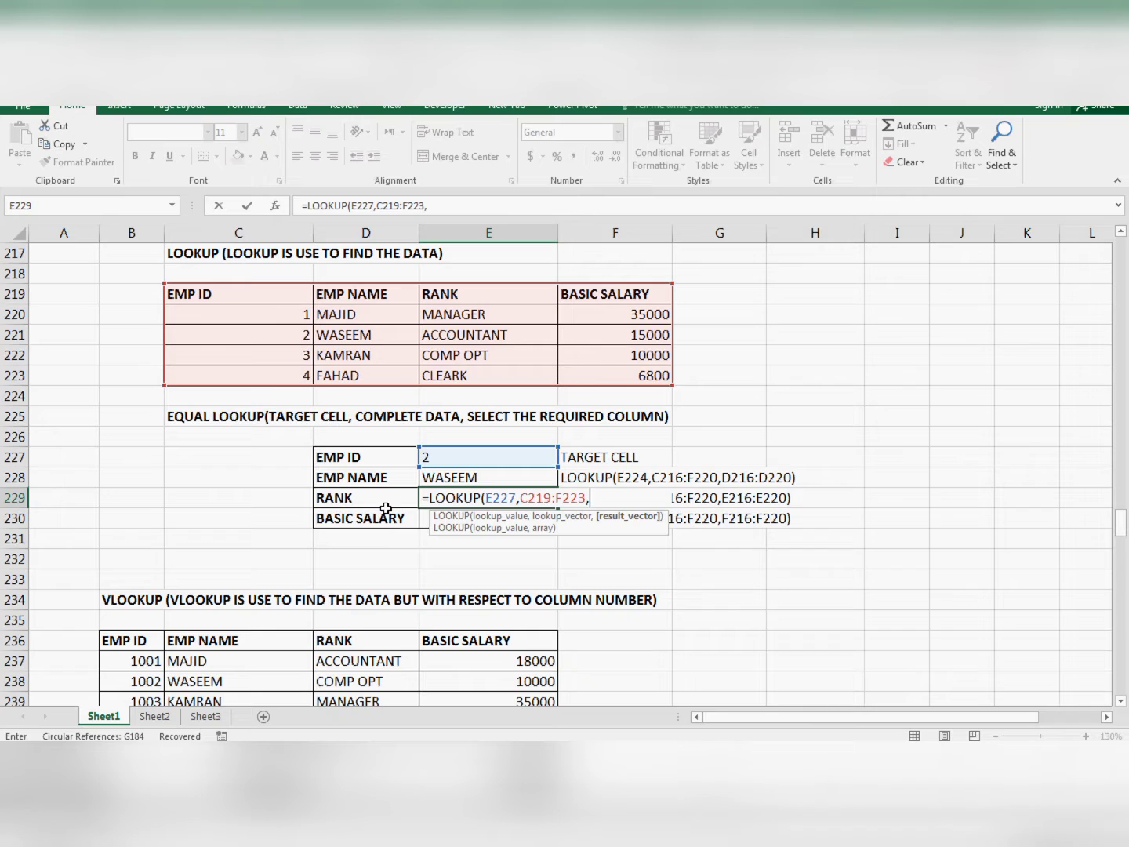
- Complete the RANK formula with the rank column E219:E223 as the result vector and enter it
key(Up)
key(Up)
key(Up)
key(Up)
key(Up)
key(Up)
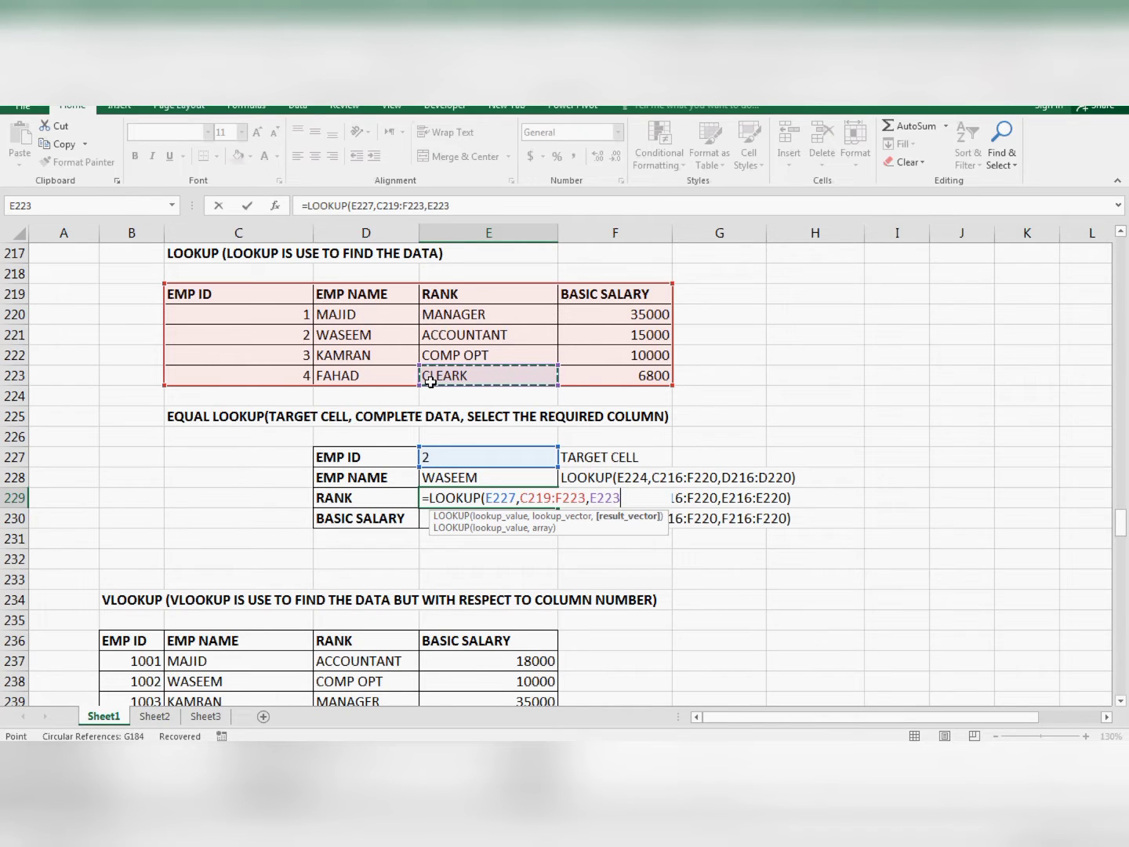
key(shift+Up)
key(shift+Up)
key(shift+Up)
key(shift+Up)
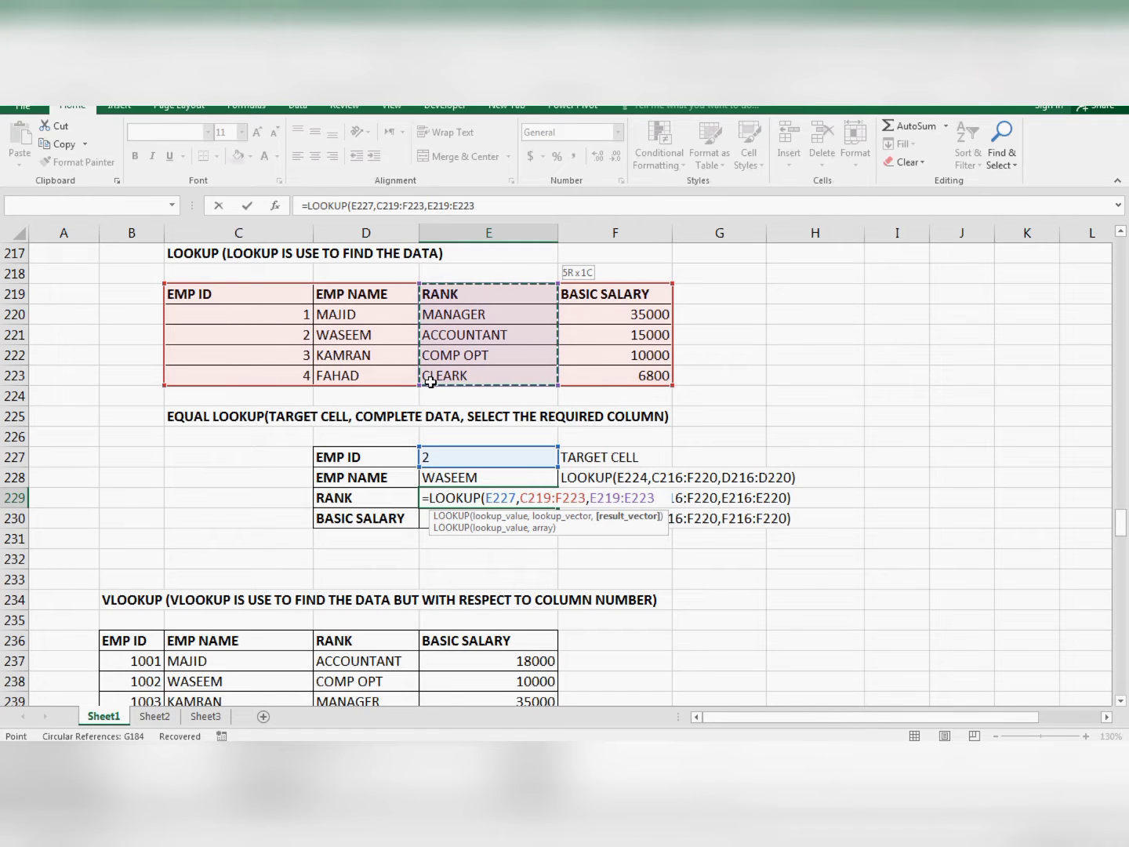
key(Return)
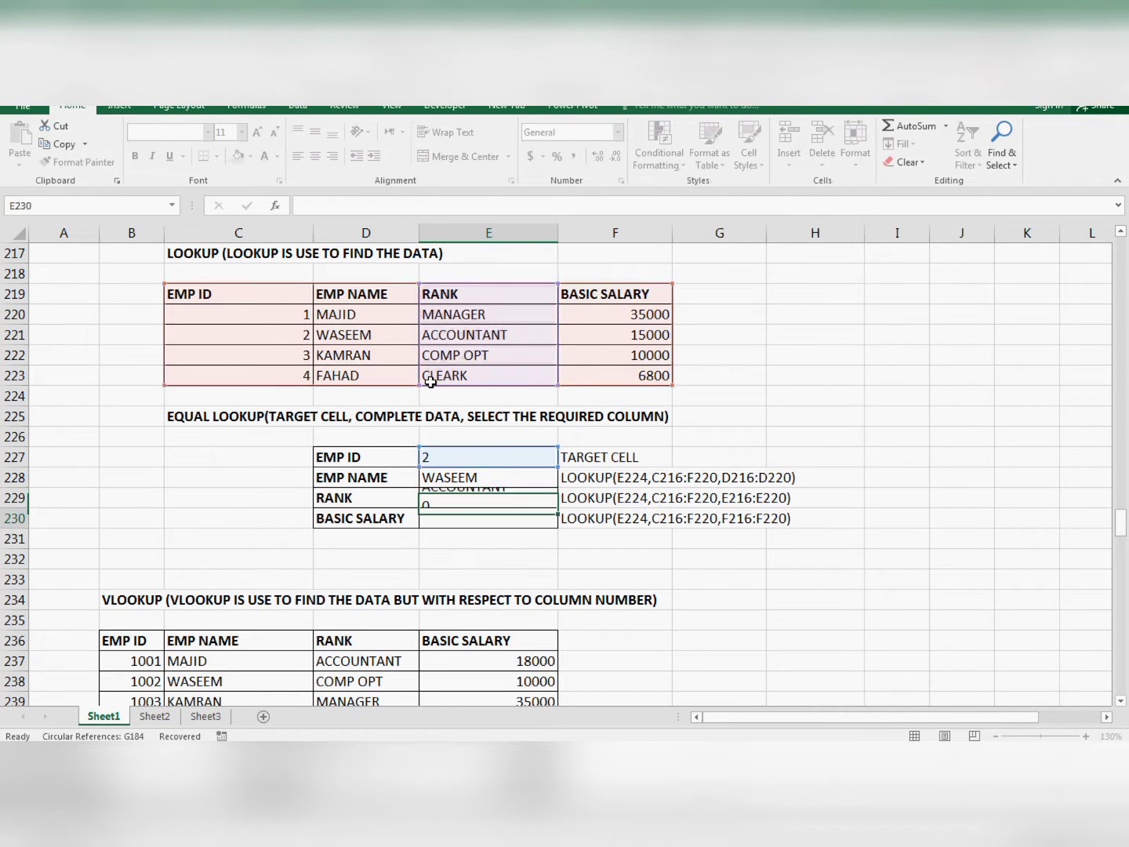
- Change the EMP ID in E227 to 3 to test the name and rank lookups
key(Up)
key(Up)
key(Up)
key(Down)
key(Down)
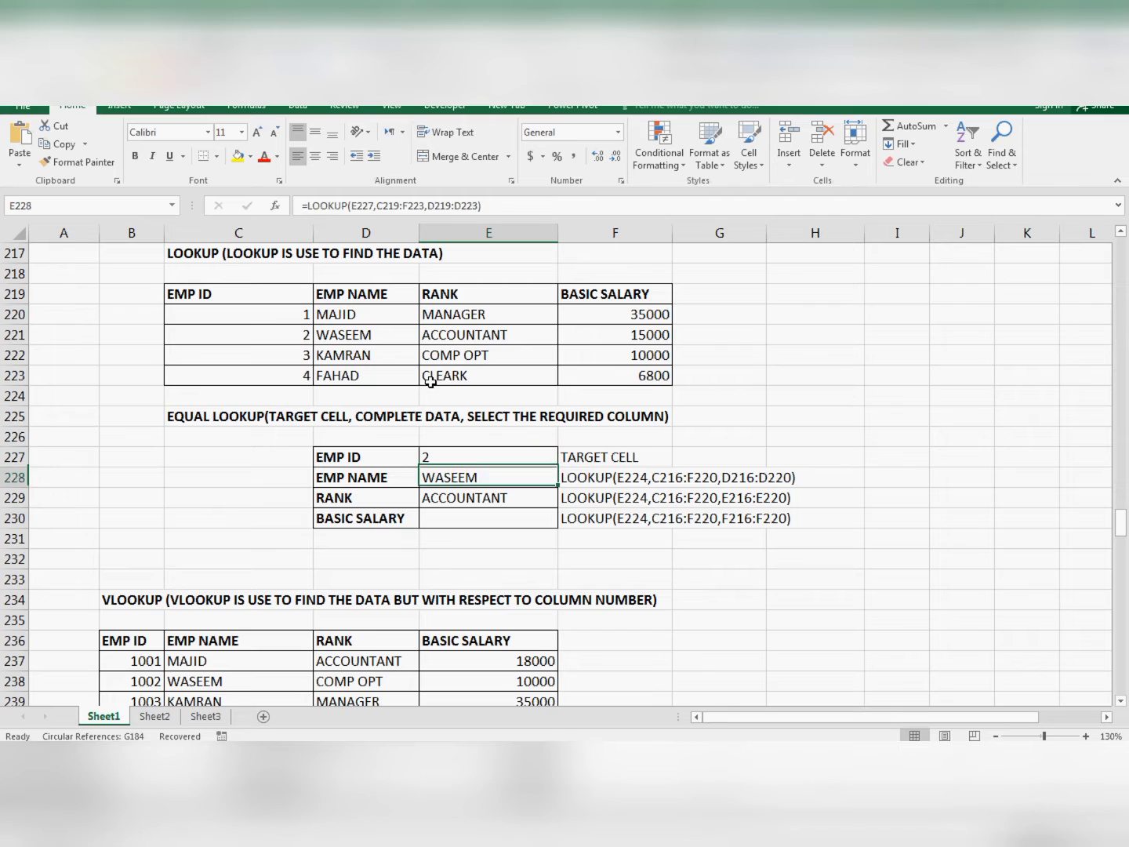
key(Up)
key(Up)
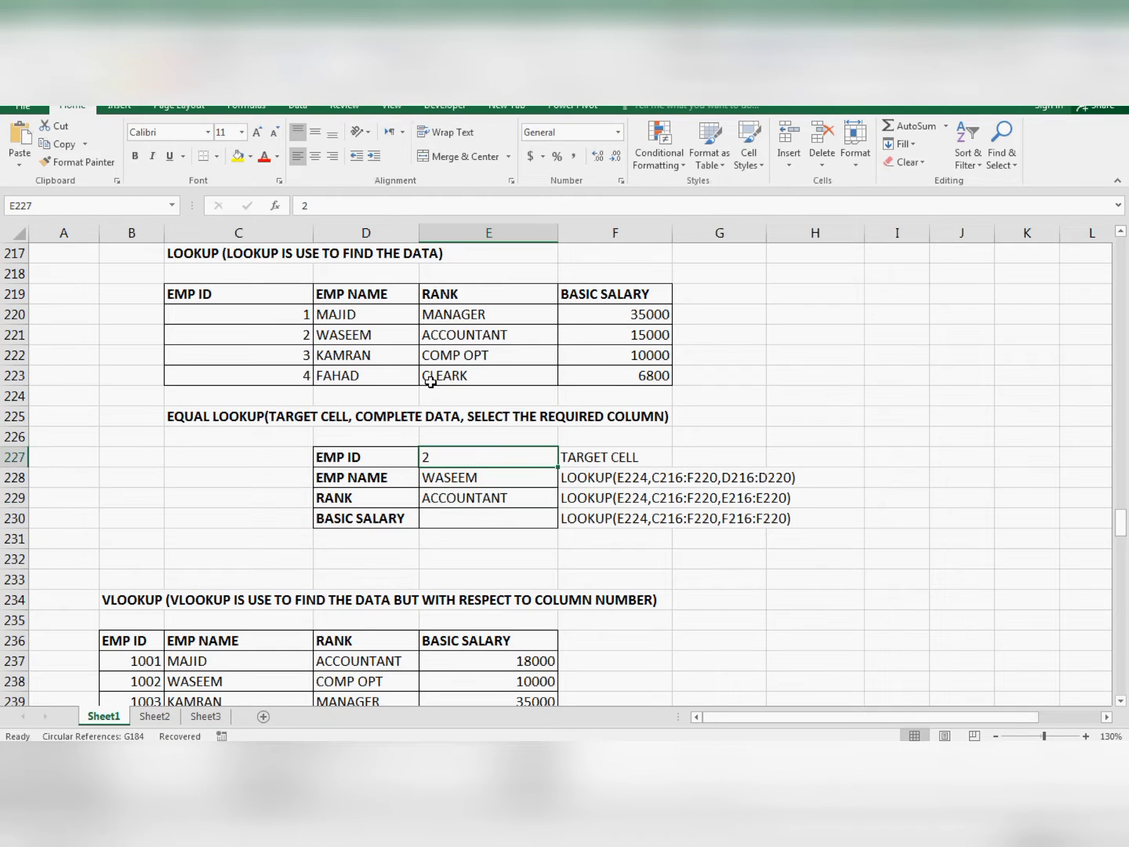
text(3)
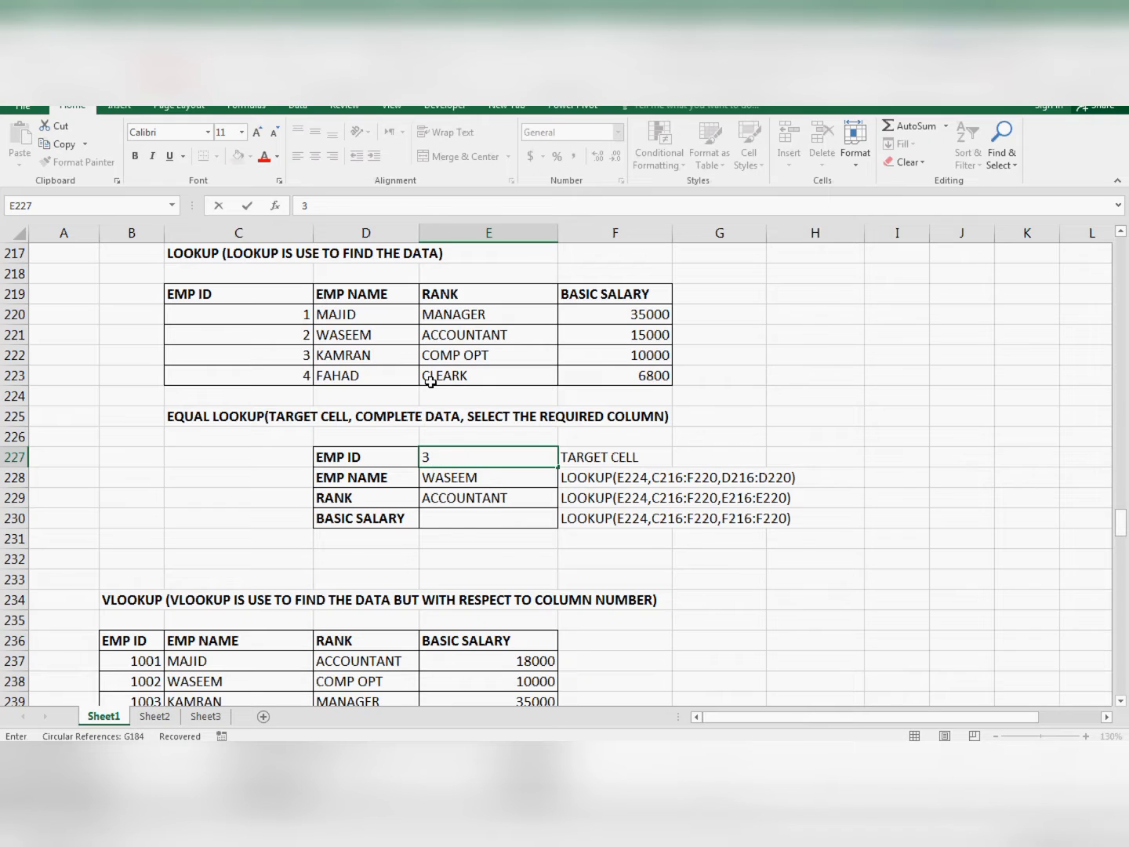
key(Return)
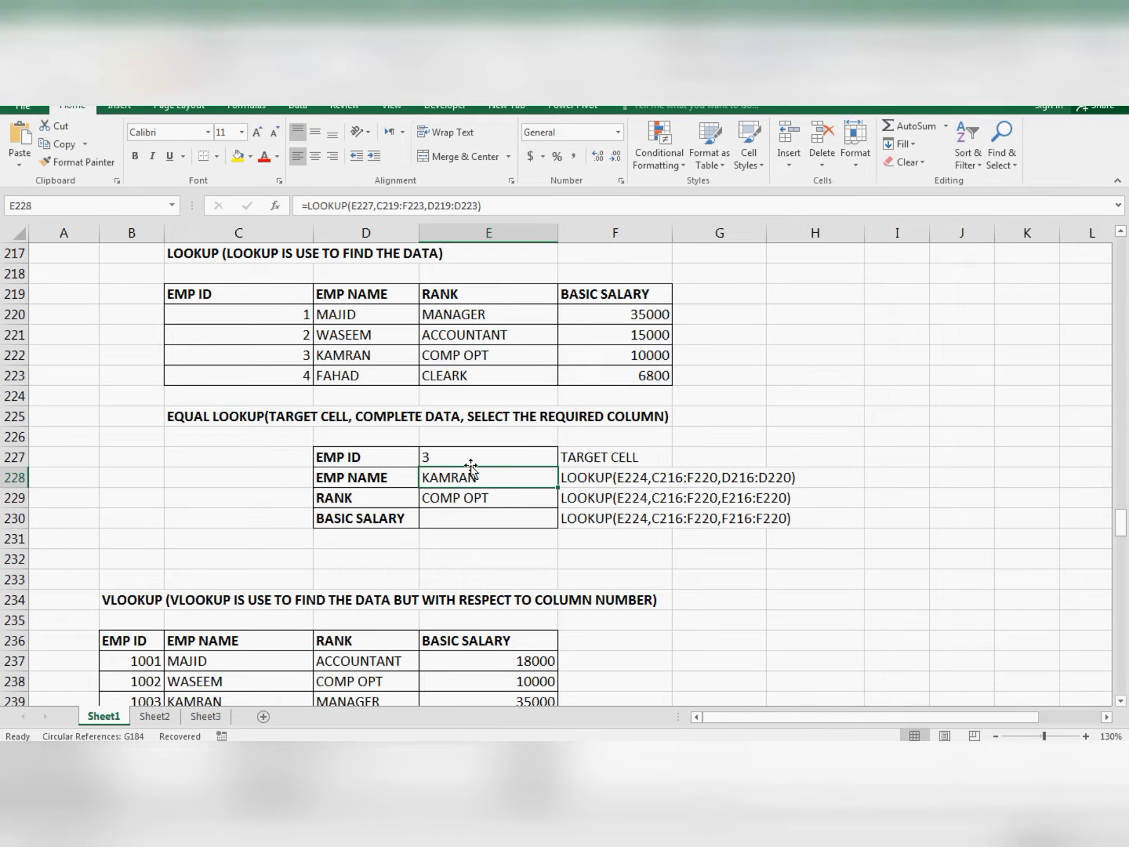
- Start a LOOKUP formula in E230 beside BASIC SALARY, using cell E227 as the lookup value
click(454, 519)
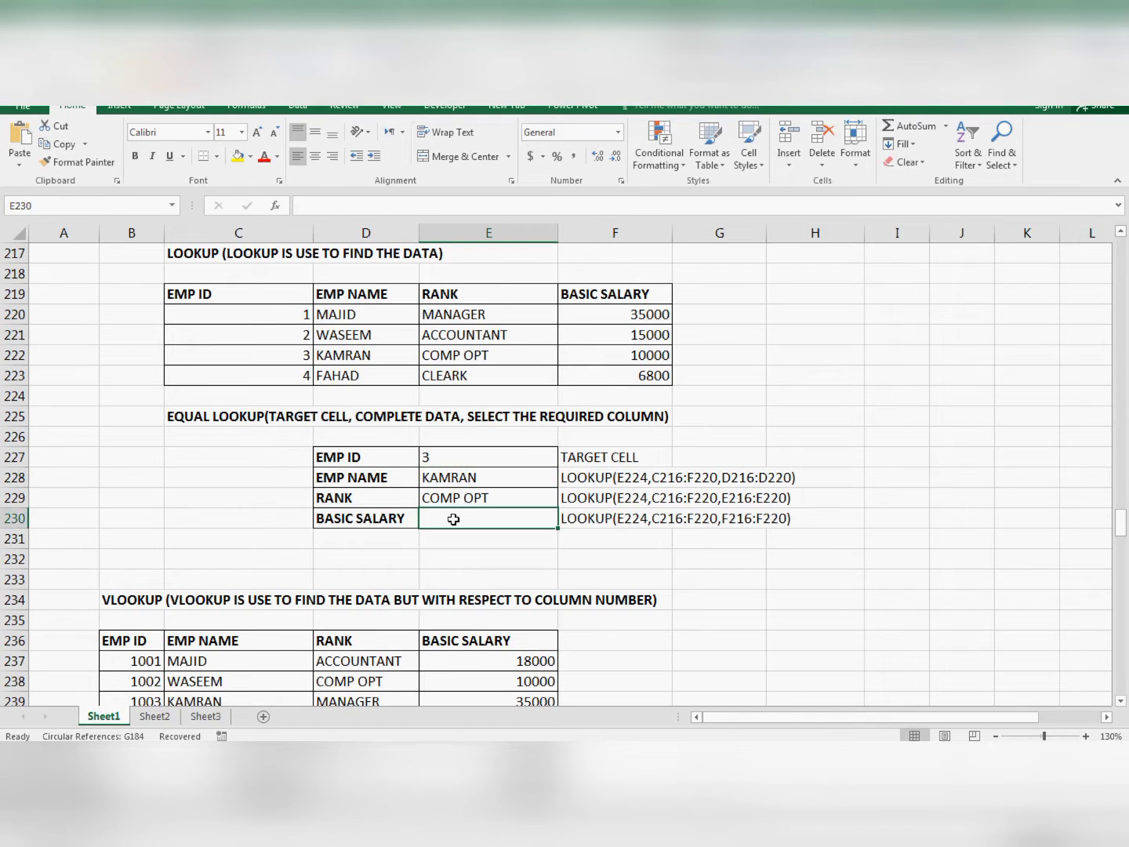
text(=)
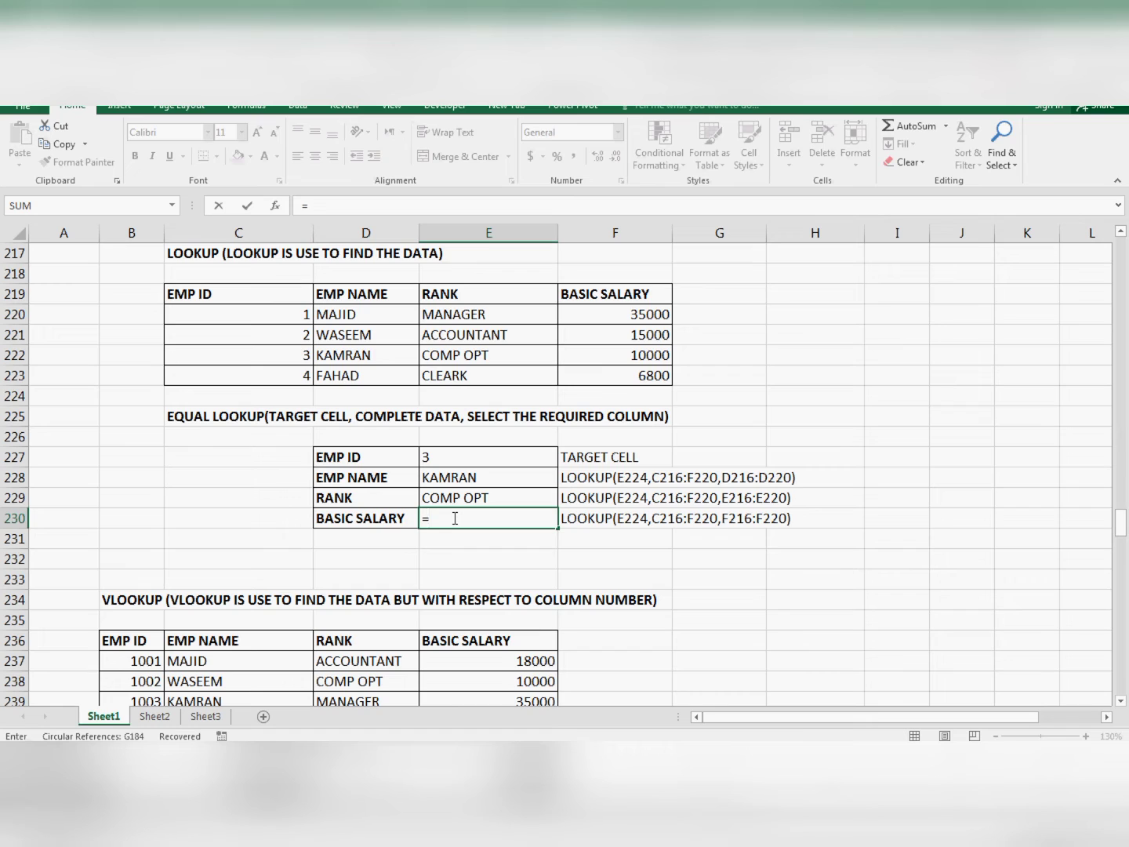
text(LOOKUP()
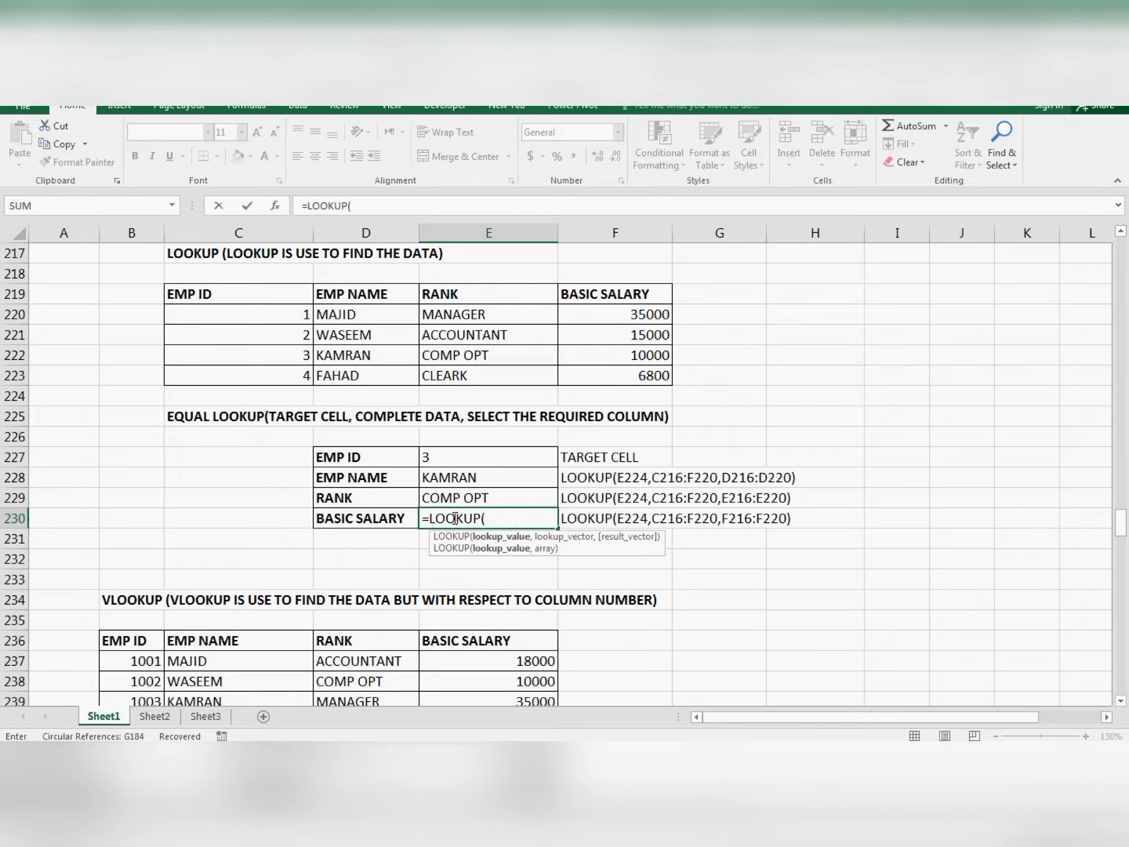
key(Up)
key(Up)
key(Up)
text(,)
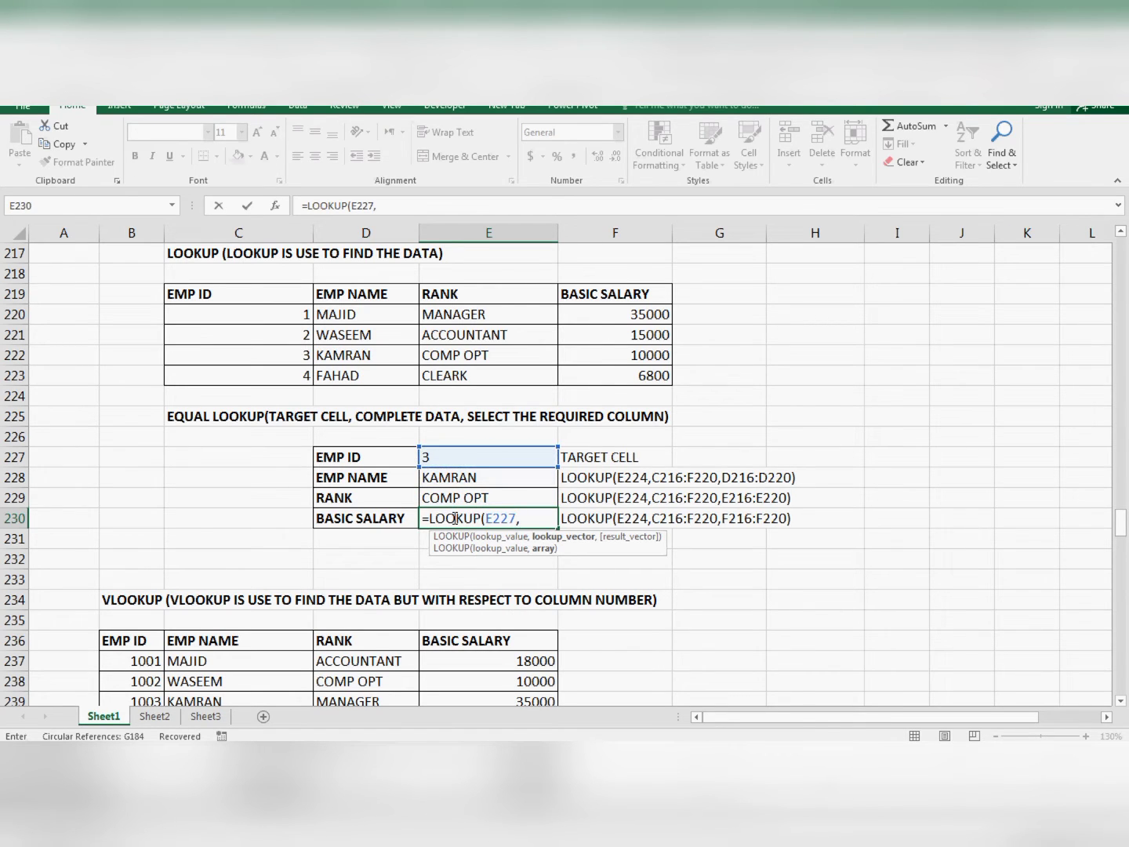
- Add the complete employee table C219:F223 as the second argument of the BASIC SALARY formula
key(Left)
key(Up)
key(Up)
key(Up)
key(Up)
key(Up)
key(Up)
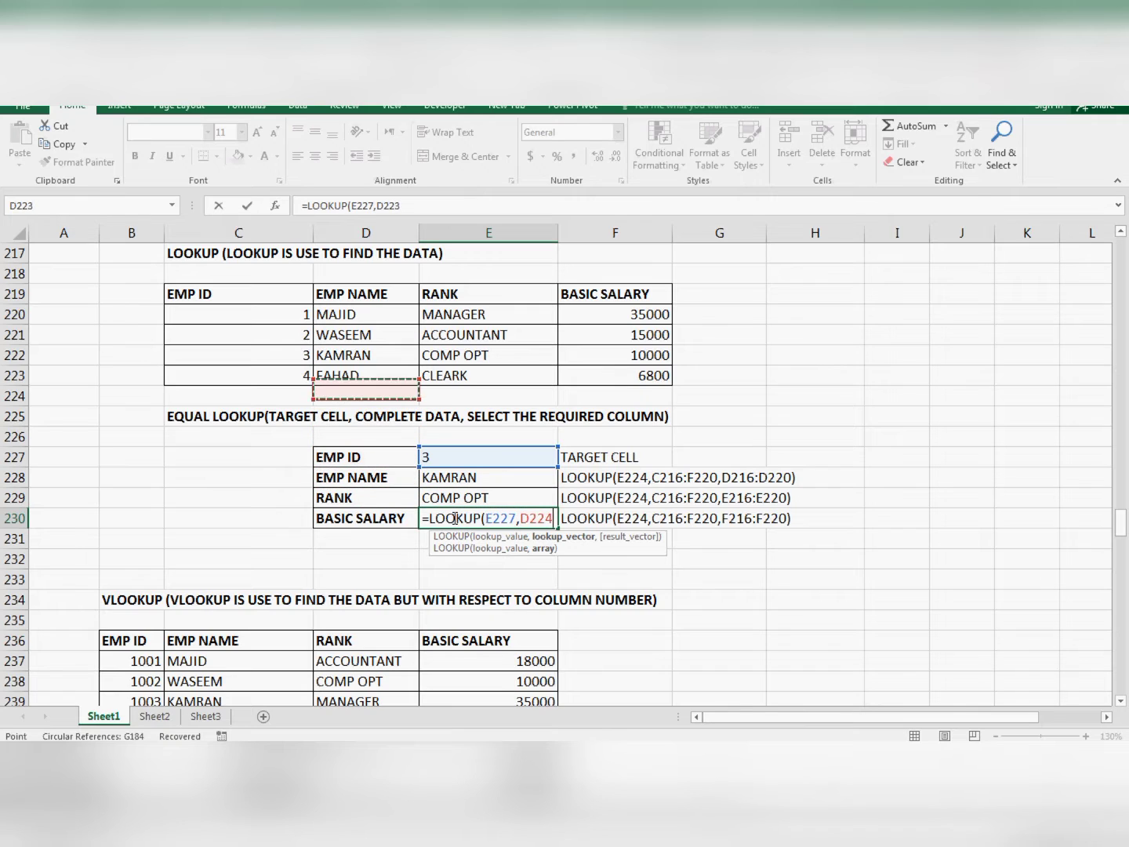
key(Left)
key(Up)
key(shift+Up)
key(shift+Up)
key(shift+Up)
key(shift+Right)
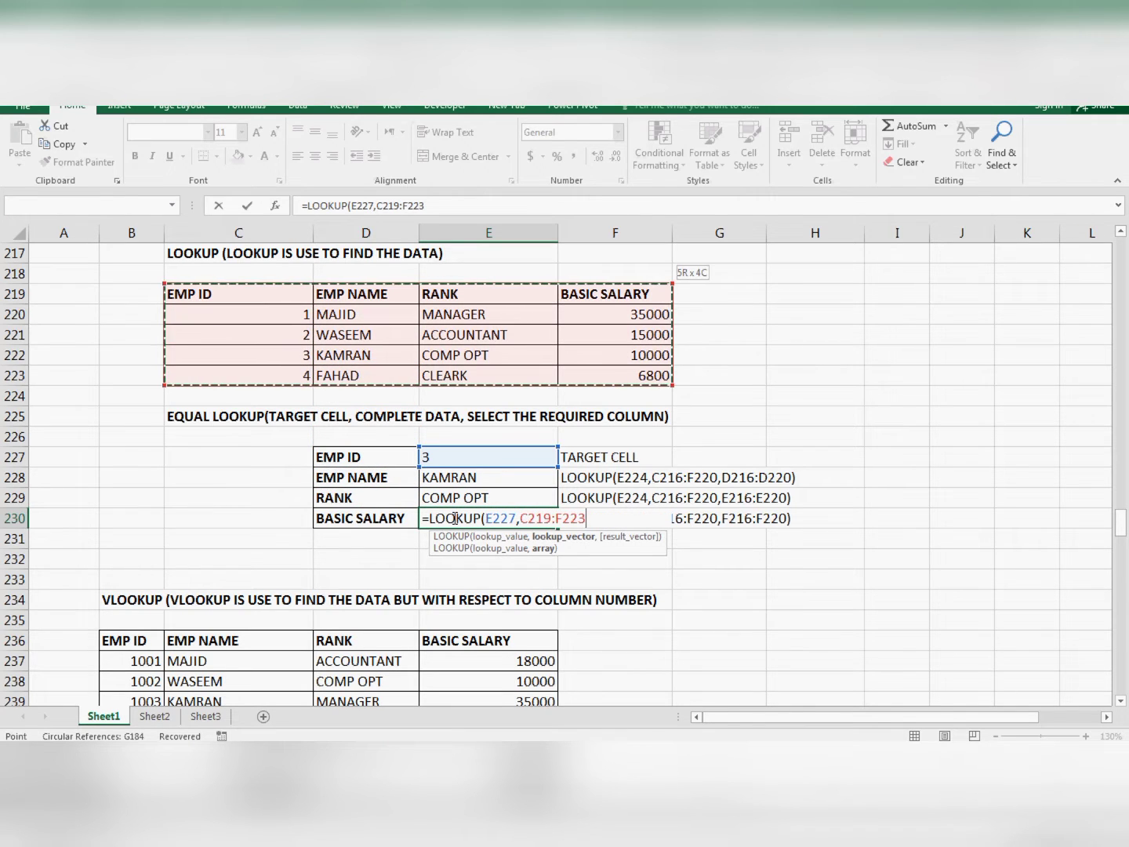
text(,)
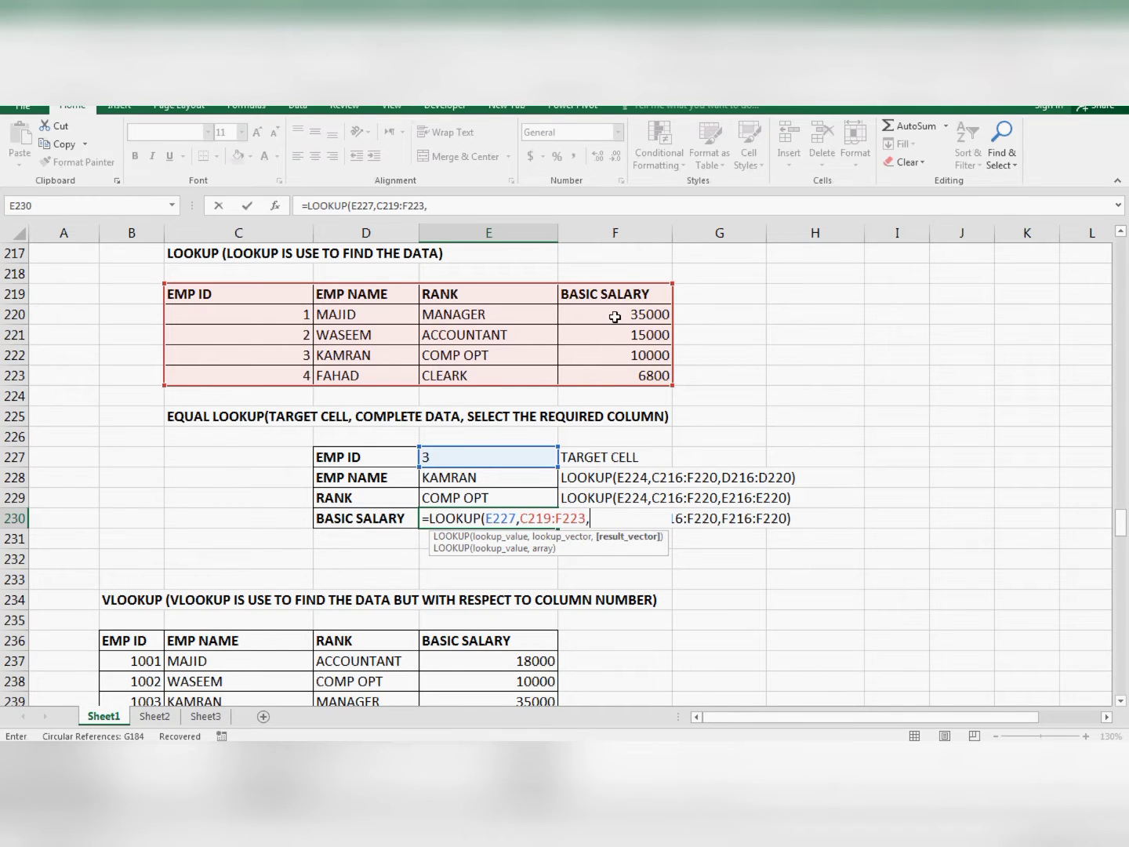
- Complete the BASIC SALARY formula with the salary column F219:F223 as the result vector and enter it
key(Up)
key(Up)
key(Up)
key(Up)
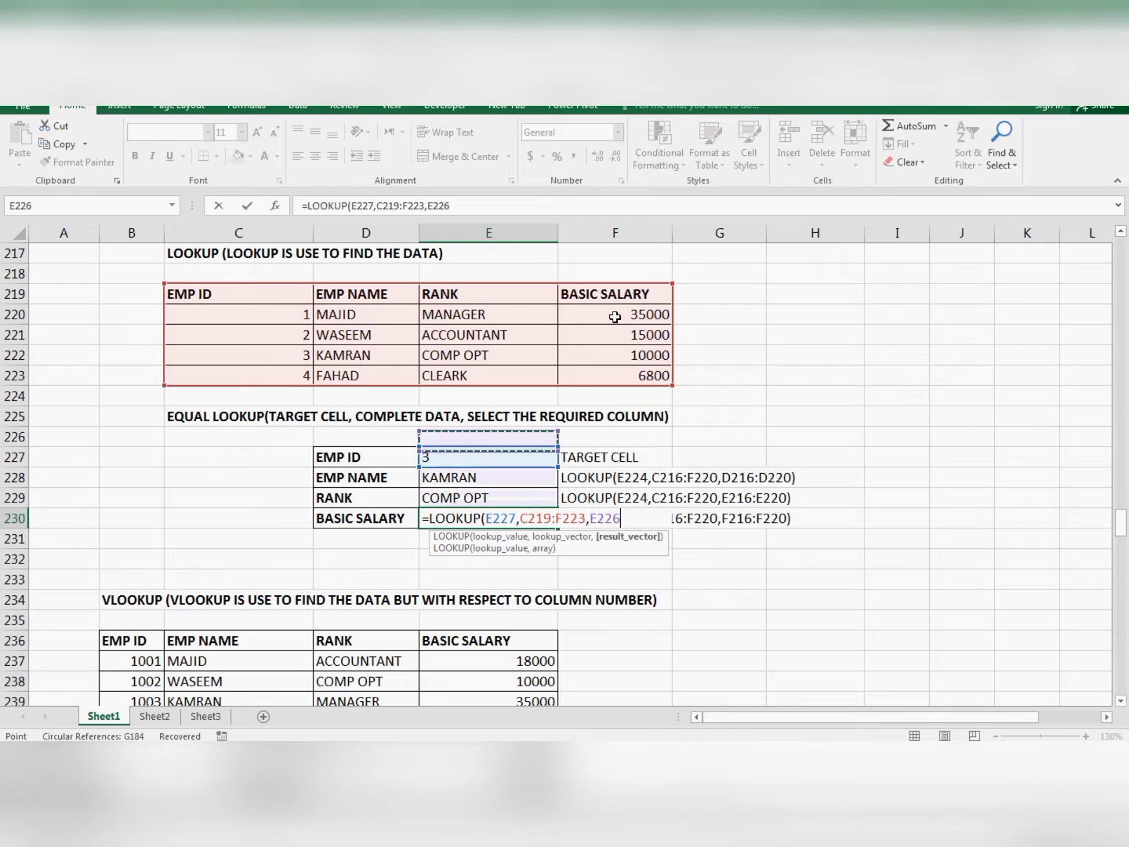
key(Right)
key(Up)
key(Up)
key(Up)
key(shift+Up)
key(shift+Up)
key(shift+Up)
key(shift+Up)
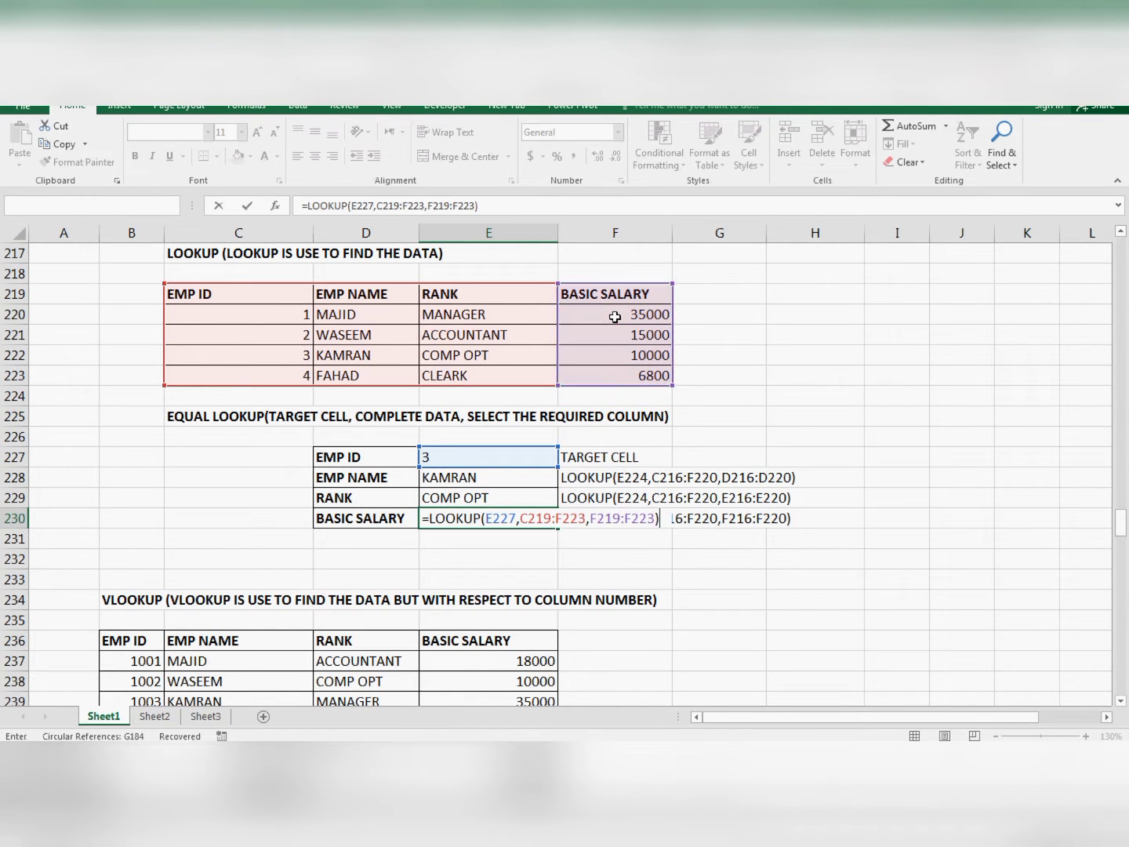
key(ctrl+Return)
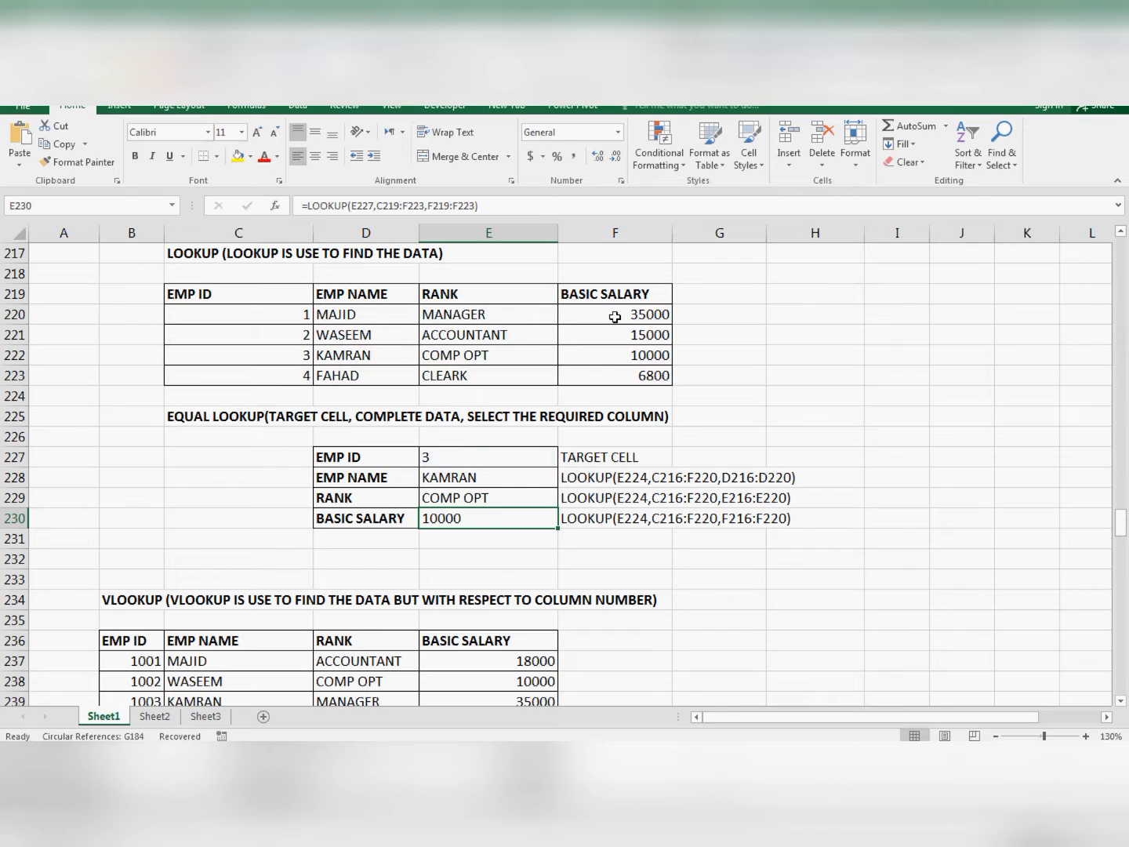
- Change the EMP ID in E227 to 1 to test all three lookup formulas
key(Up)
key(Up)
key(Up)
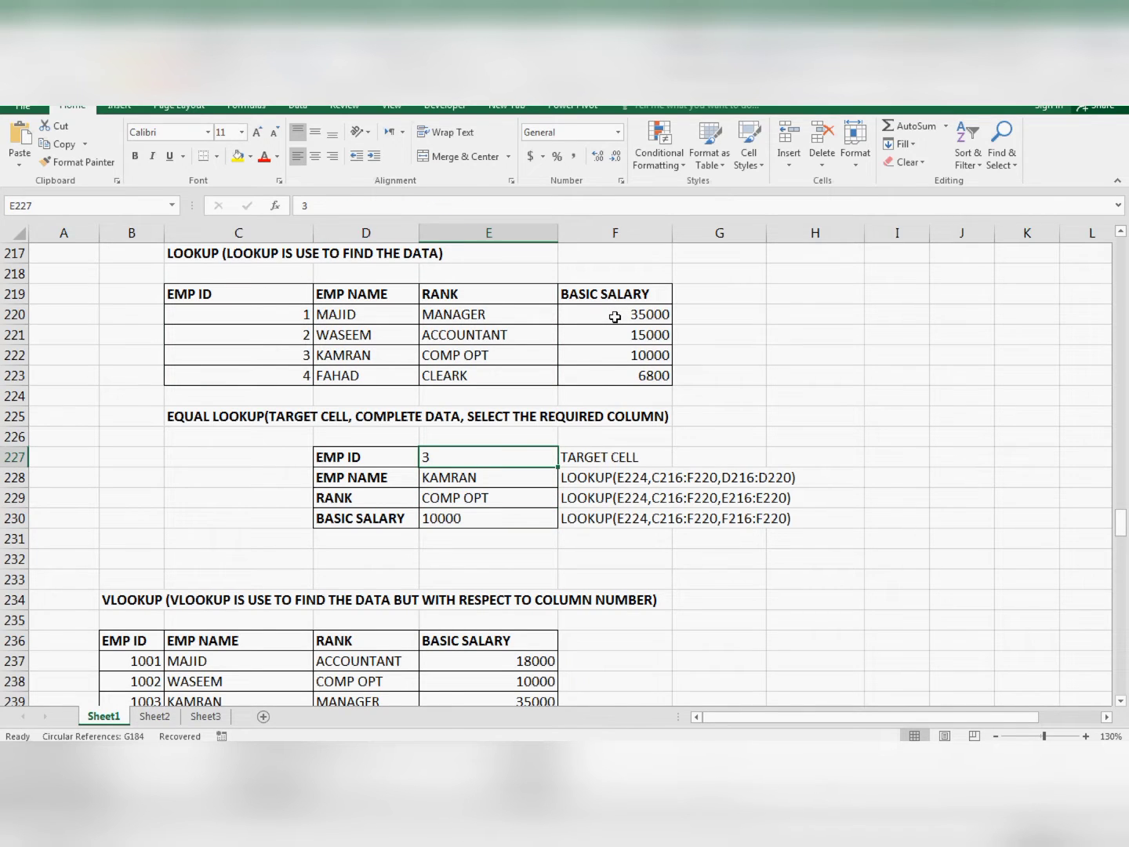
text(1)
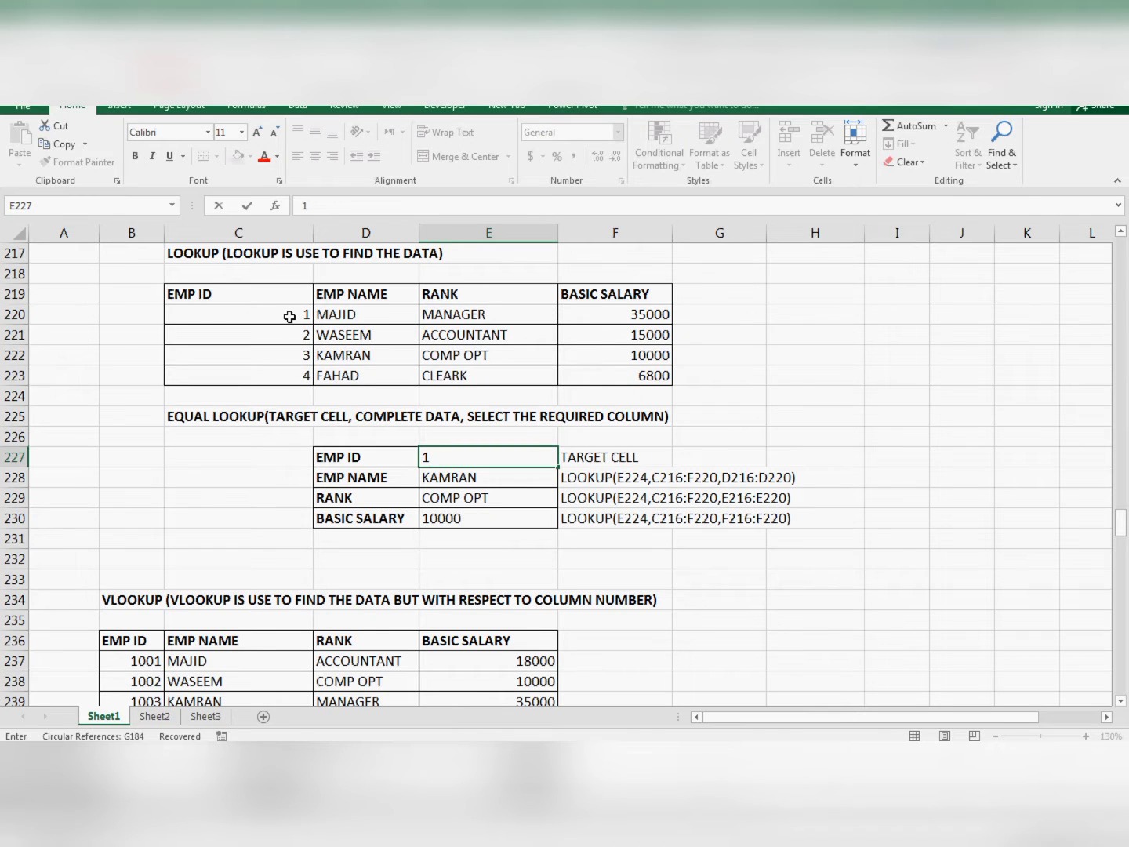
key(Return)
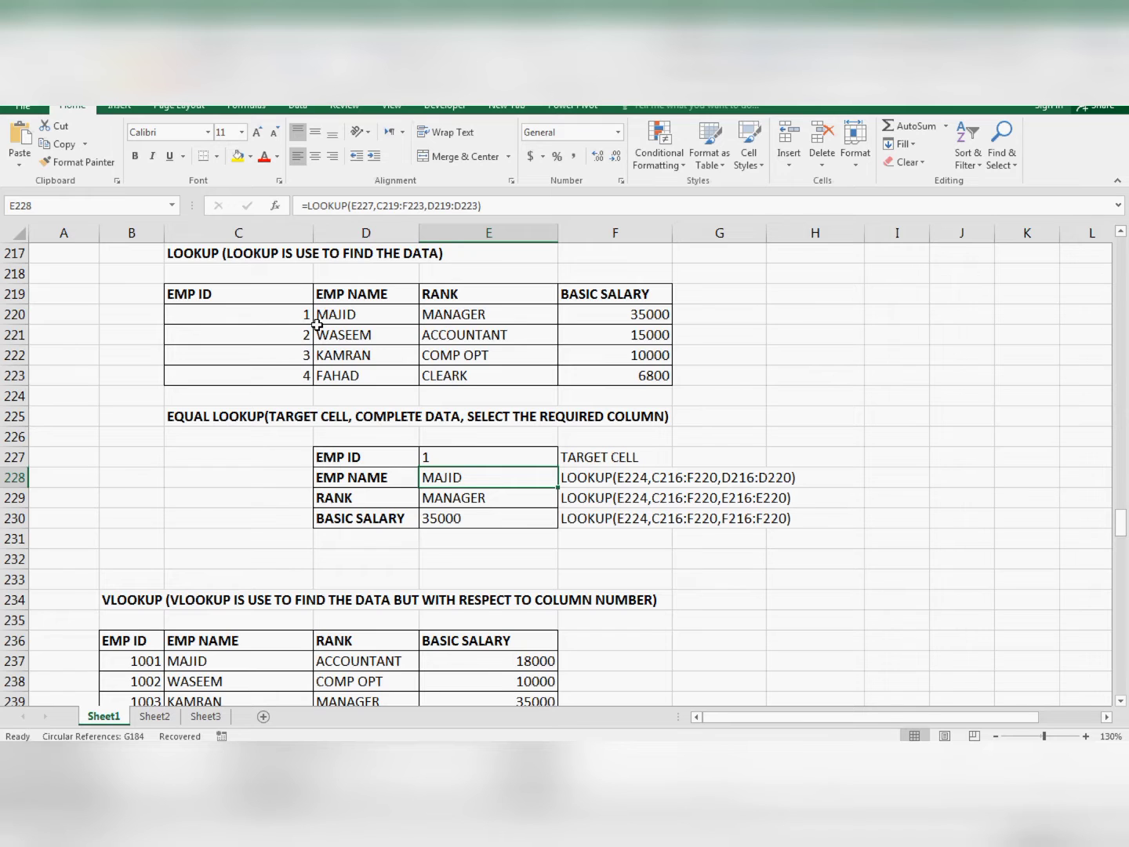
- Examine the VLOOKUP section's employee table, including its EMP NAME, RANK and BASIC SALARY columns
scroll(339, 392, down, 3)
scroll(339, 391, down, 2)
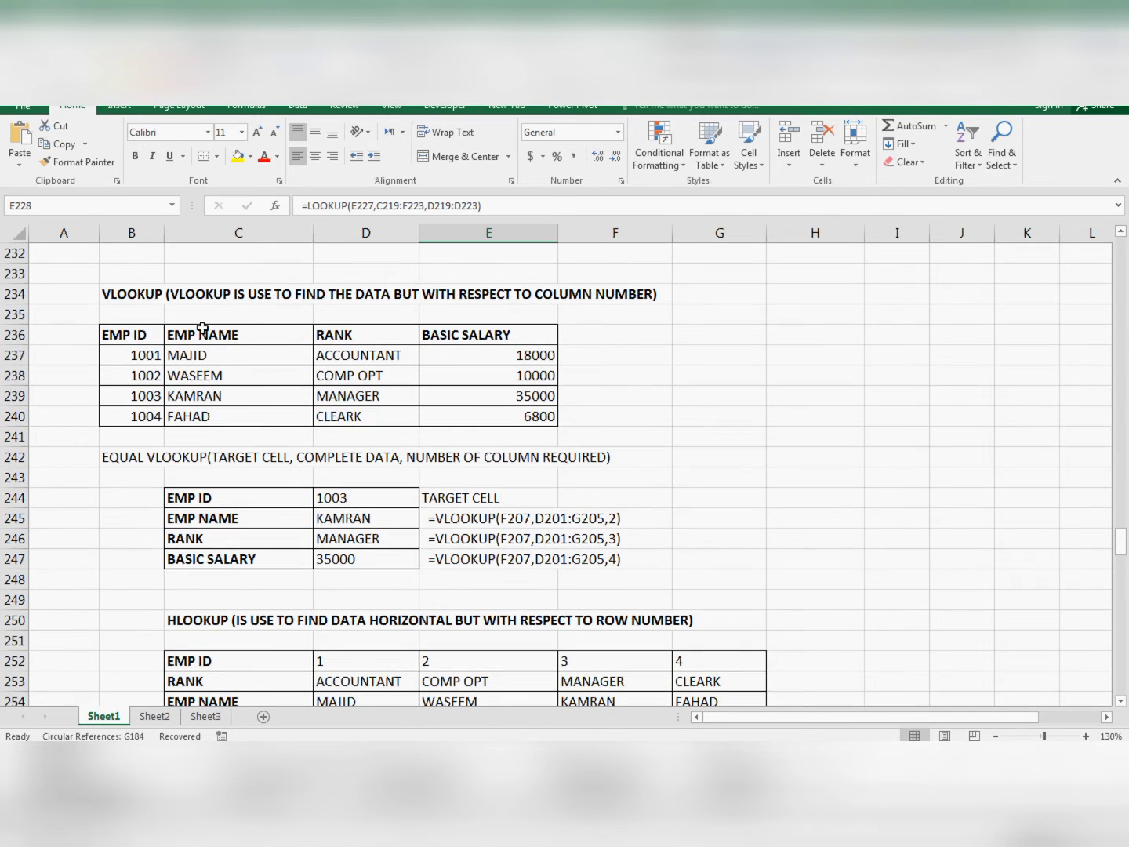
click(178, 337)
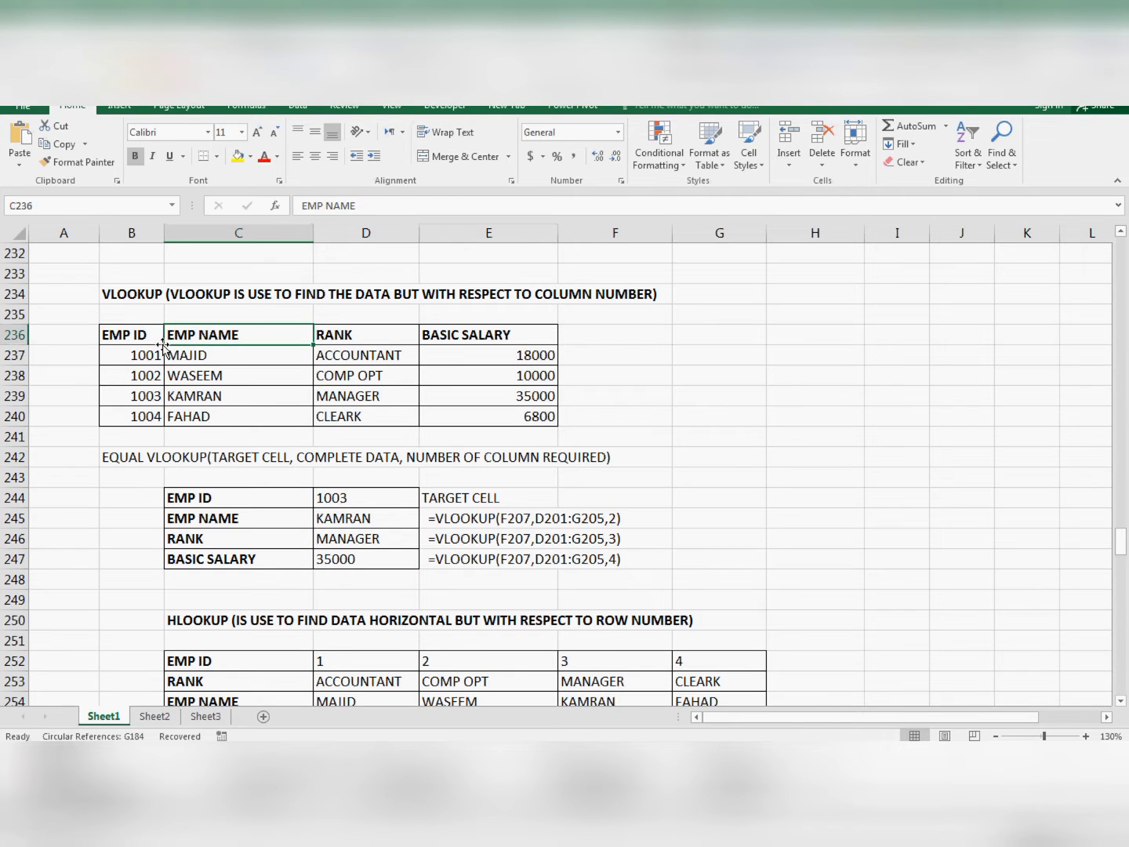
drag(143, 333, 487, 403)
click(392, 386)
drag(366, 335, 364, 417)
click(462, 353)
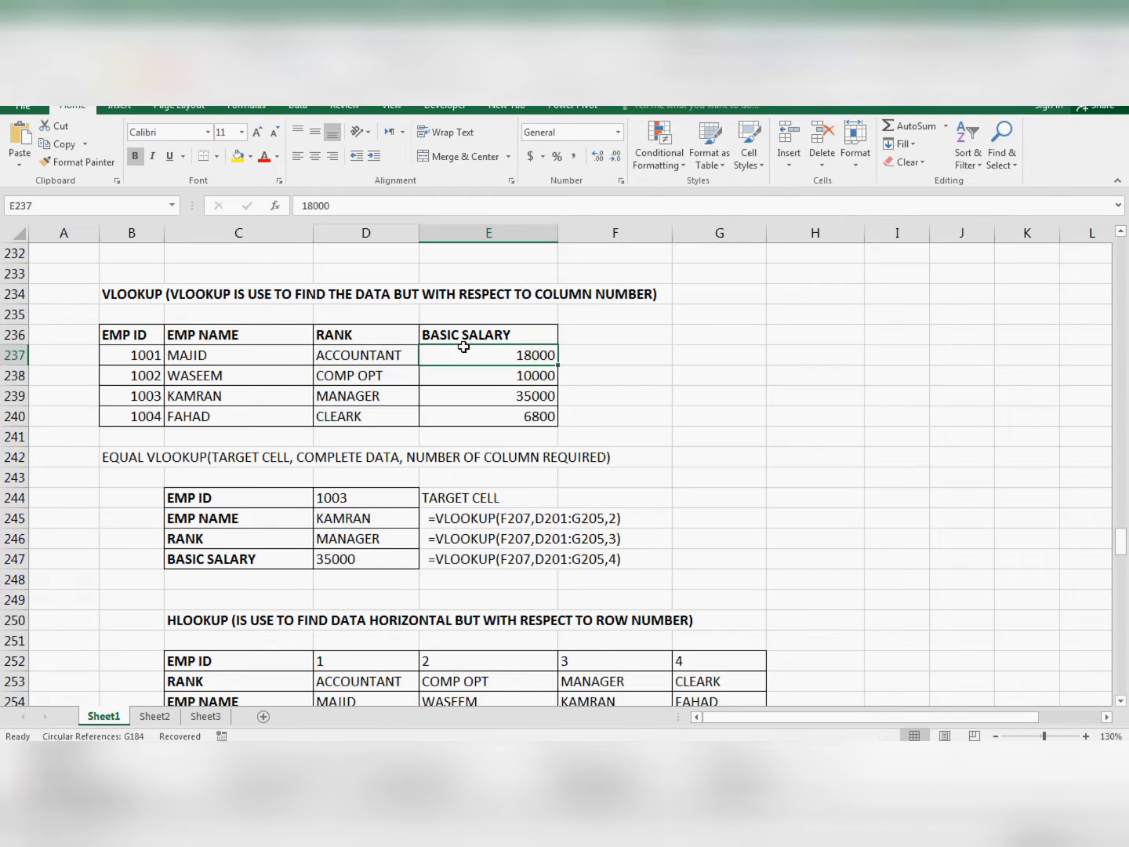
drag(438, 333, 447, 415)
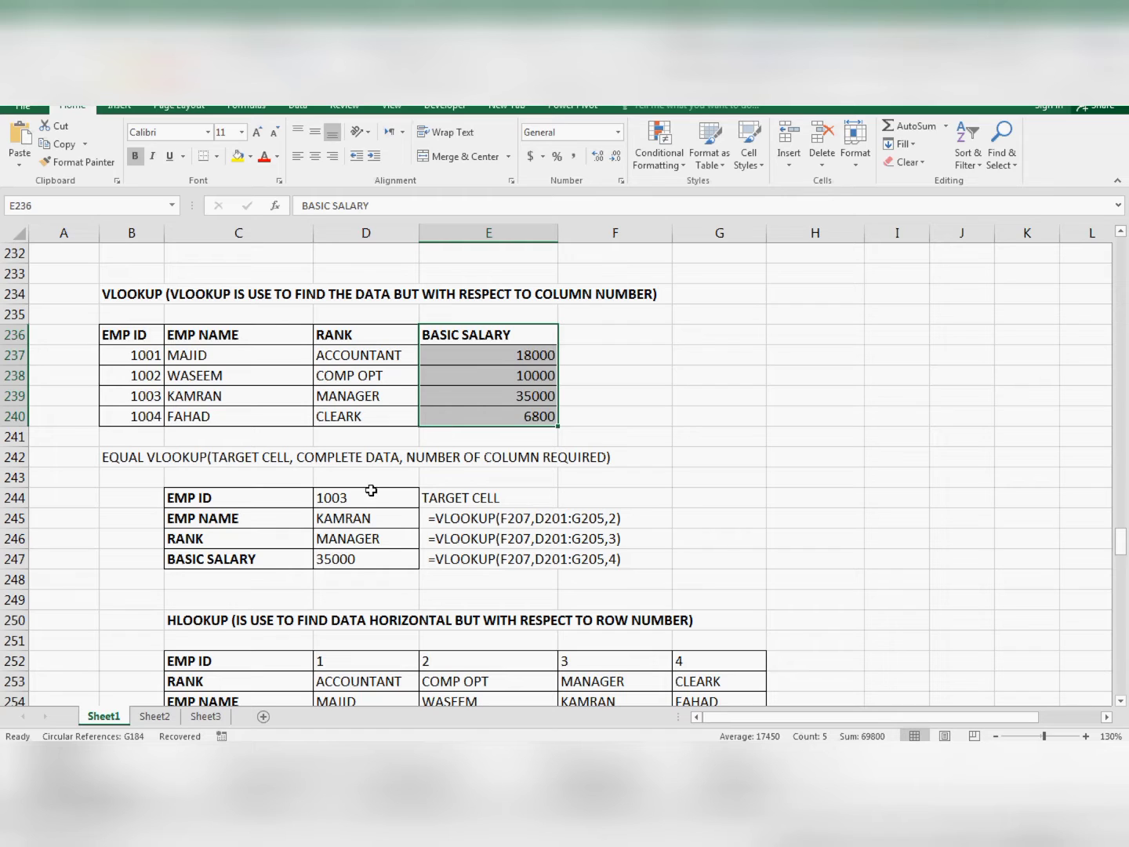
- Clear cells D244:D247 and start a VLOOKUP formula in D245 beside EMP NAME, using D244 as the lookup value
drag(328, 500, 337, 555)
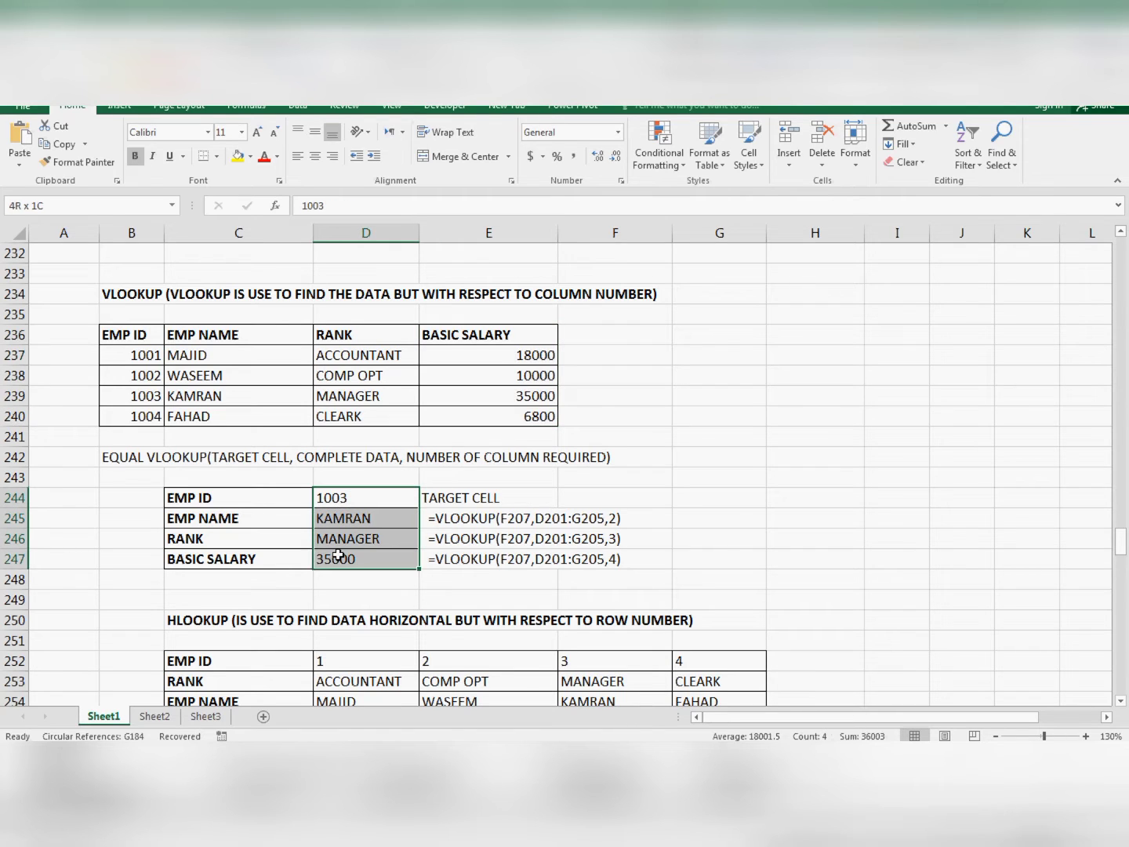
key(Delete)
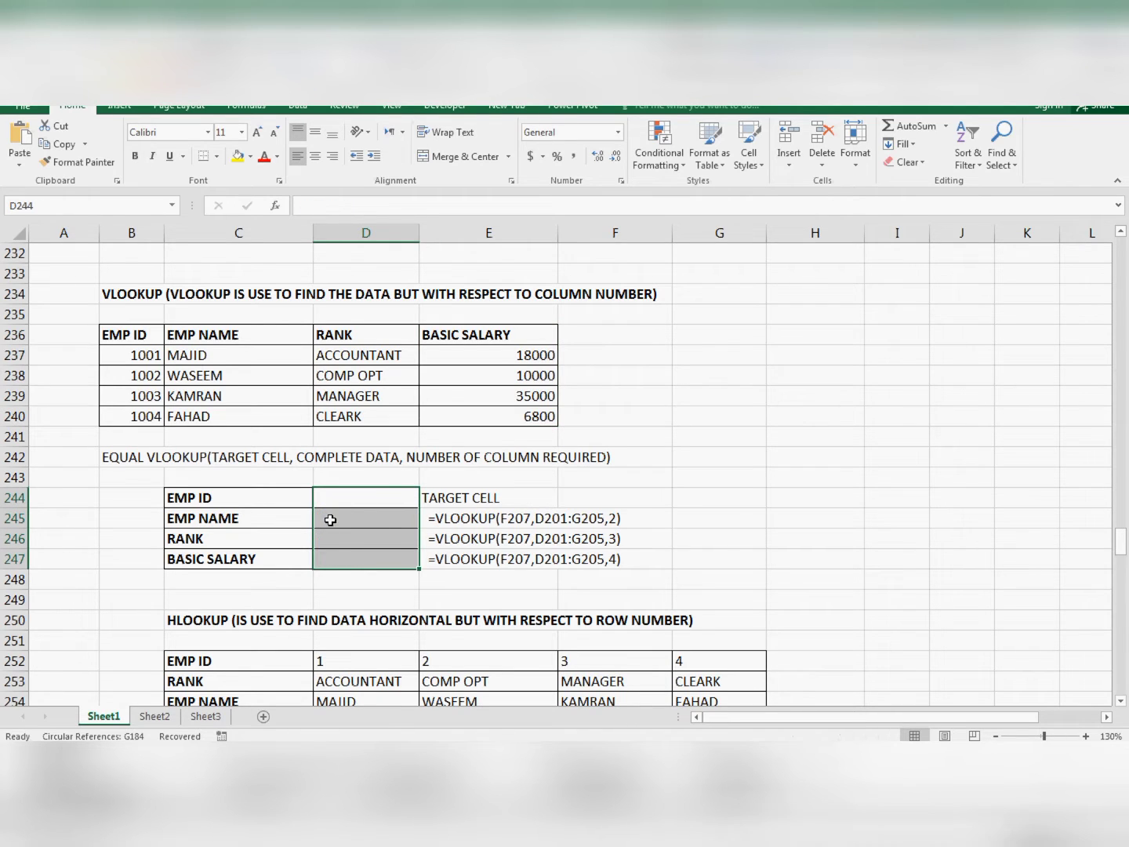
click(330, 520)
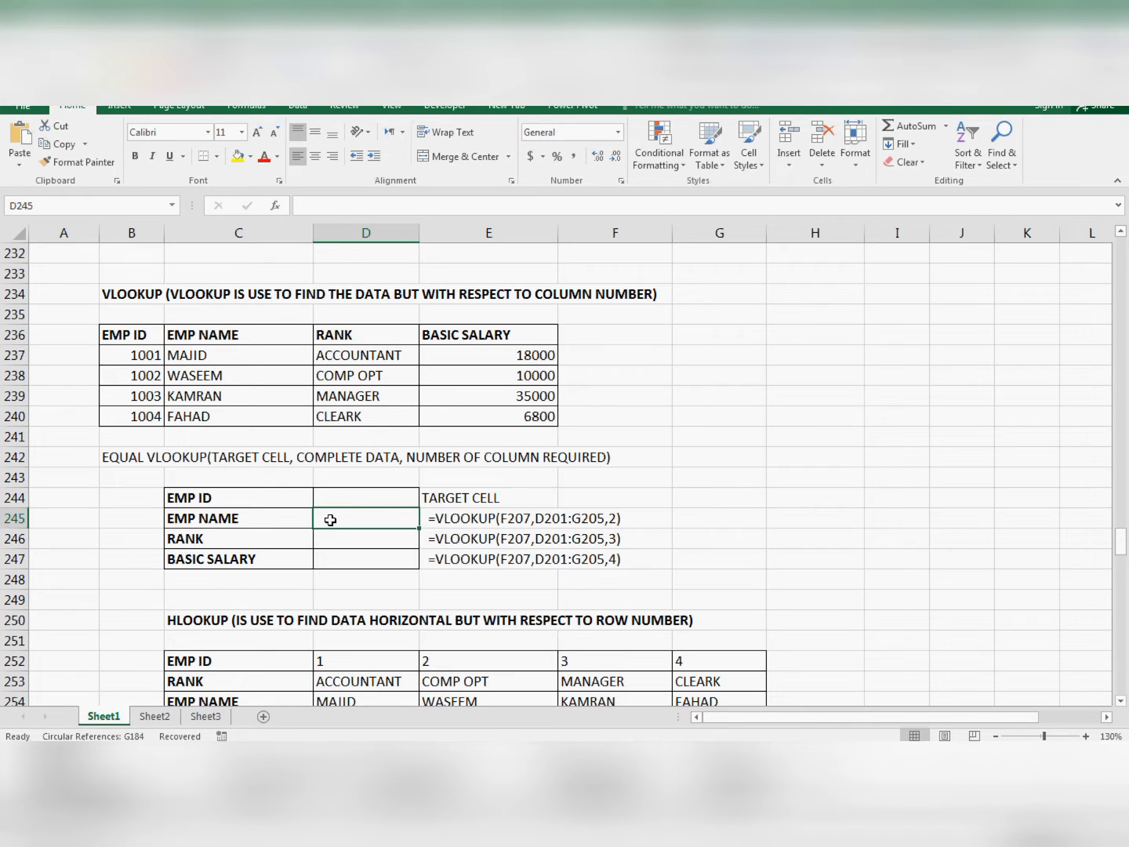
text(=)
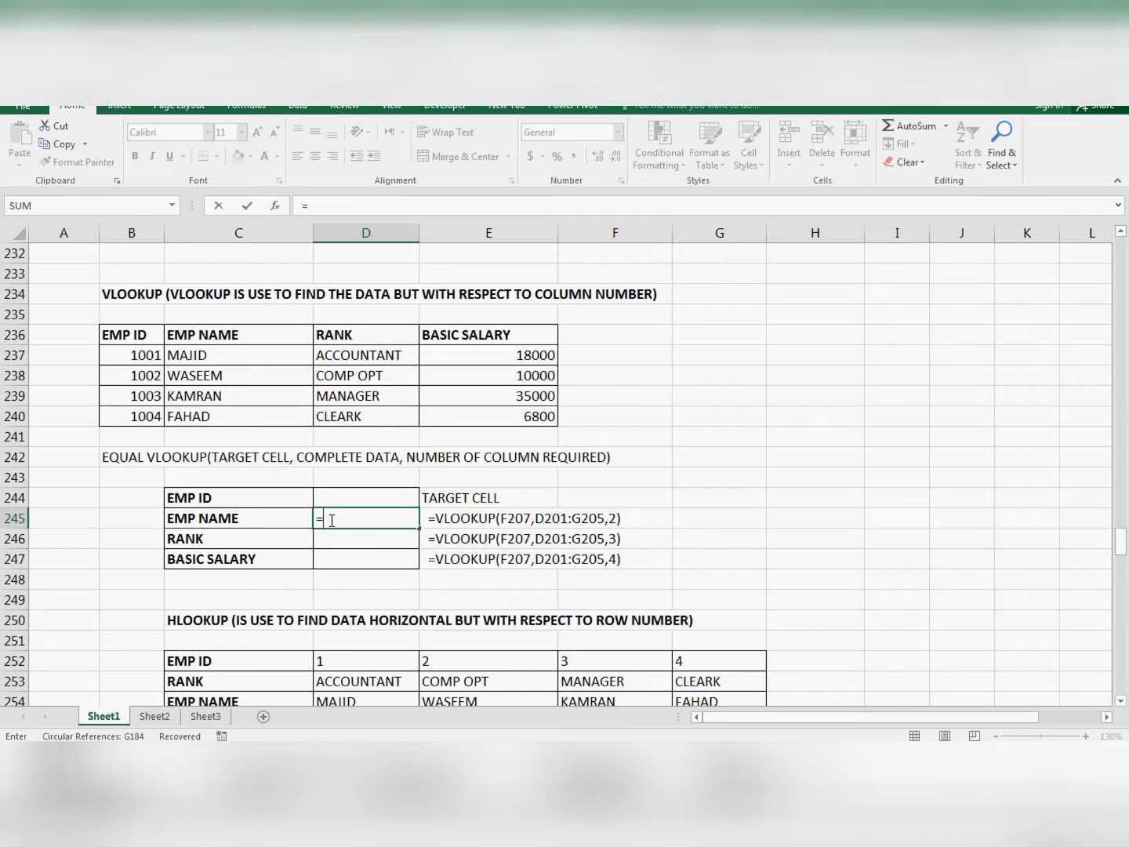
text(VLOOKU)
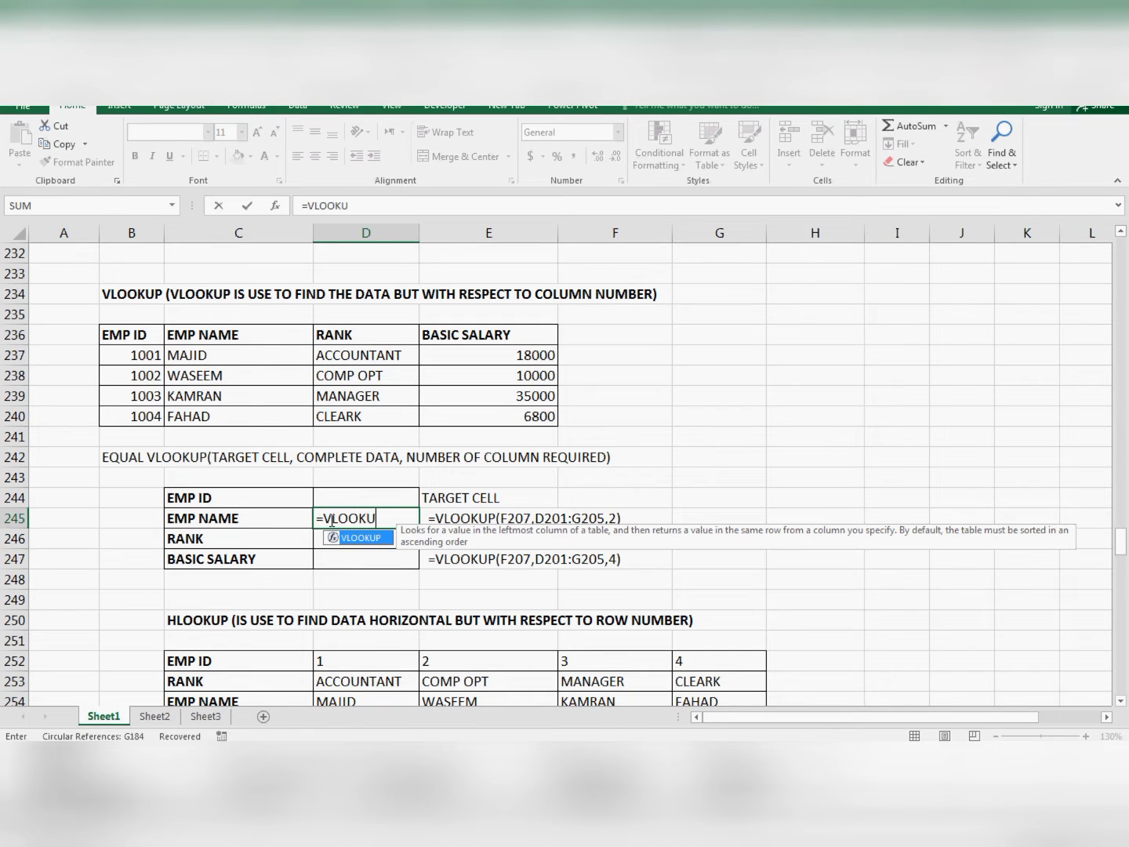
text(P()
key(Up)
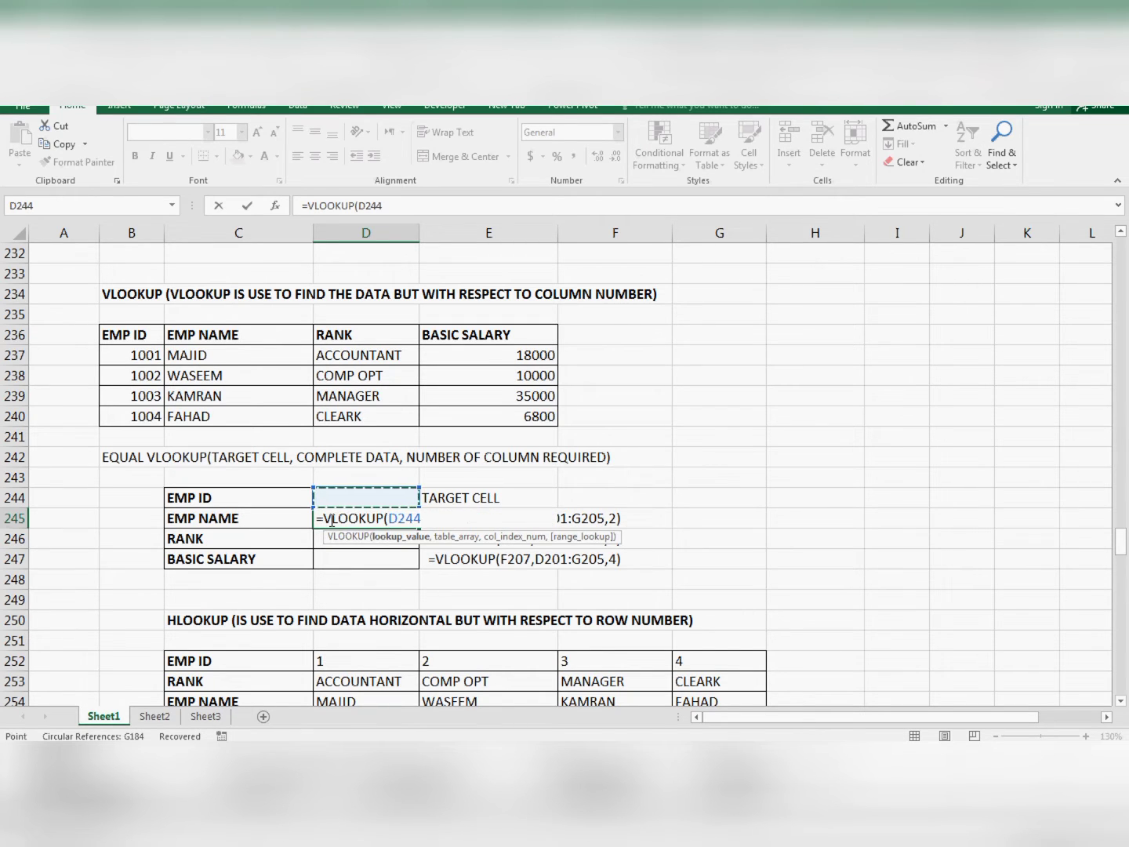
- Add the complete employee table B236:E240 as the table array of the EMP NAME formula
text(,)
key(Up)
key(Left)
key(Left)
key(Up)
key(Up)
key(Up)
key(Up)
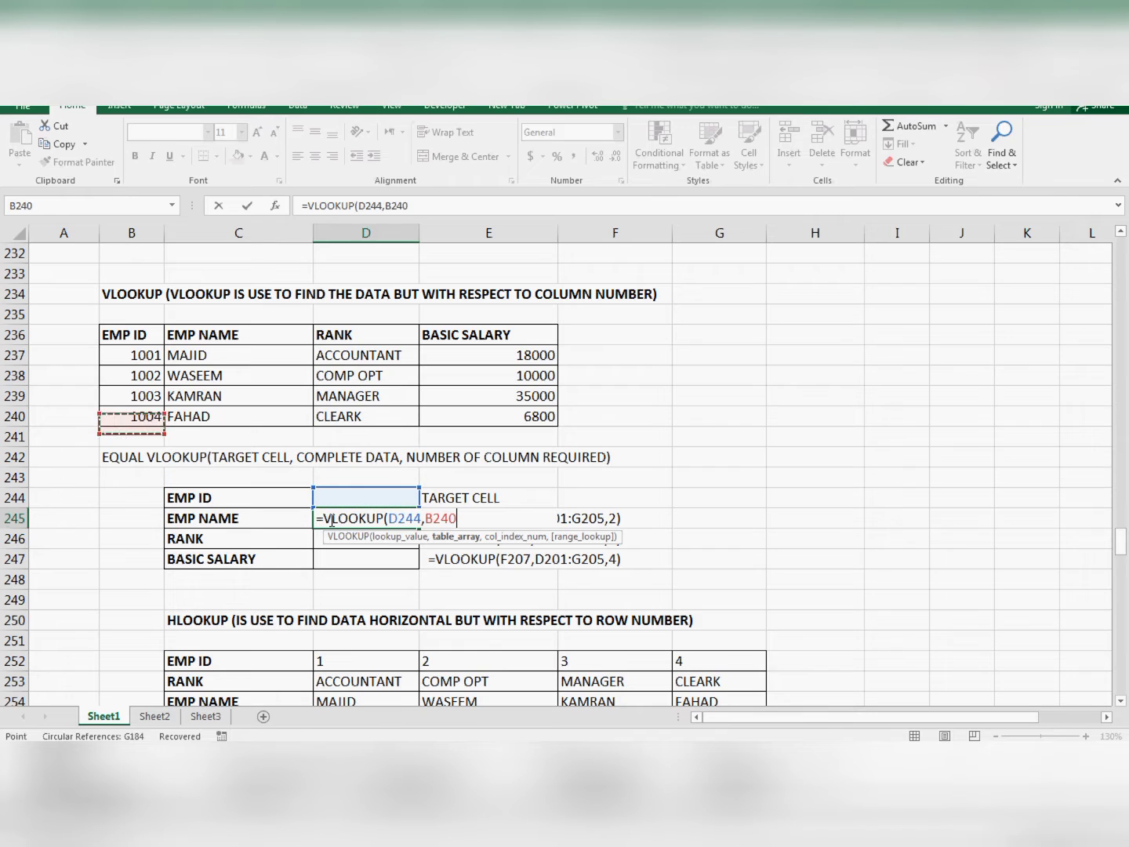
key(shift+Up)
key(shift+Up)
key(shift+Up)
key(shift+Up)
key(shift+Right)
key(shift+Right)
key(shift+Right)
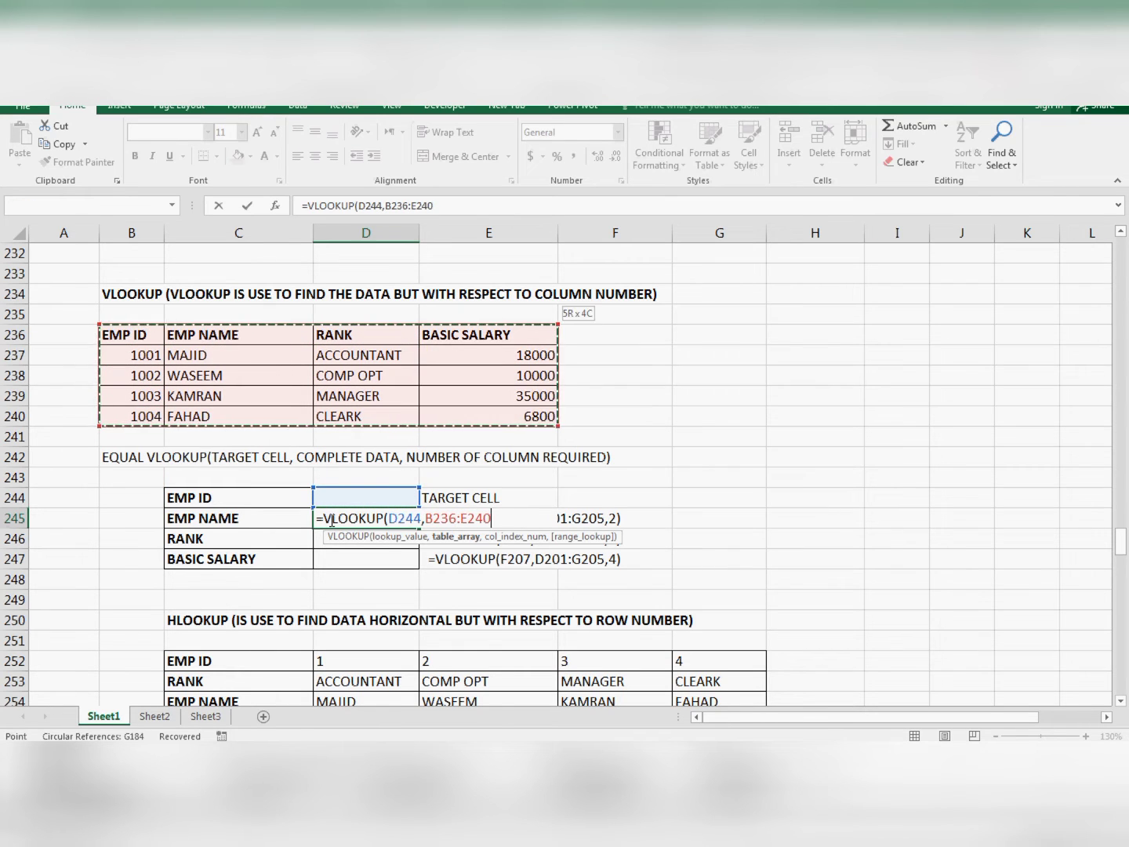
- Complete the EMP NAME formula with column index 2 and enter it in D245
text(,)
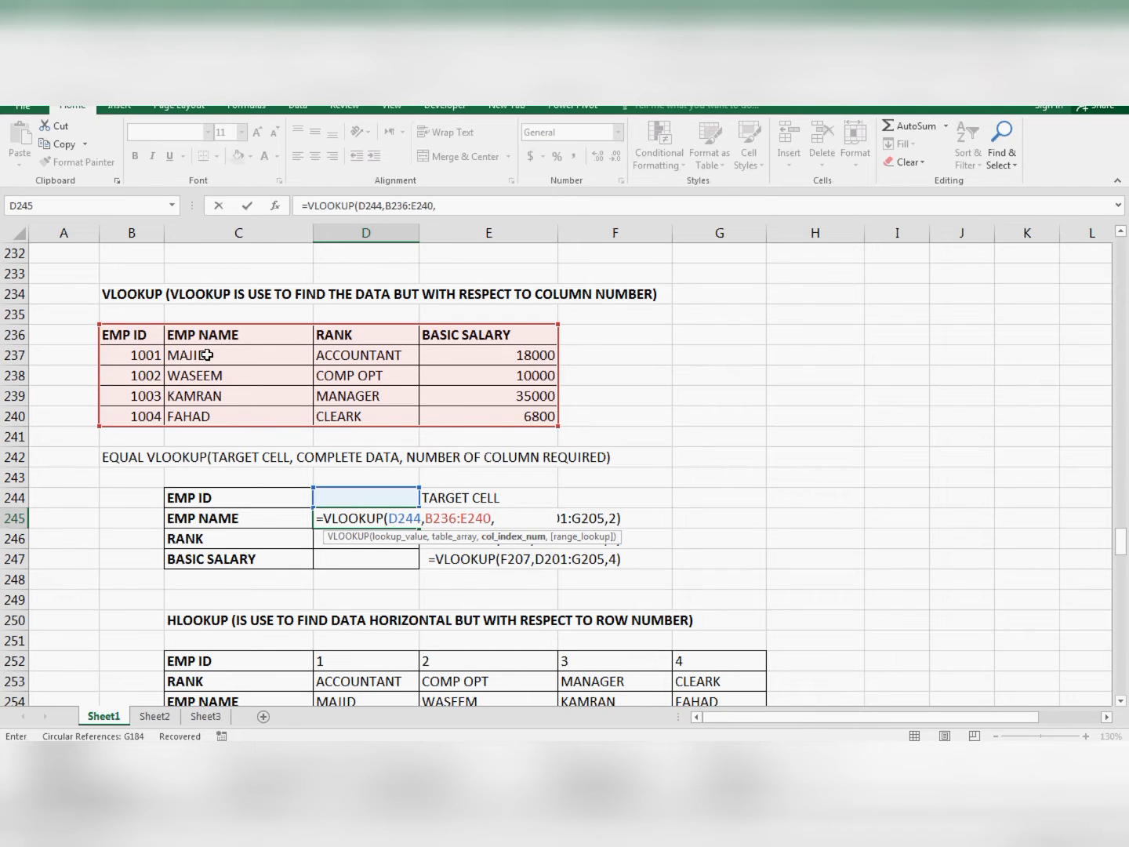
text(2))
key(ctrl+Return)
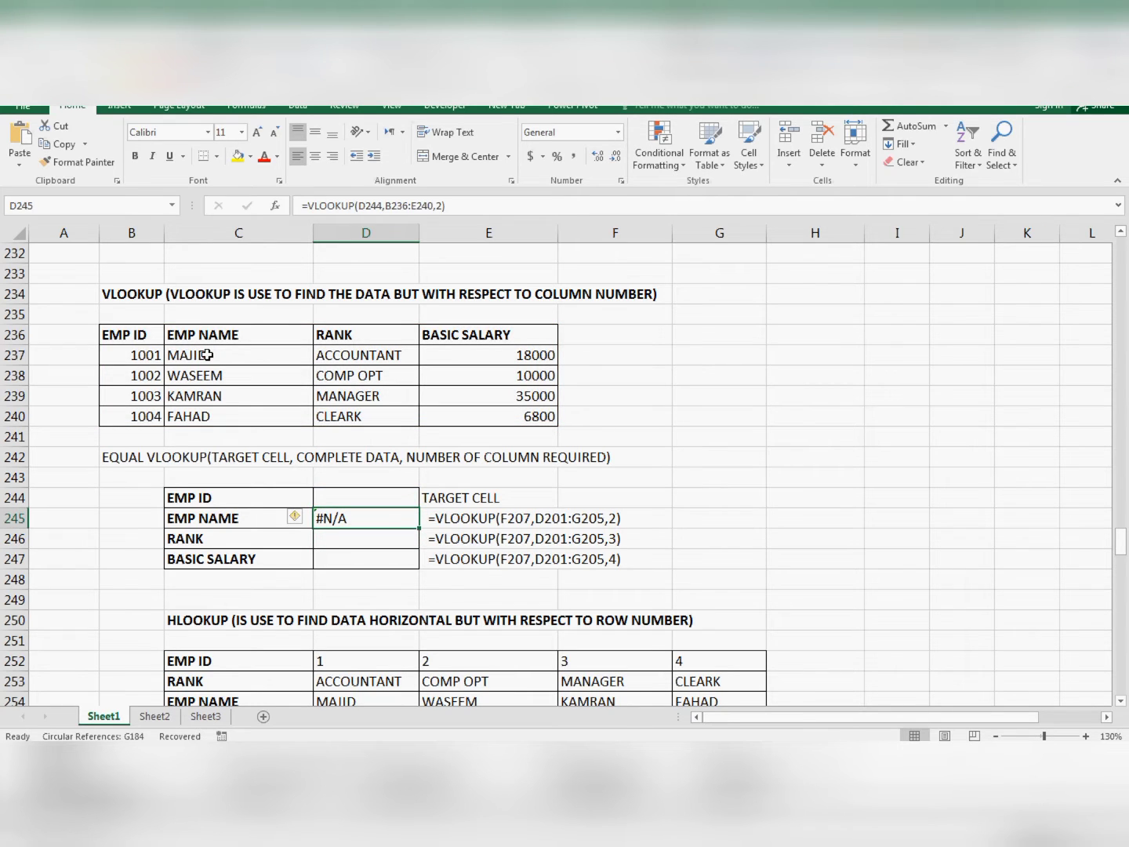
- Set the EMP ID in D244 to 1001 to test the EMP NAME formula
key(Up)
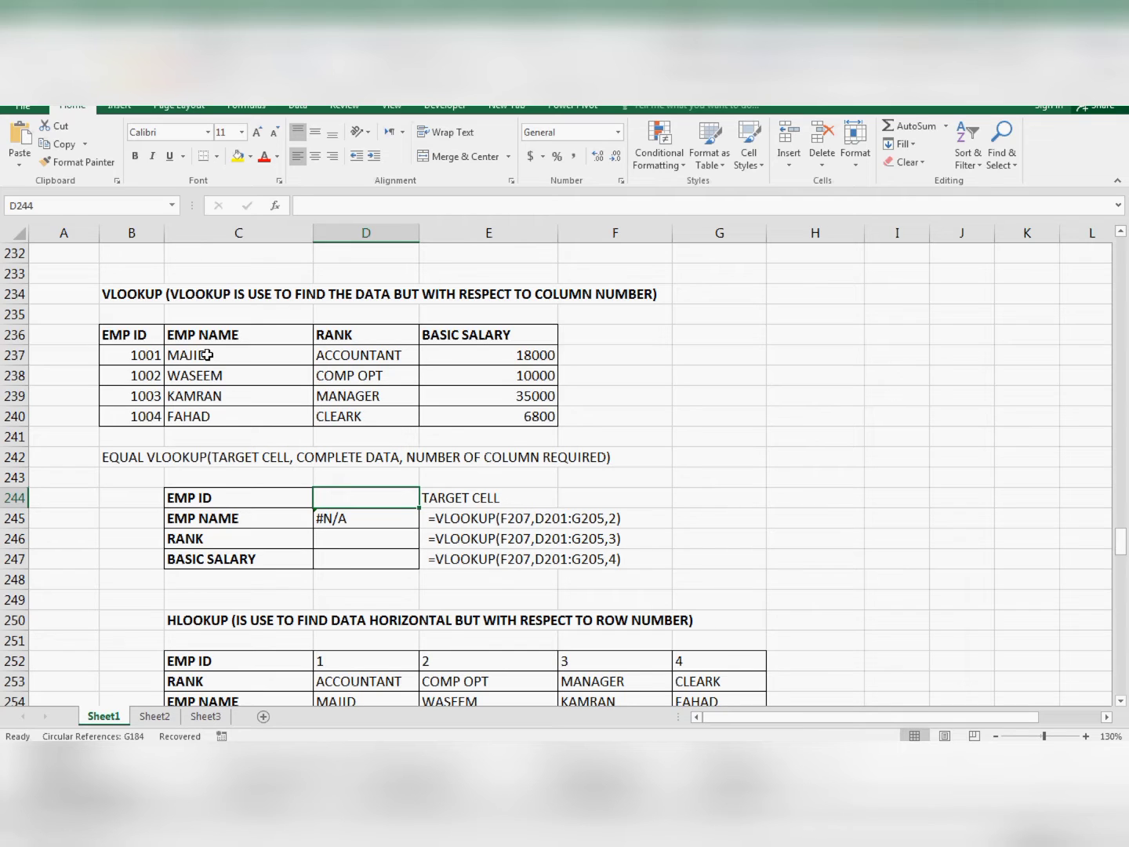
text(1001)
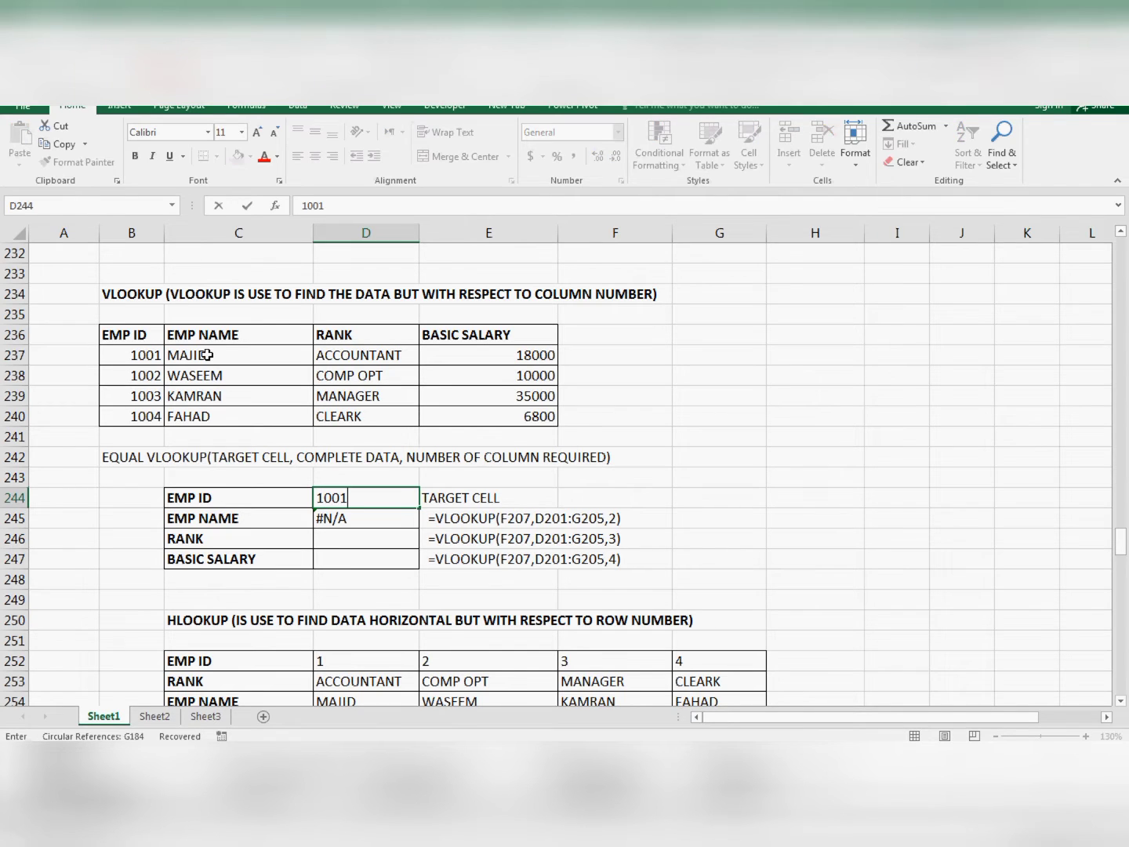
key(Return)
key(Up)
key(Down)
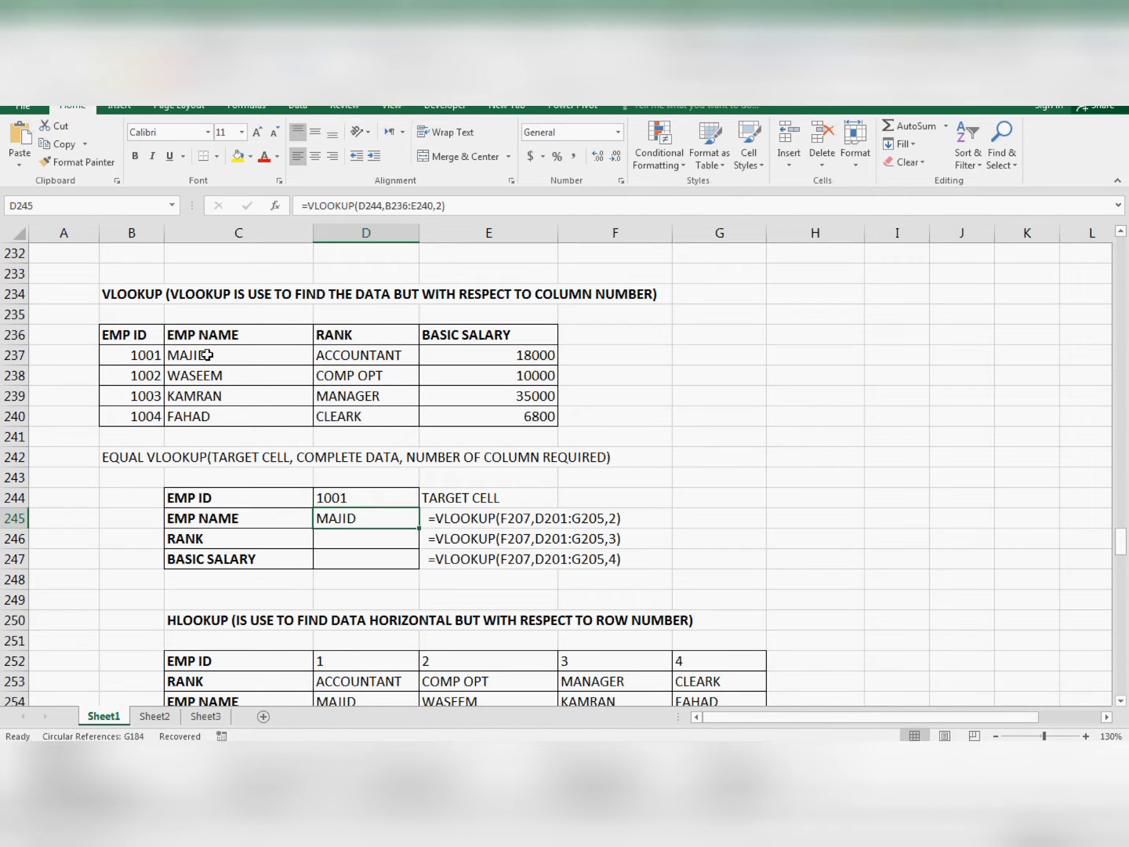
- Start a VLOOKUP formula in D246 beside RANK, using cell D244 as the lookup value
key(Down)
text(=)
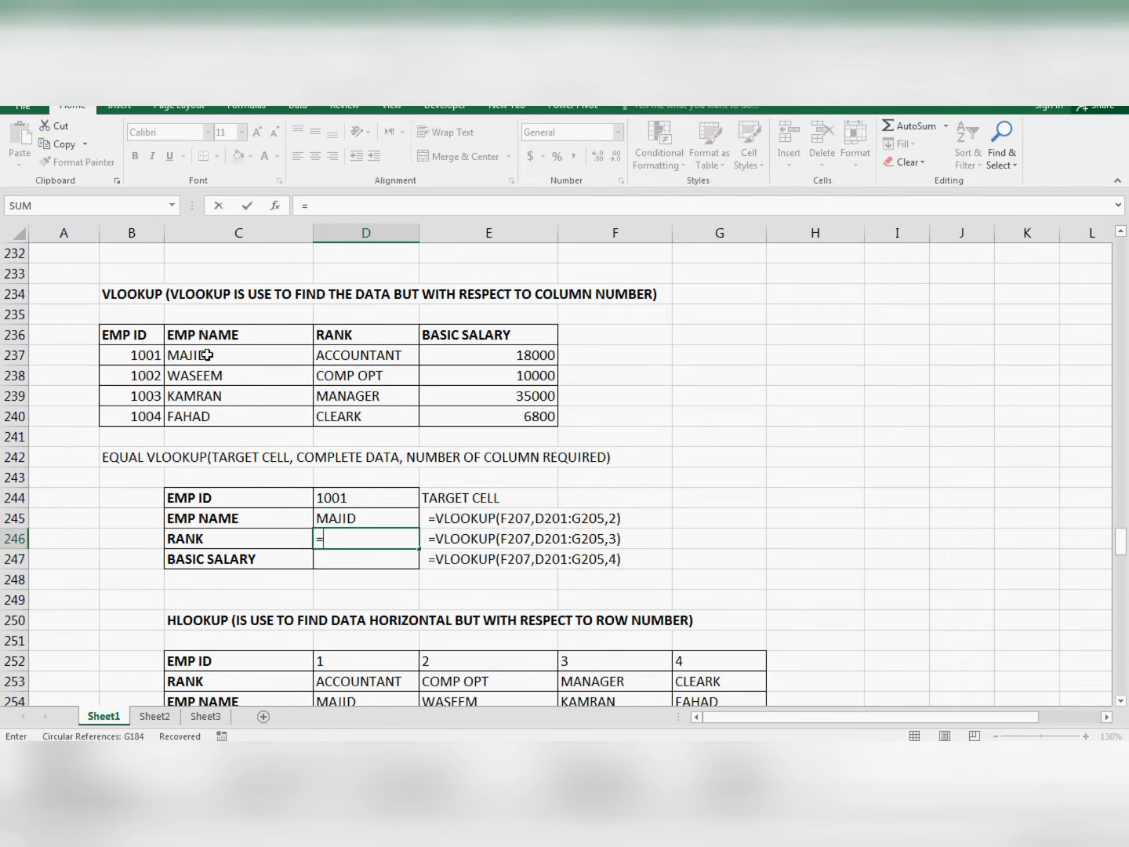
text(VLOOKUP()
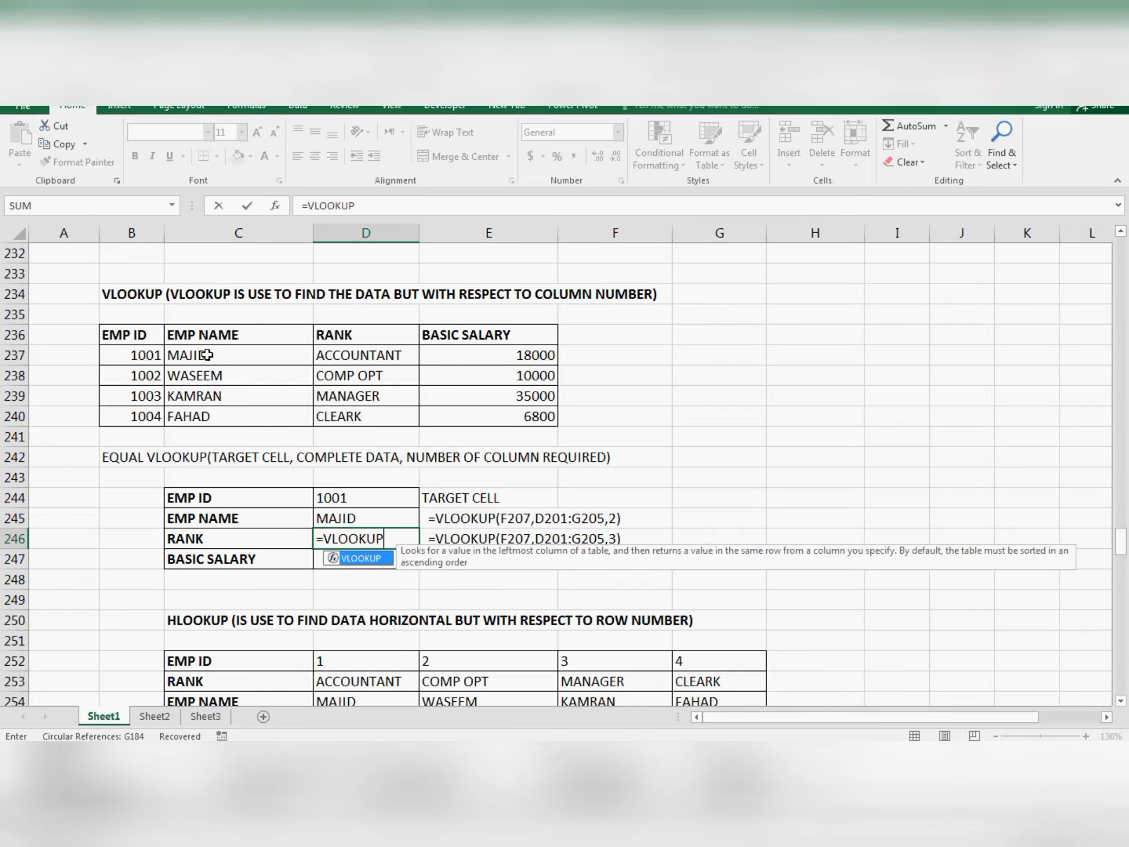
key(Up)
key(Up)
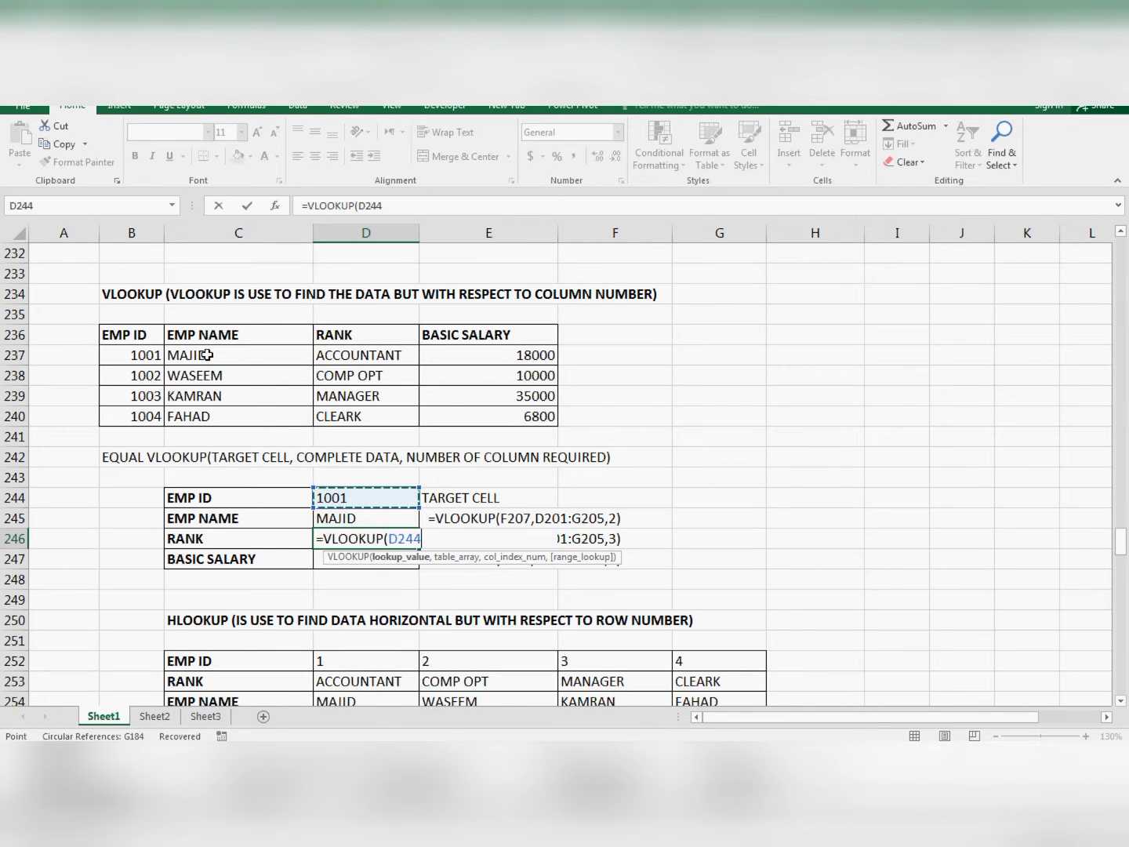
- Add the complete employee table B236:E240 as the table array of the RANK formula
text(,)
key(Up)
key(Up)
key(Up)
key(Up)
key(Up)
key(Left)
key(Left)
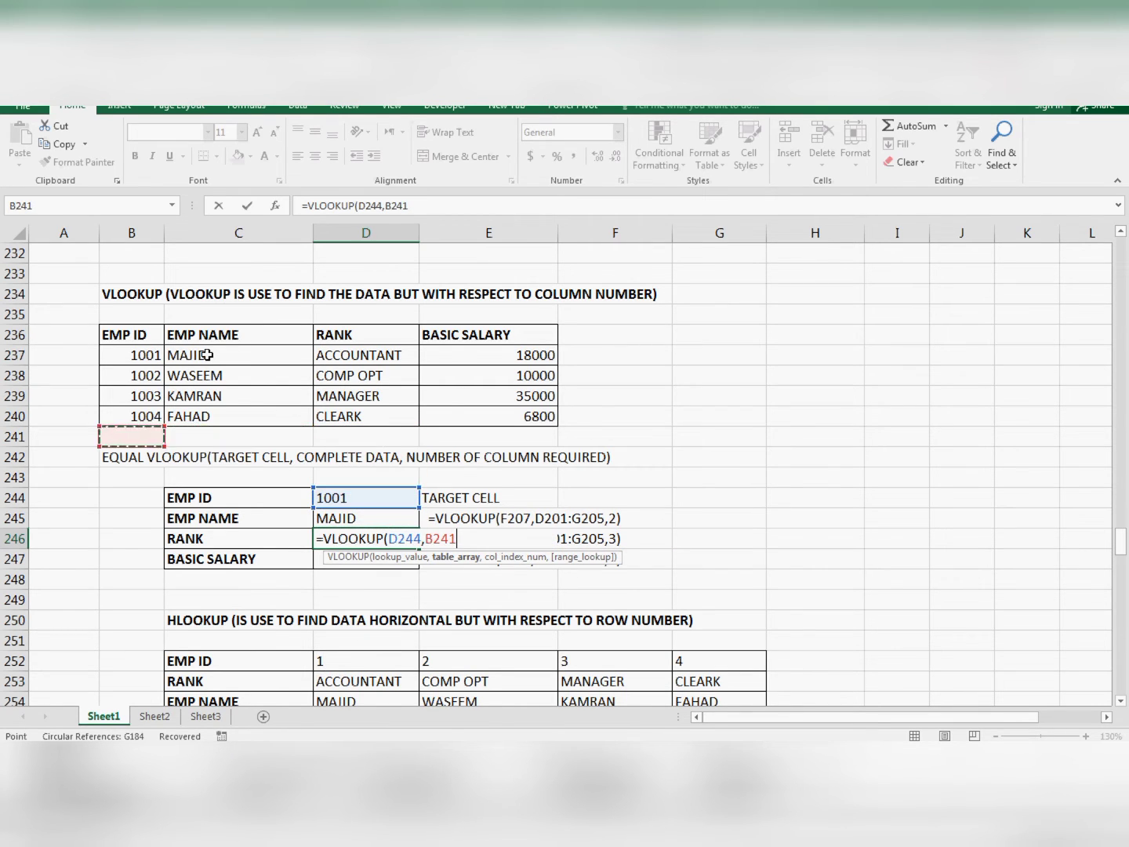
key(Up)
key(shift+Up)
key(shift+Up)
key(shift+Up)
key(shift+Up)
key(shift+Right)
key(shift+Right)
key(shift+Right)
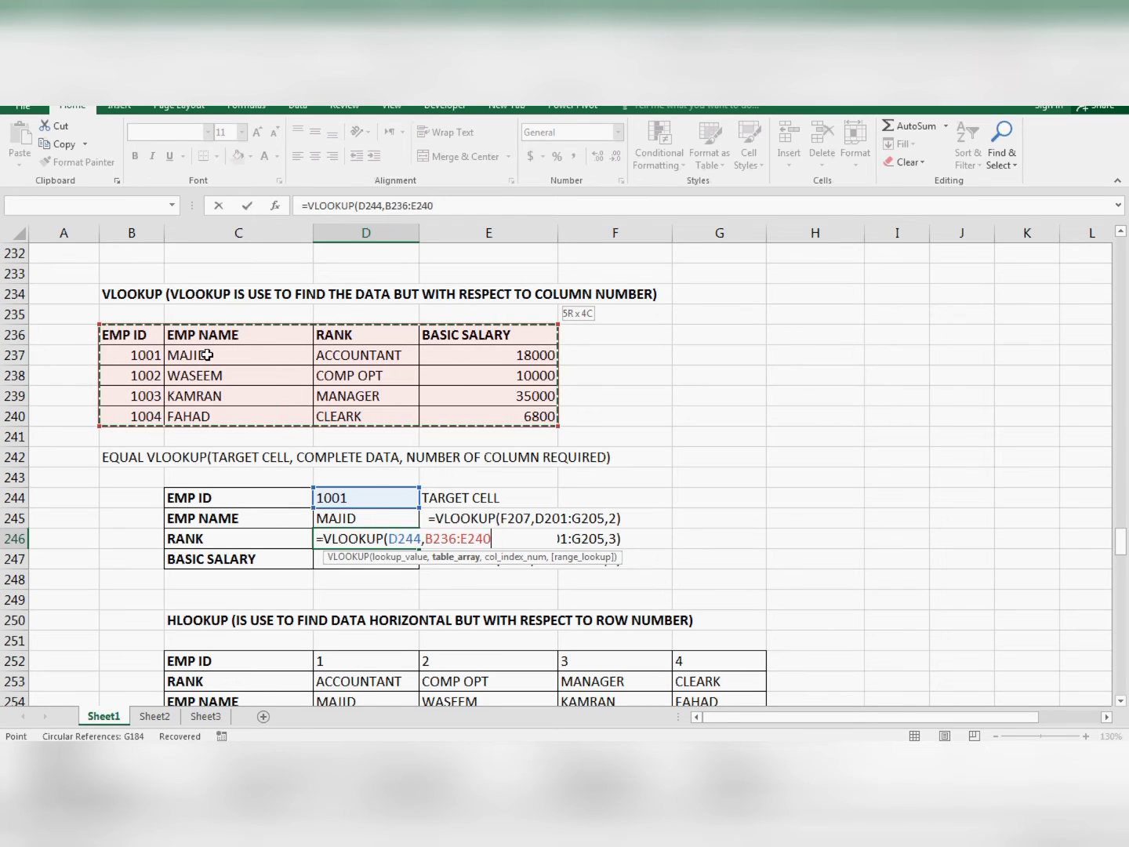
- Complete the RANK formula with column index 3 and enter it in D246
text(,)
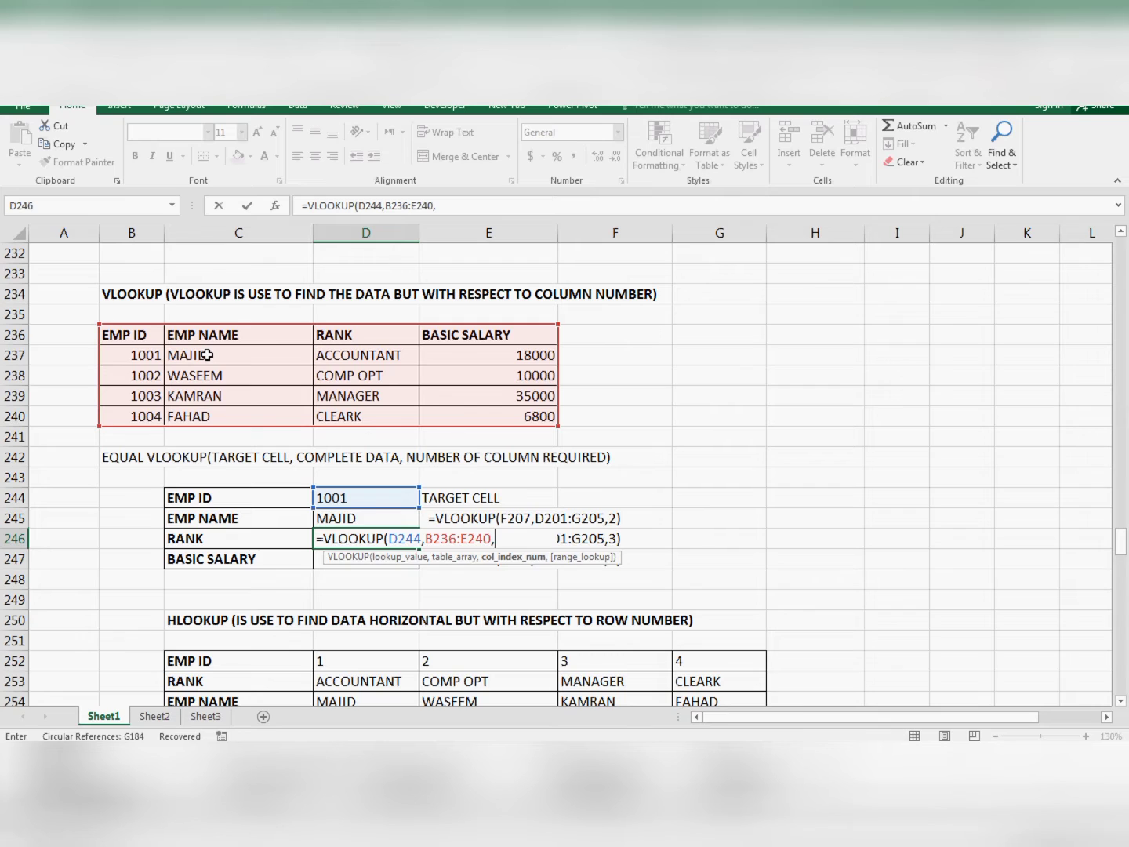
text(3))
key(Return)
- Start a VLOOKUP formula in D247 beside BASIC SALARY, using cell D244 as the lookup value
text(=)
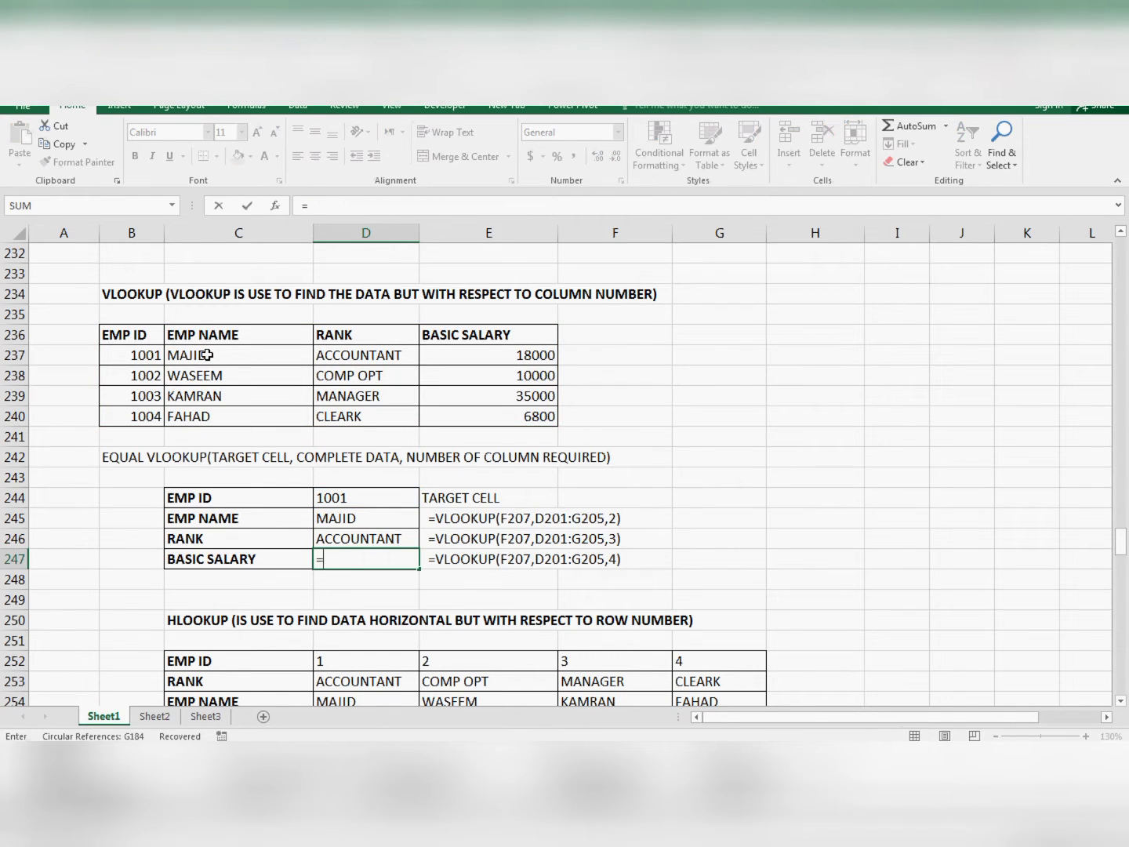
text(VL)
key(BackSpace)
text(VLO)
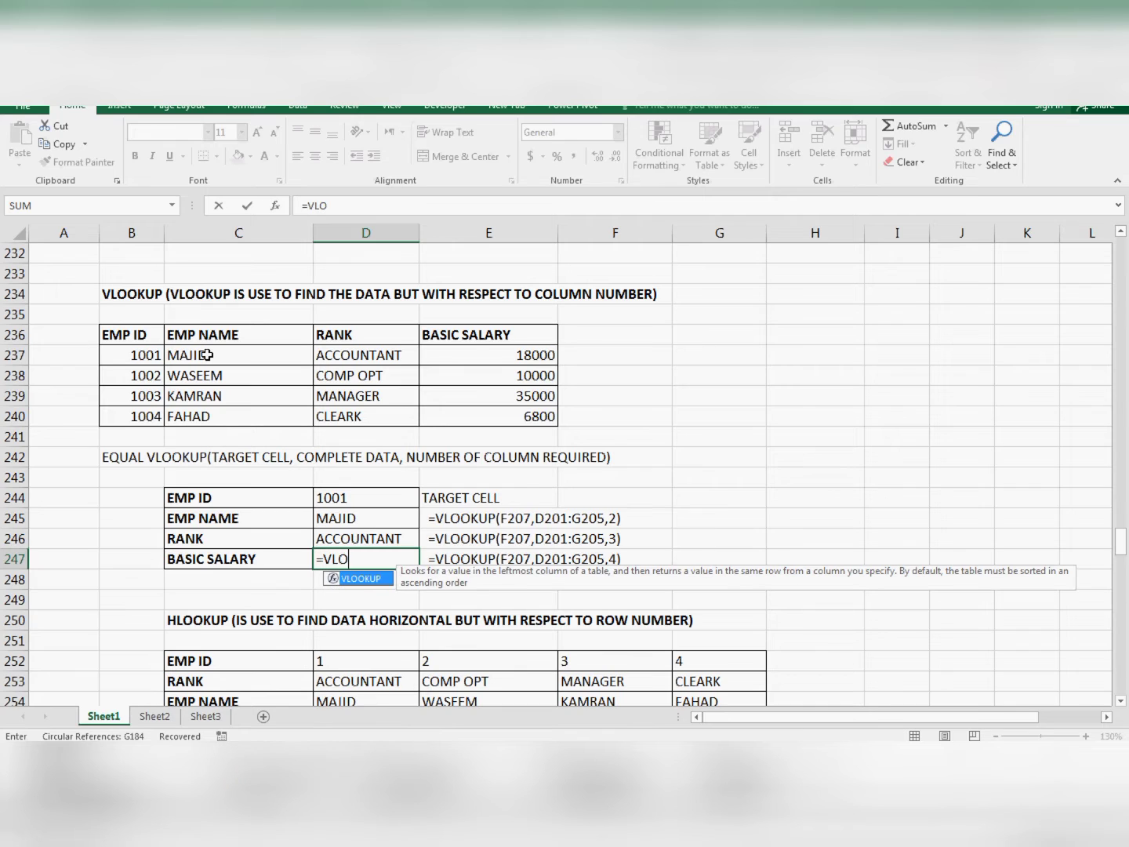
text(OKUP()
key(Up)
key(Up)
key(Up)
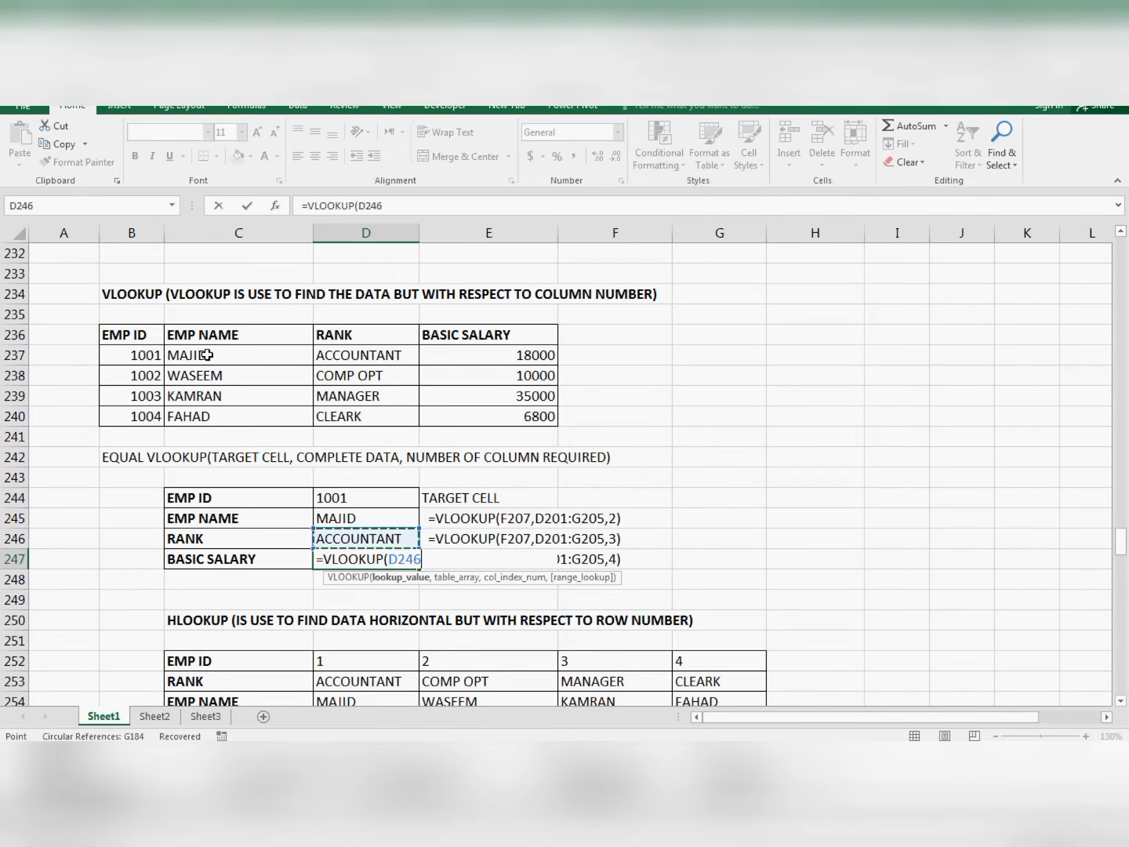
- Add the complete employee table B236:E240 as the table array of the BASIC SALARY formula
text(,)
key(Up)
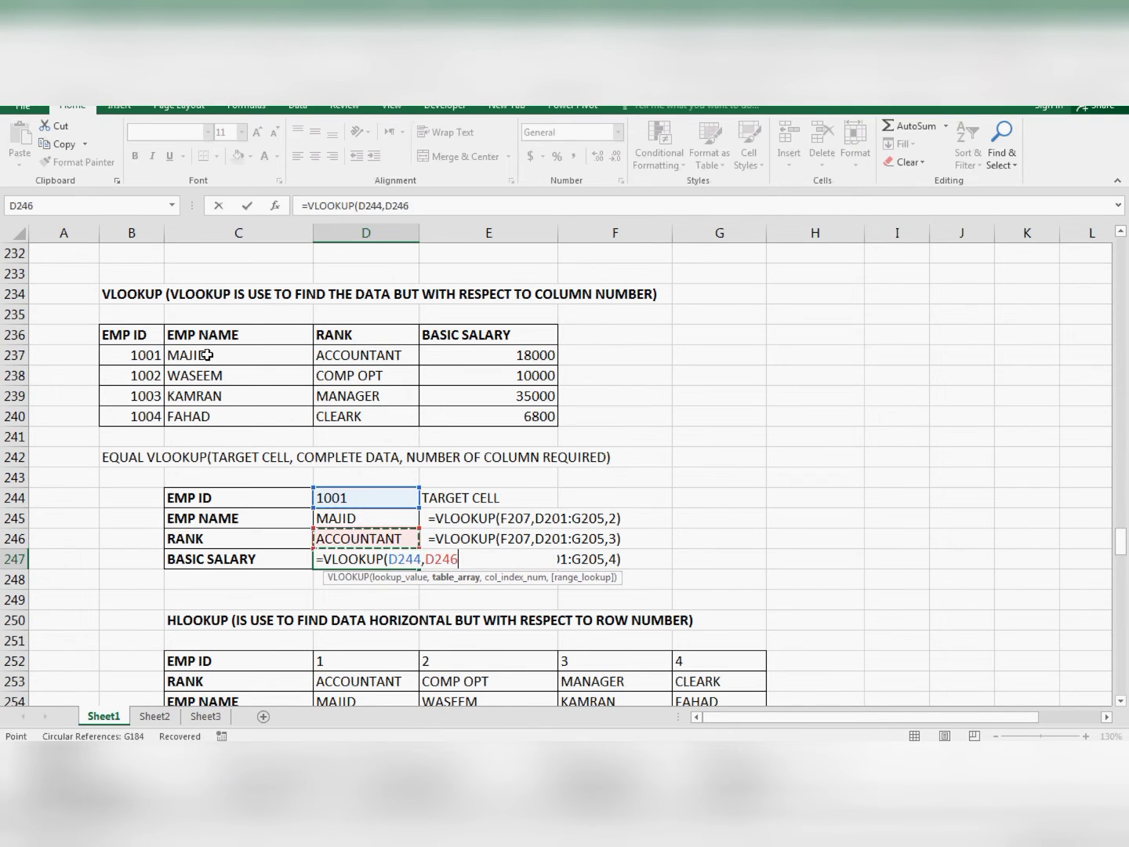
key(Left)
key(Left)
key(Left)
key(Up)
key(Up)
key(Up)
key(Up)
key(Up)
key(Right)
key(Up)
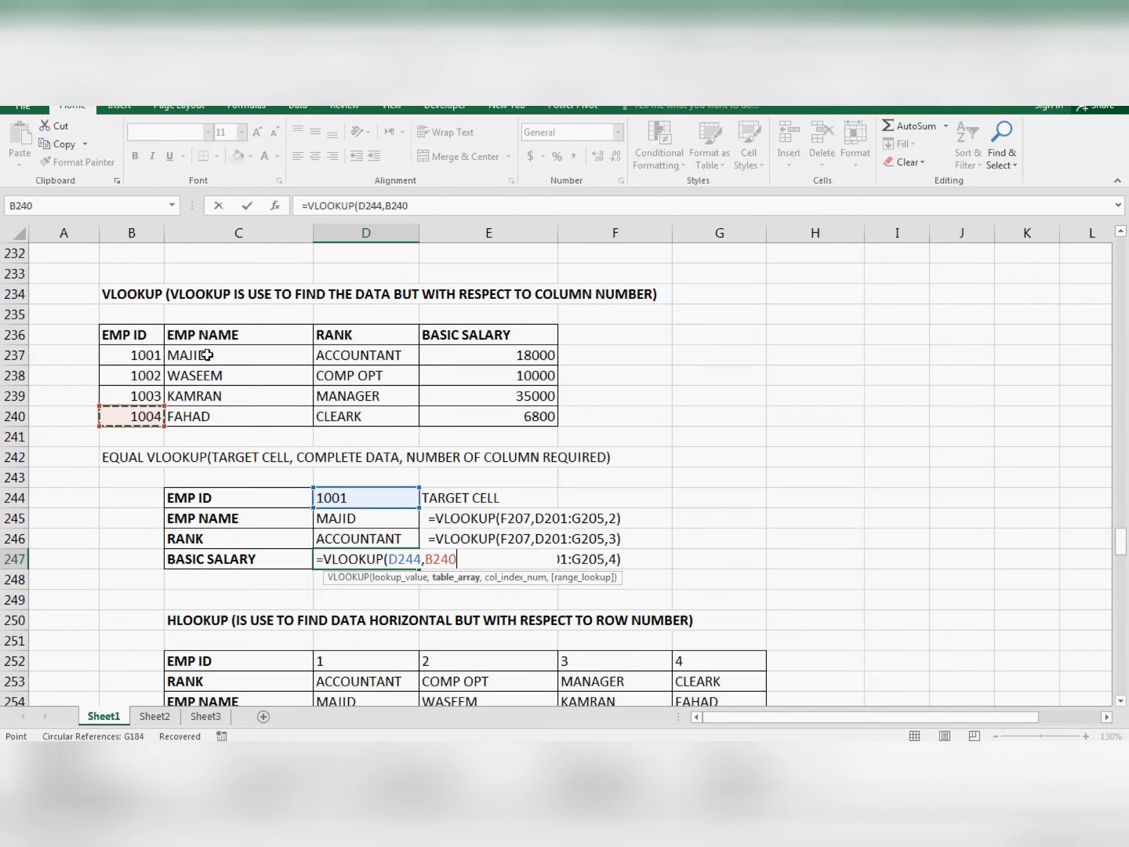
key(shift+Up)
key(shift+Up)
key(shift+Up)
key(shift+Up)
key(shift+Right)
key(shift+Right)
key(shift+Right)
key(shift+Right)
key(shift+Left)
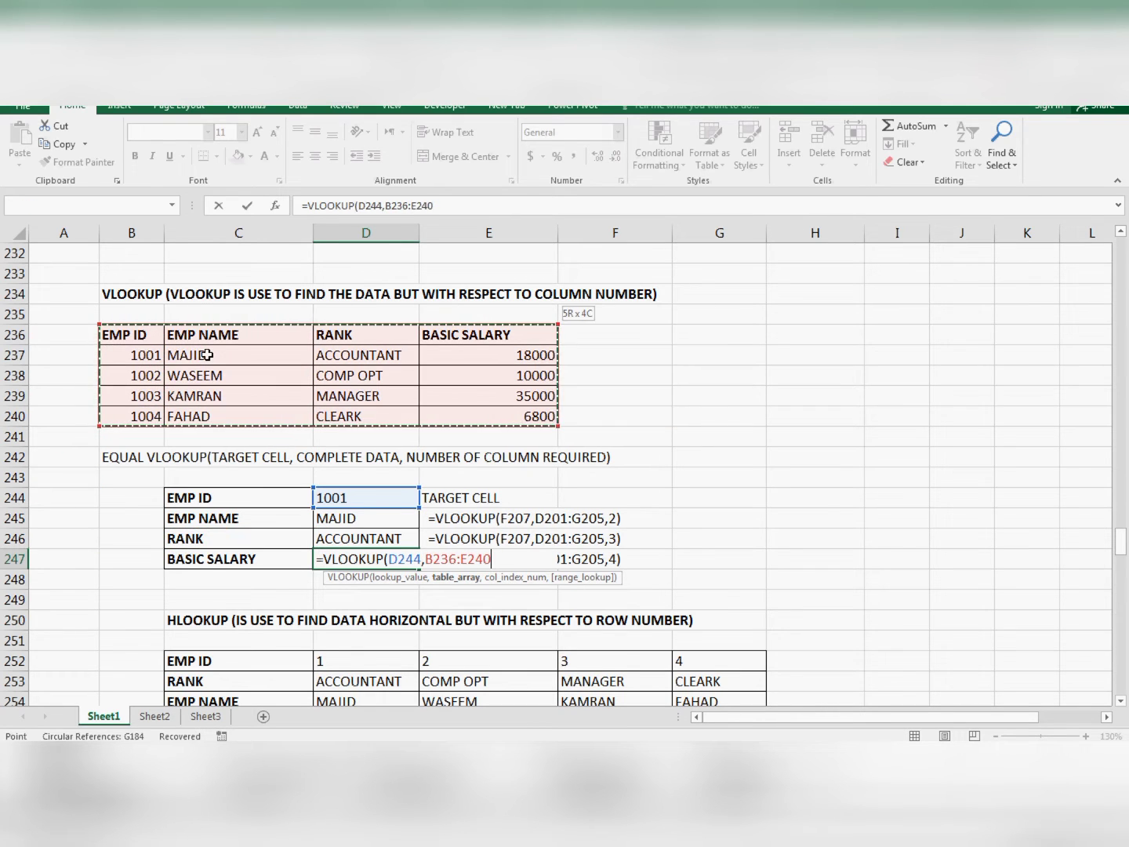
- Complete the BASIC SALARY formula with column index 4 and enter it in D247
text(,)
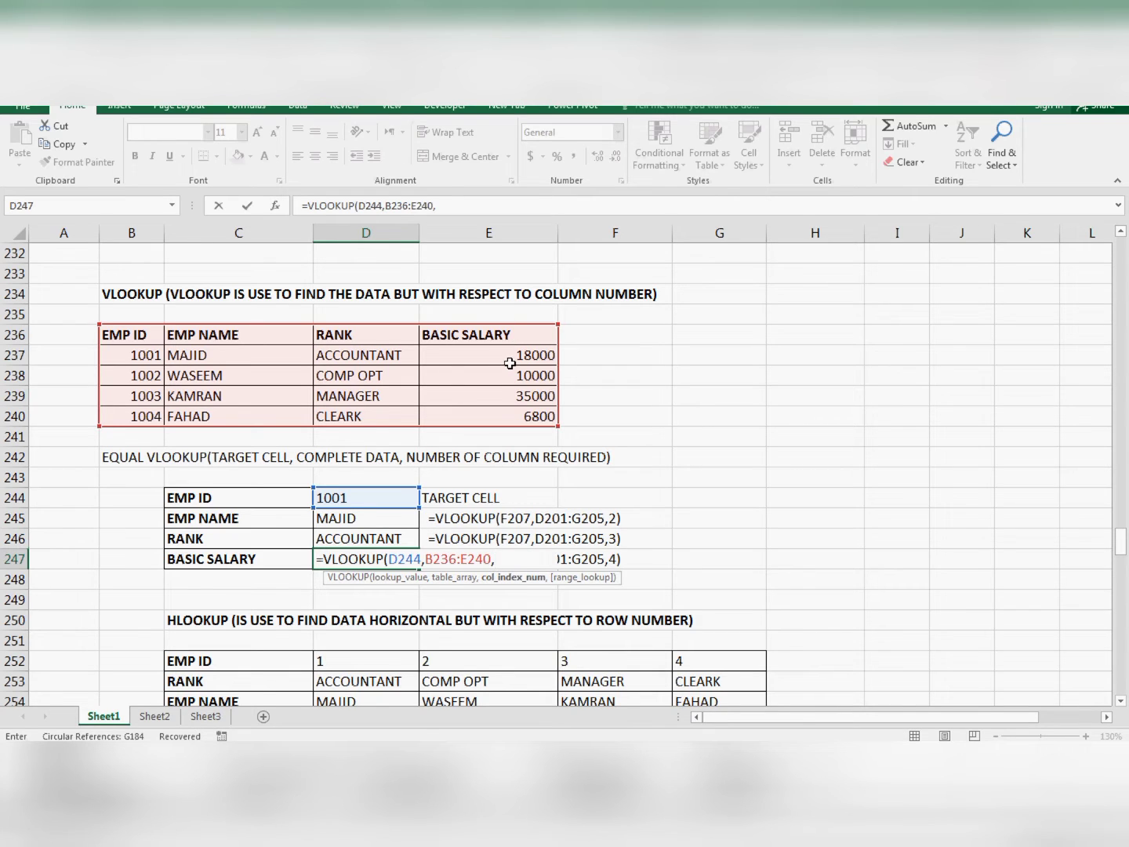
text(4)
key(Return)
- Change the EMP ID in D244 to 1004 and check the name, rank and salary formulas
key(Up)
key(Up)
key(Up)
key(Up)
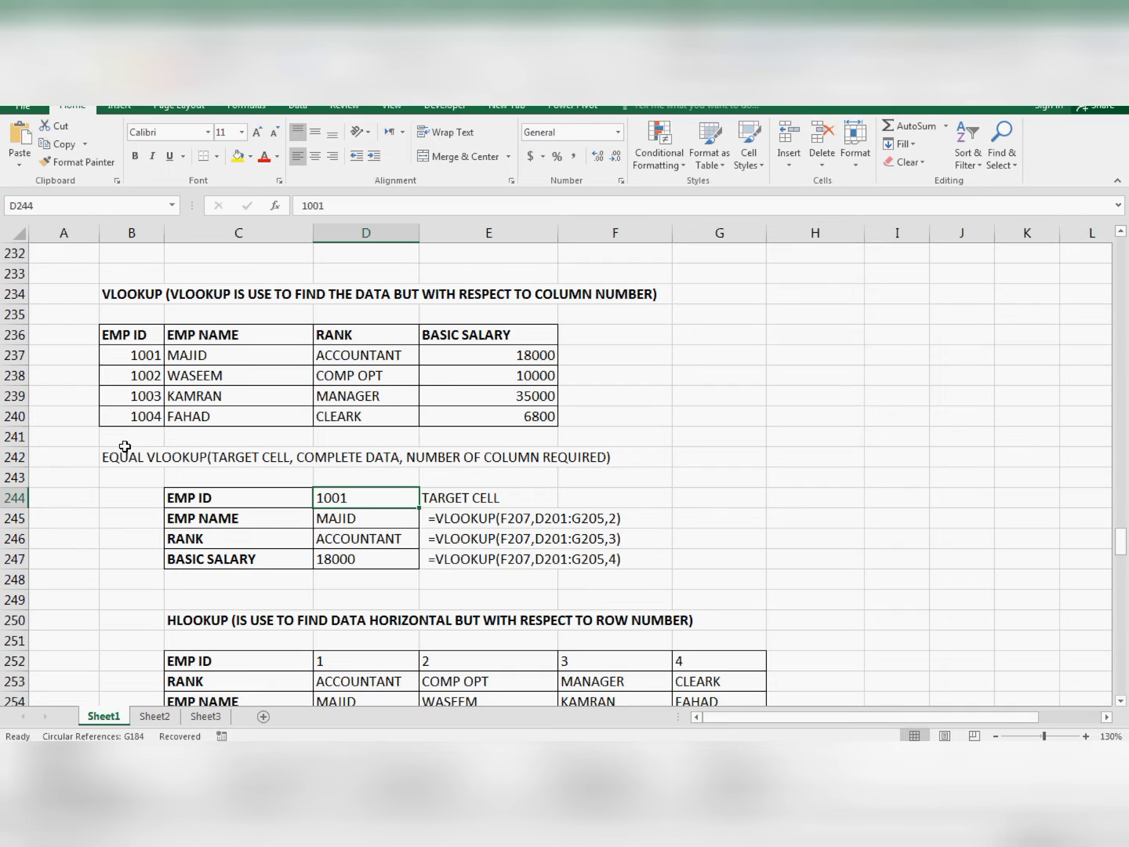
text(100)
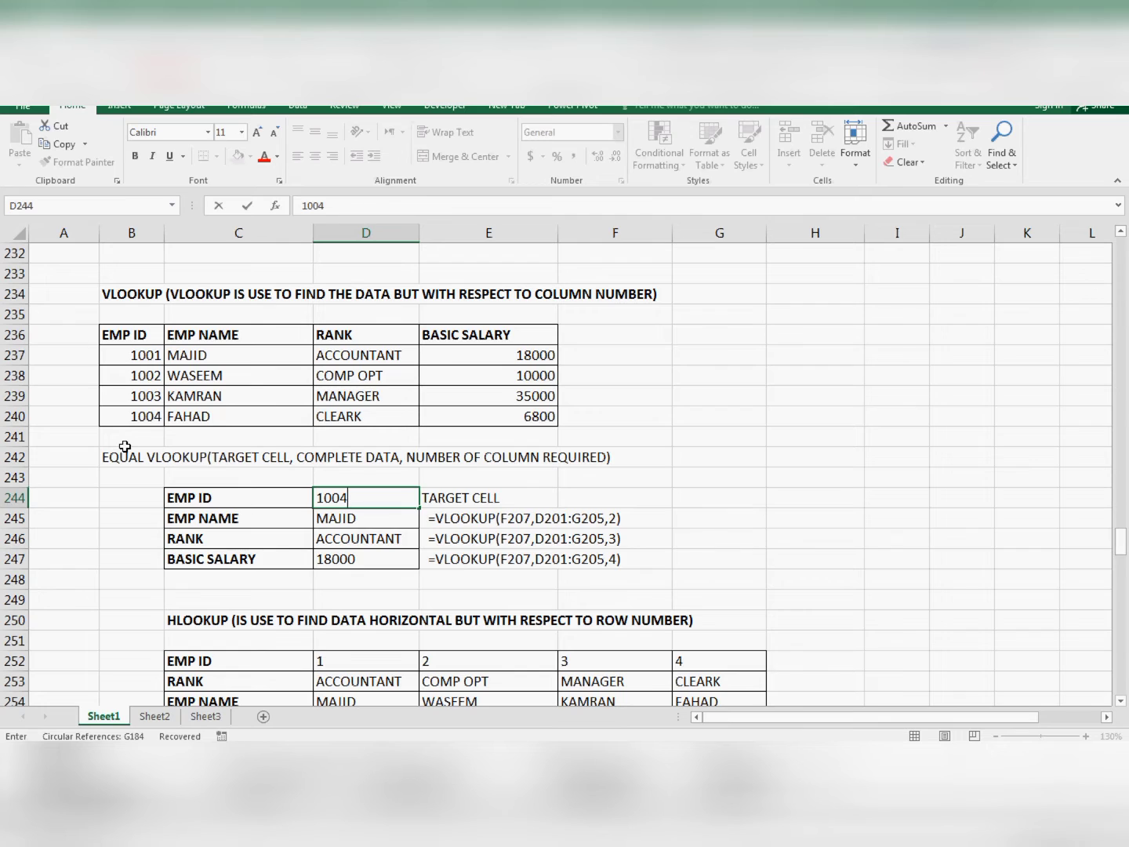
text(4)
key(Return)
key(Up)
key(Down)
key(Down)
key(Down)
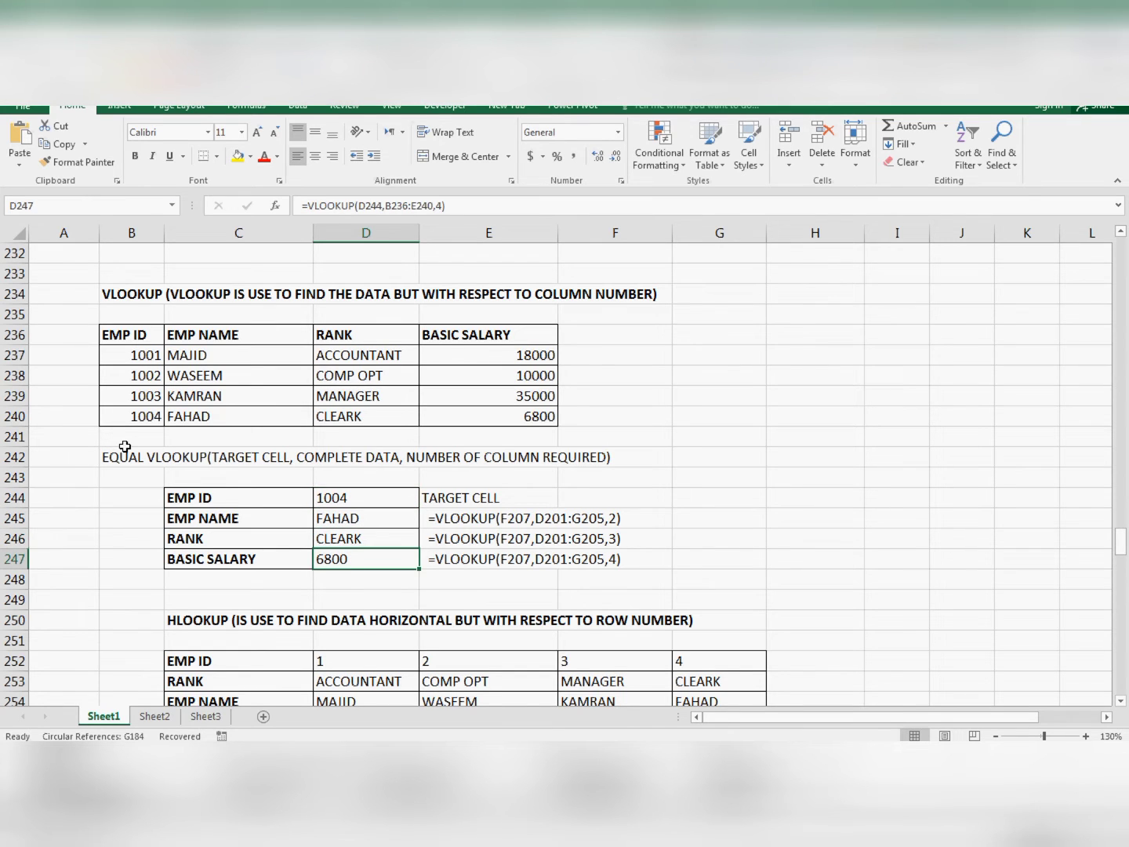
scroll(246, 437, down, 3)
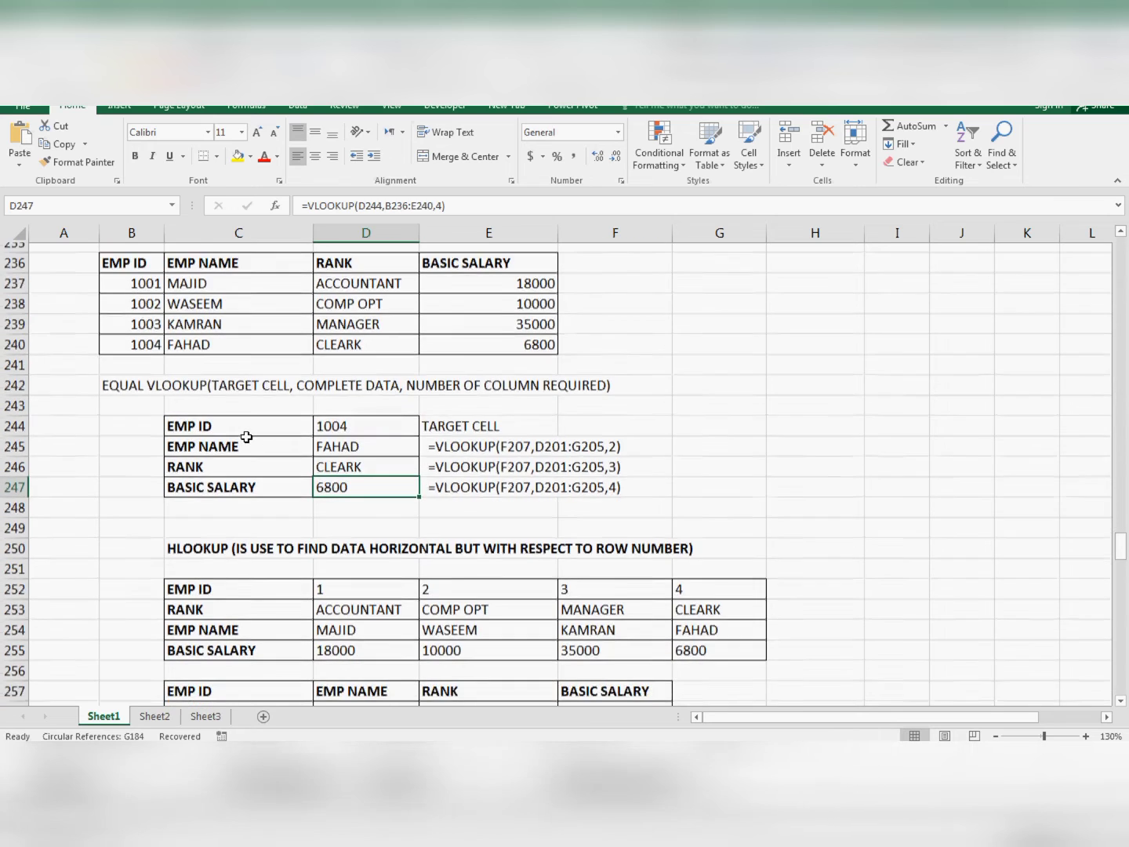
scroll(247, 436, up, 2)
scroll(246, 436, up, 1)
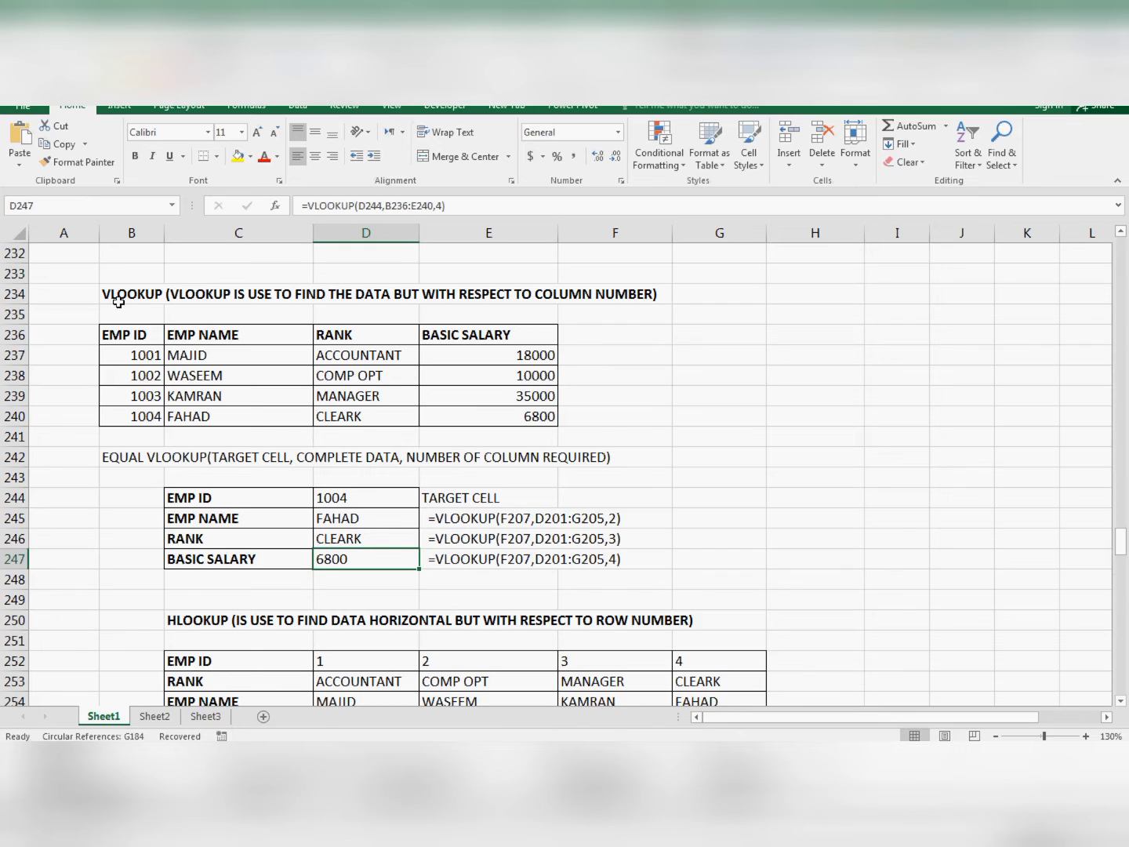
- Compare the vertical employee table B236:E240 used for VLOOKUP with the horizontal table C252:G255 in the HLOOKUP section
drag(320, 336, 326, 406)
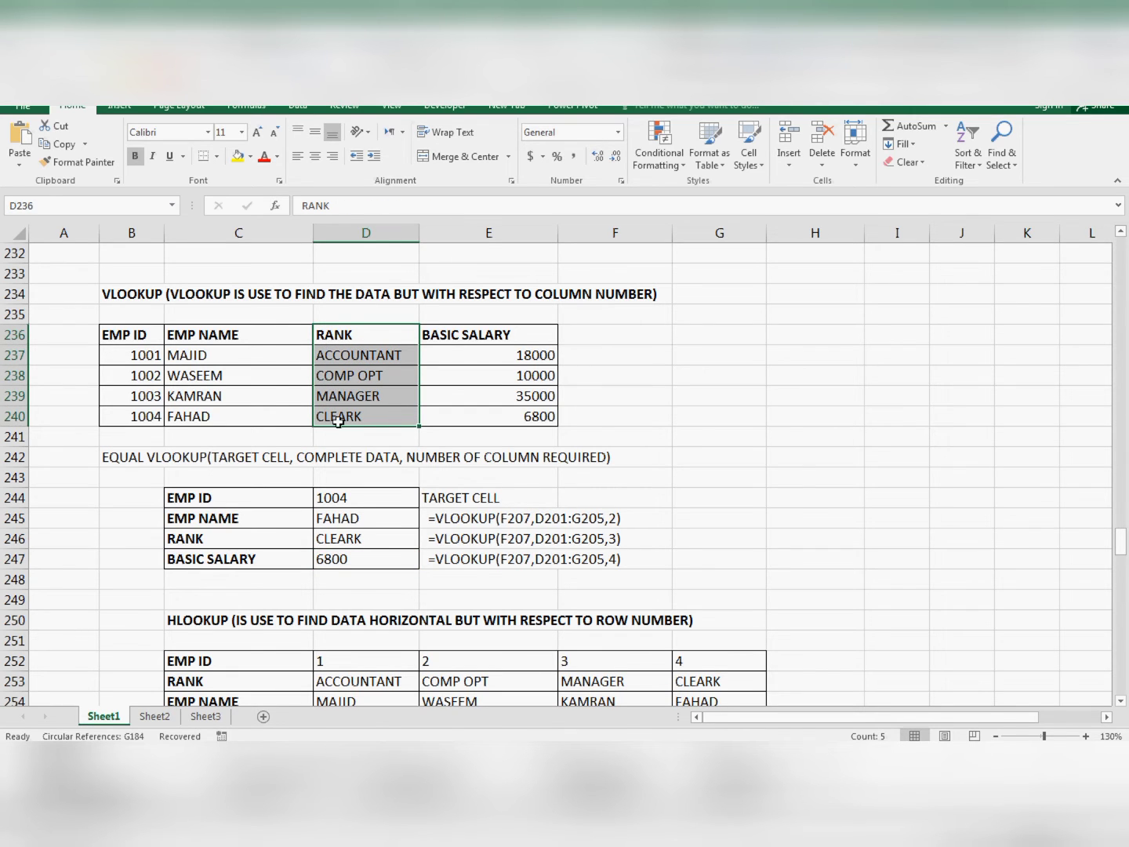
scroll(335, 440, down, 3)
click(173, 442)
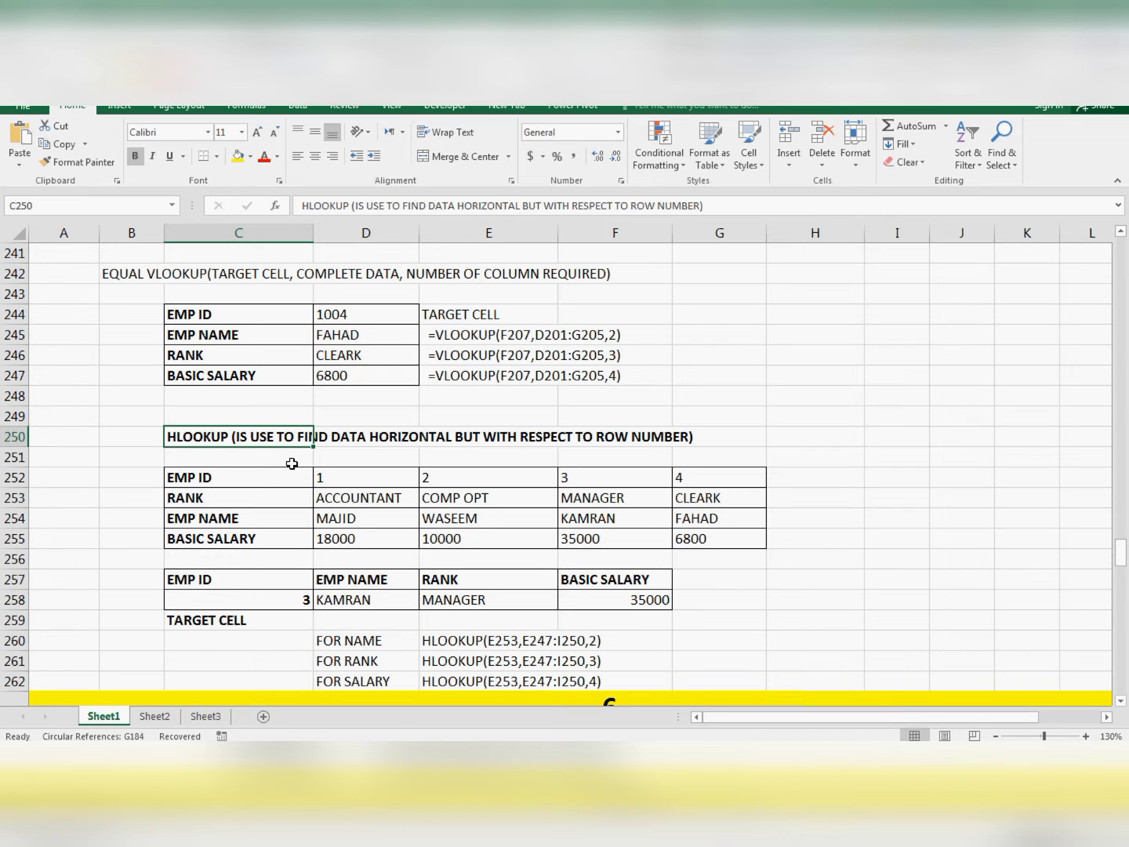
click(203, 480)
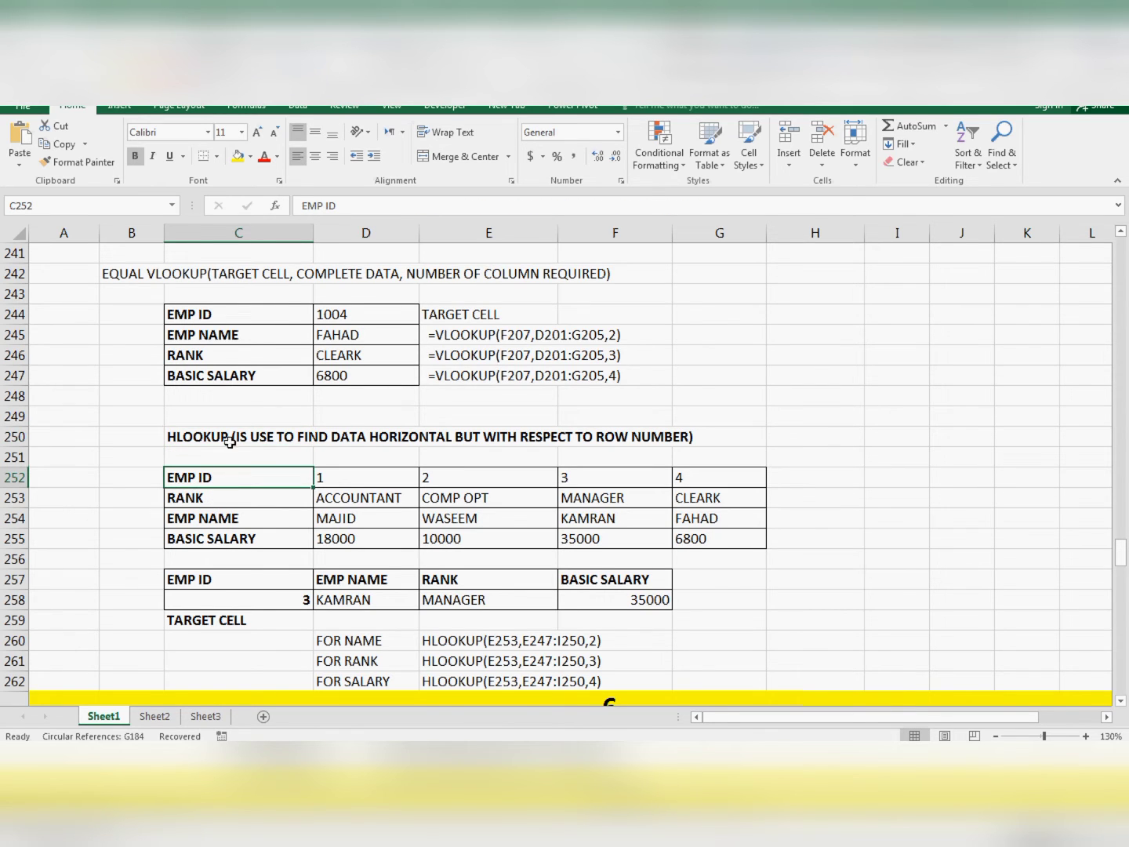
scroll(236, 402, up, 3)
drag(116, 334, 502, 416)
drag(202, 333, 496, 339)
scroll(496, 366, down, 4)
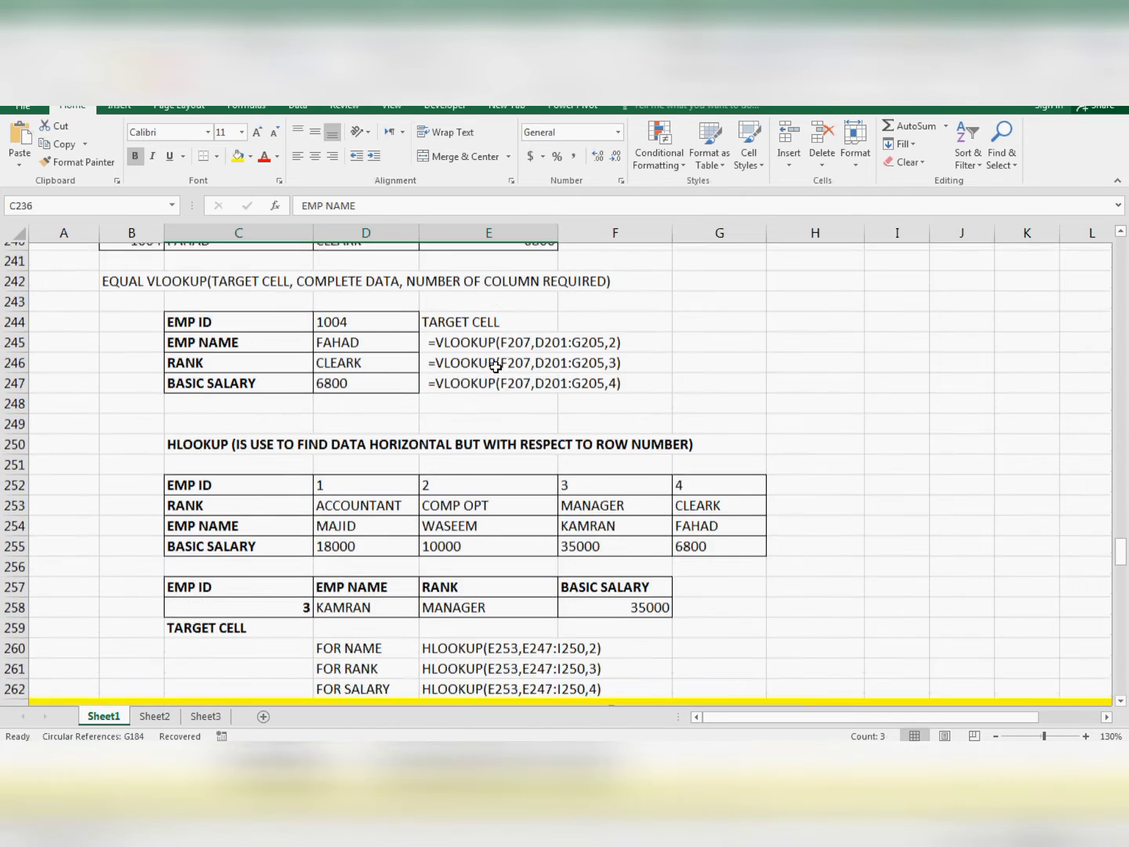
drag(196, 418, 194, 481)
drag(245, 415, 675, 418)
click(441, 477)
- Clear C258:F258 and start an HLOOKUP formula in D258 under EMP NAME, using cell C258 as the lookup value
drag(306, 538, 585, 533)
key(Delete)
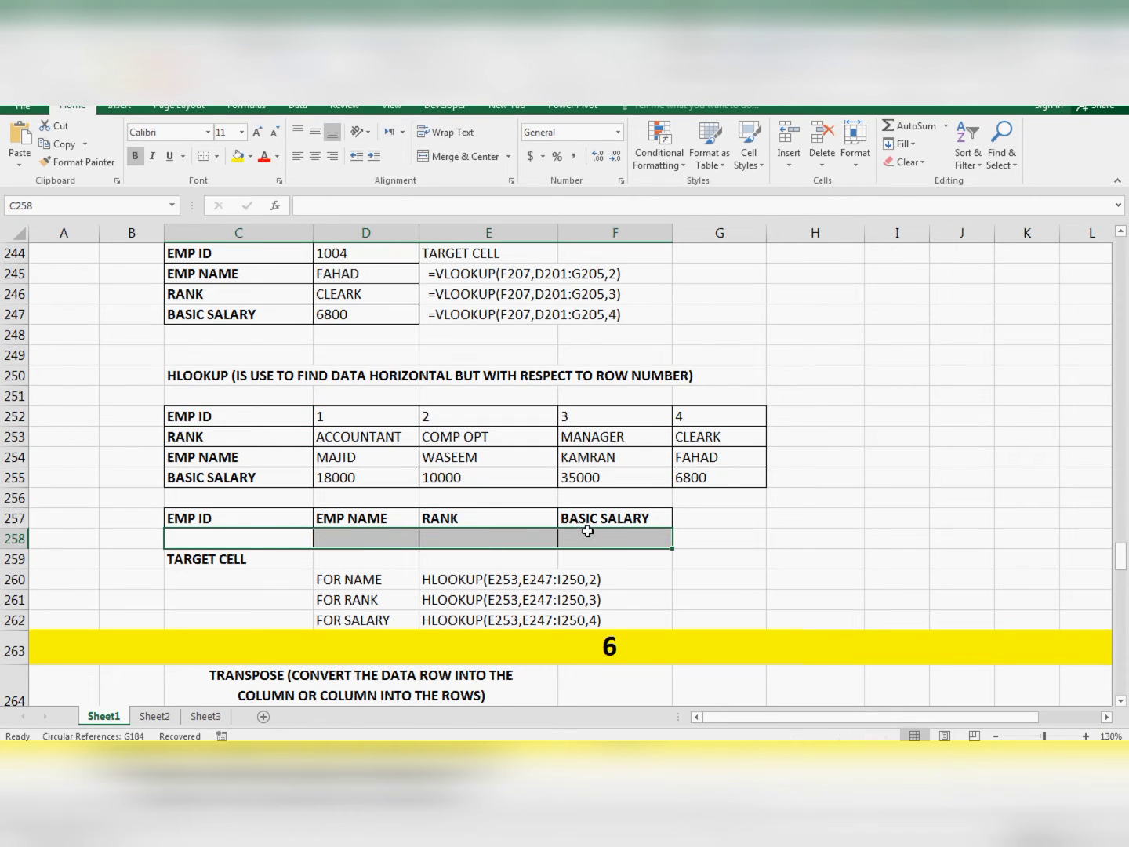
click(378, 542)
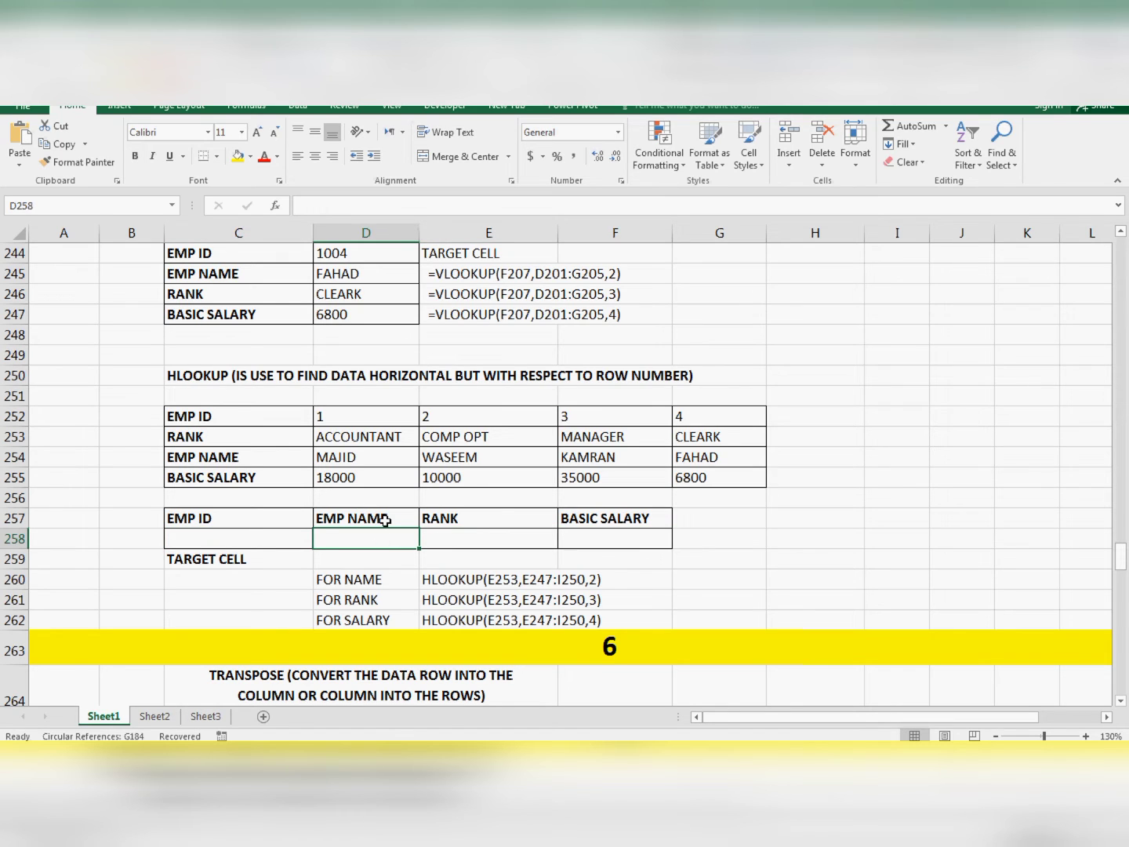
text(=HLOOKUP()
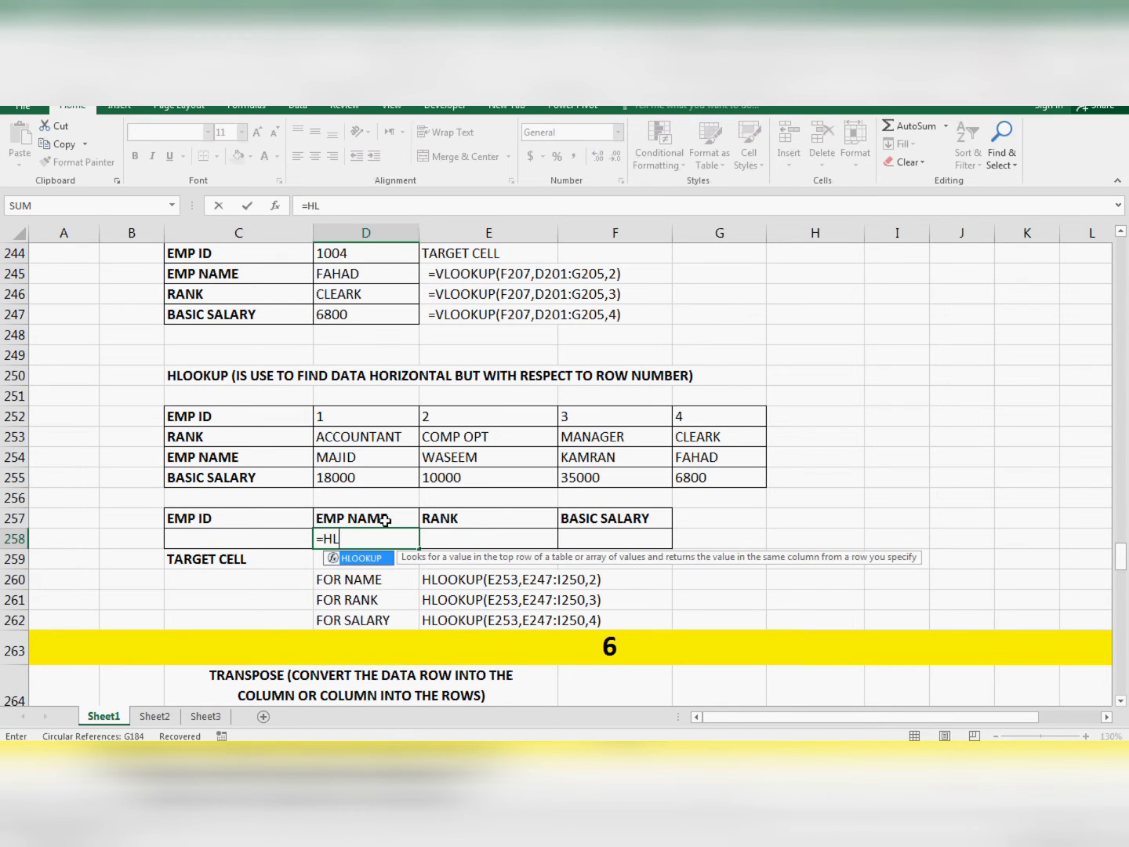
key(Left)
key(Left)
key(Down)
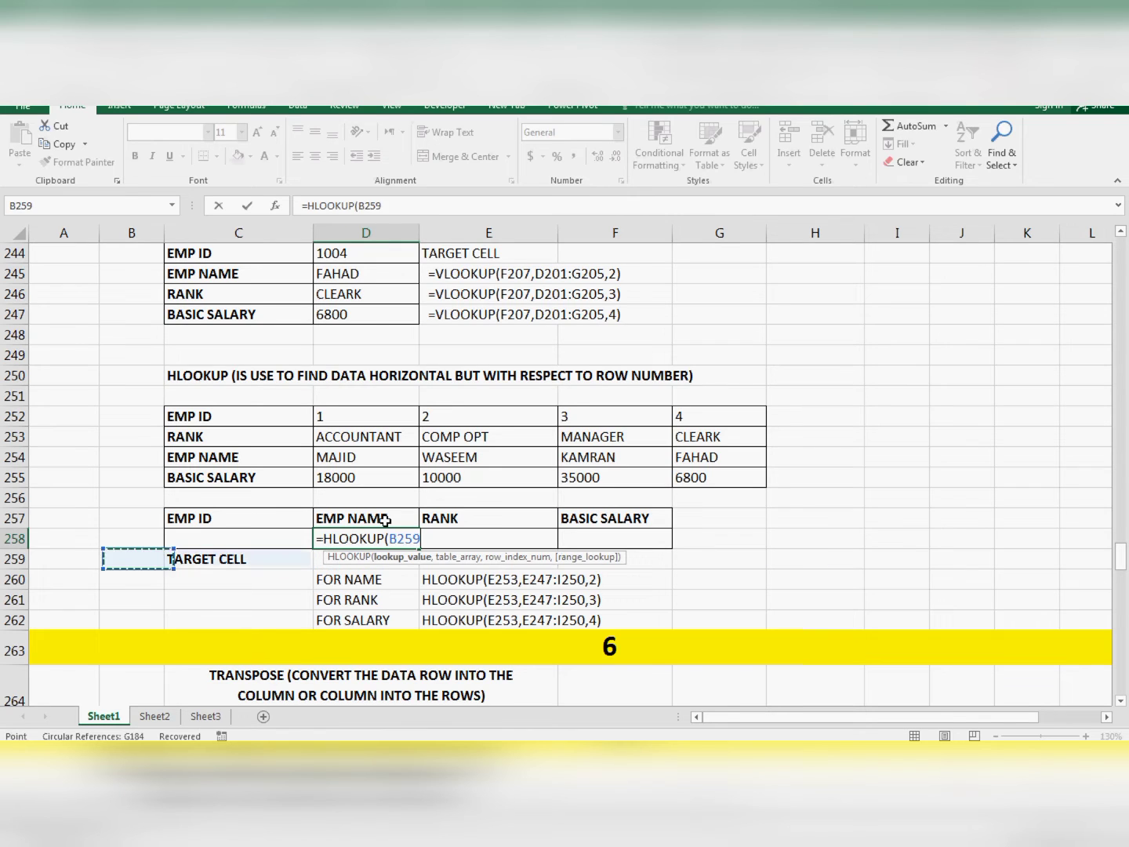
key(Up)
key(Right)
text(,)
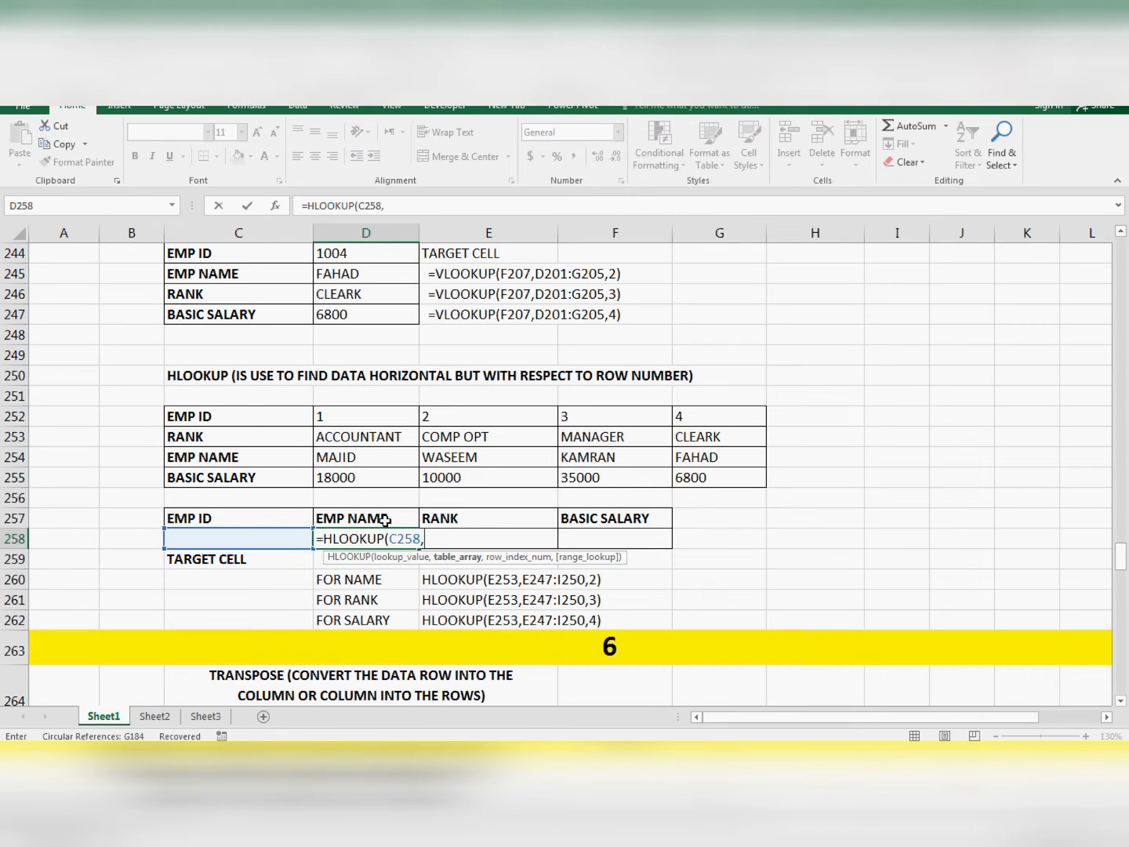
- Add the complete horizontal table C252:G255 as the table array of the EMP NAME formula
key(Up)
key(Up)
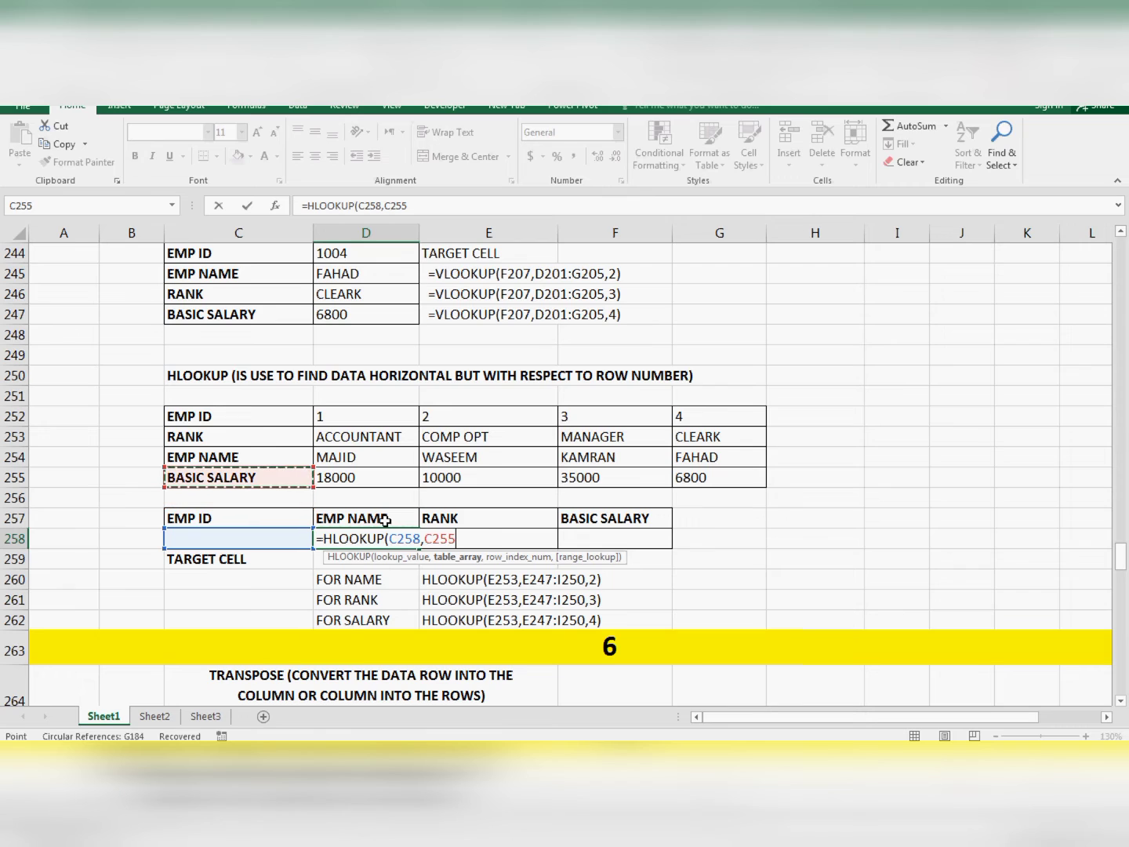
key(shift+Up)
key(shift+Up)
key(shift+Up)
key(shift+Right)
key(shift+Right)
key(shift+Right)
key(shift+Right)
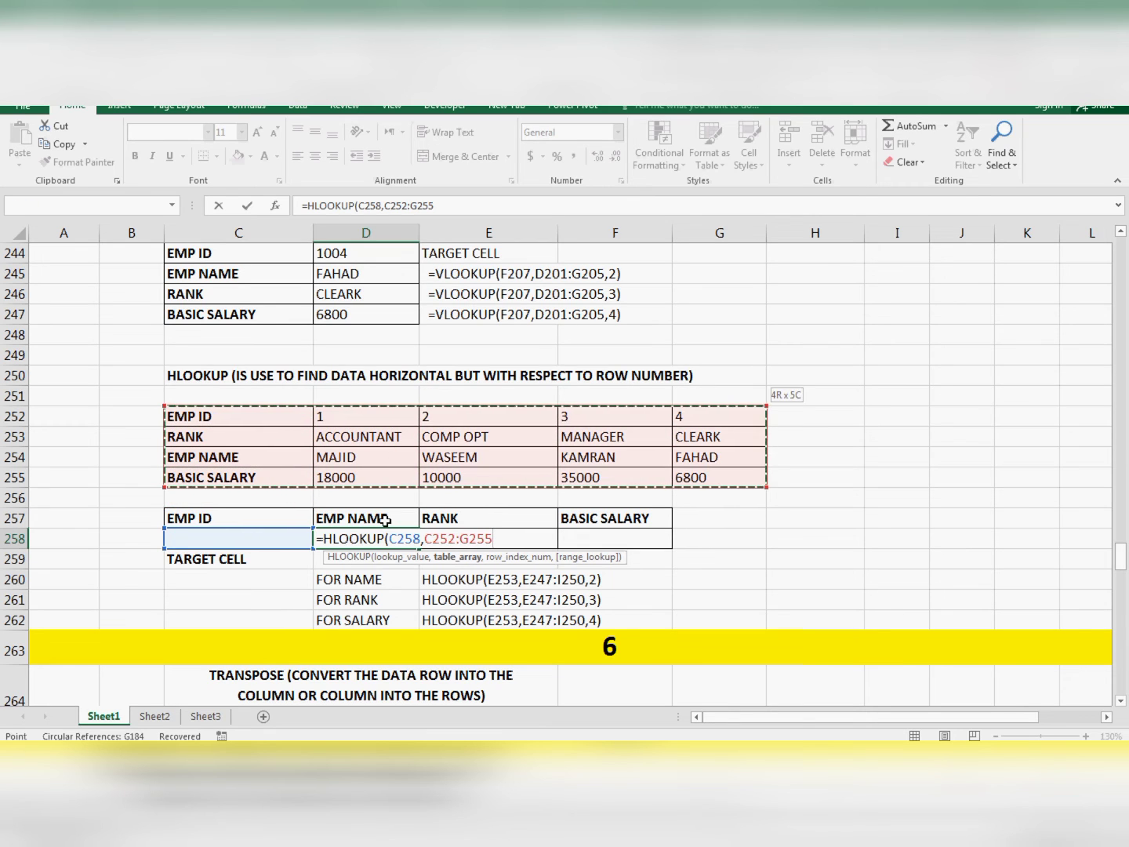
text(,)
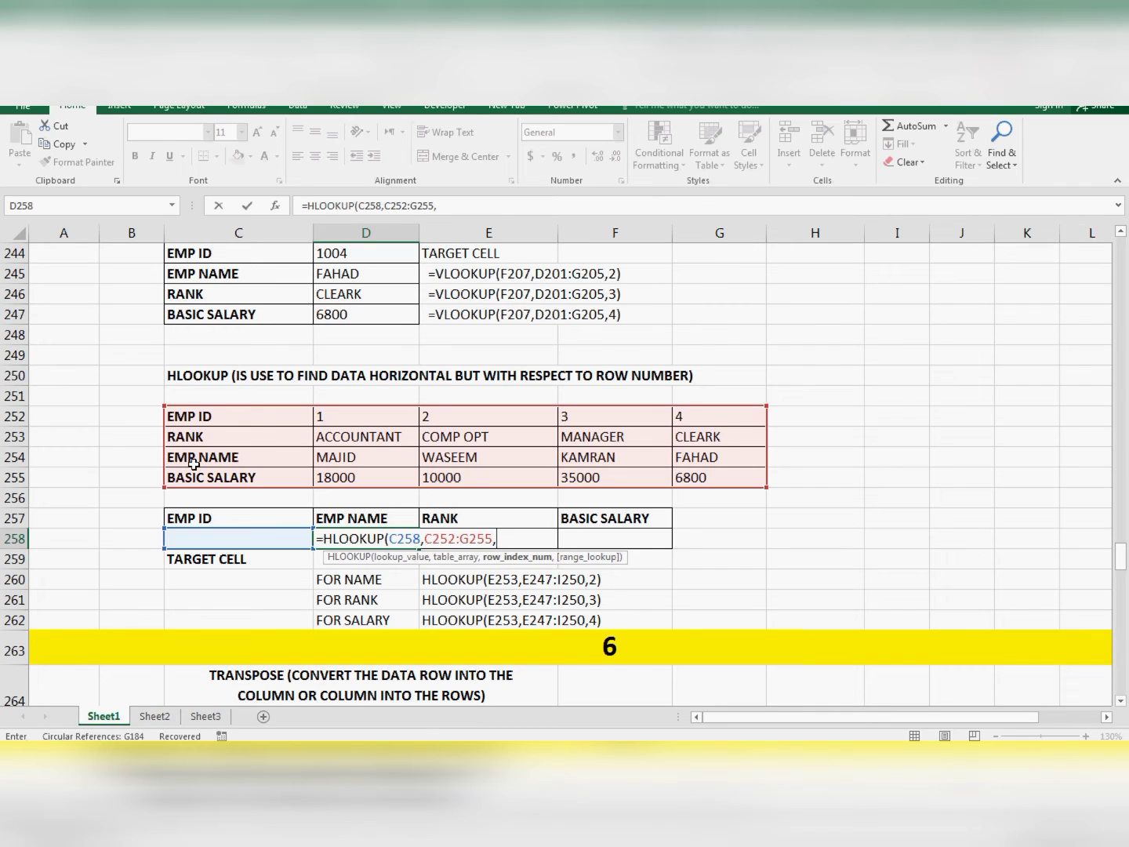
- Complete the EMP NAME formula with row index 3 and enter it in D258
text(3))
key(Return)
- Enter 3 as the EMP ID in the target cell C258
key(Up)
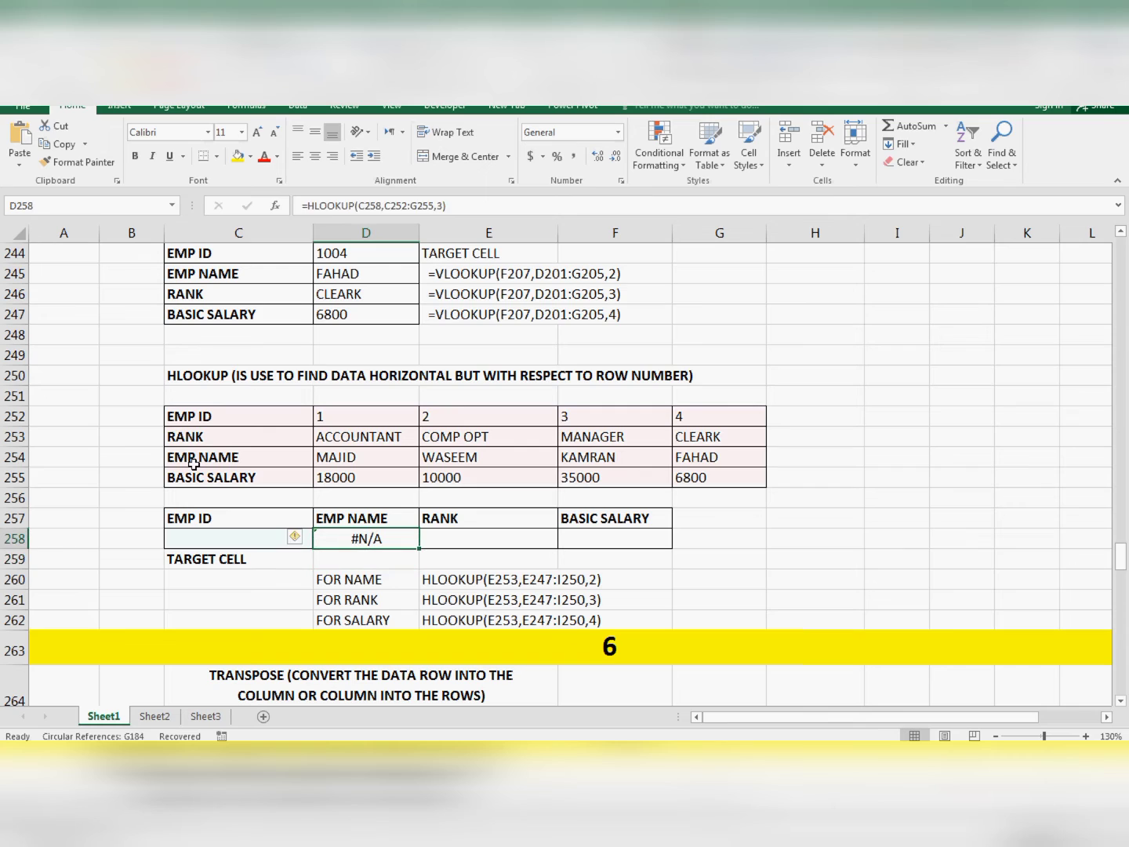
key(Left)
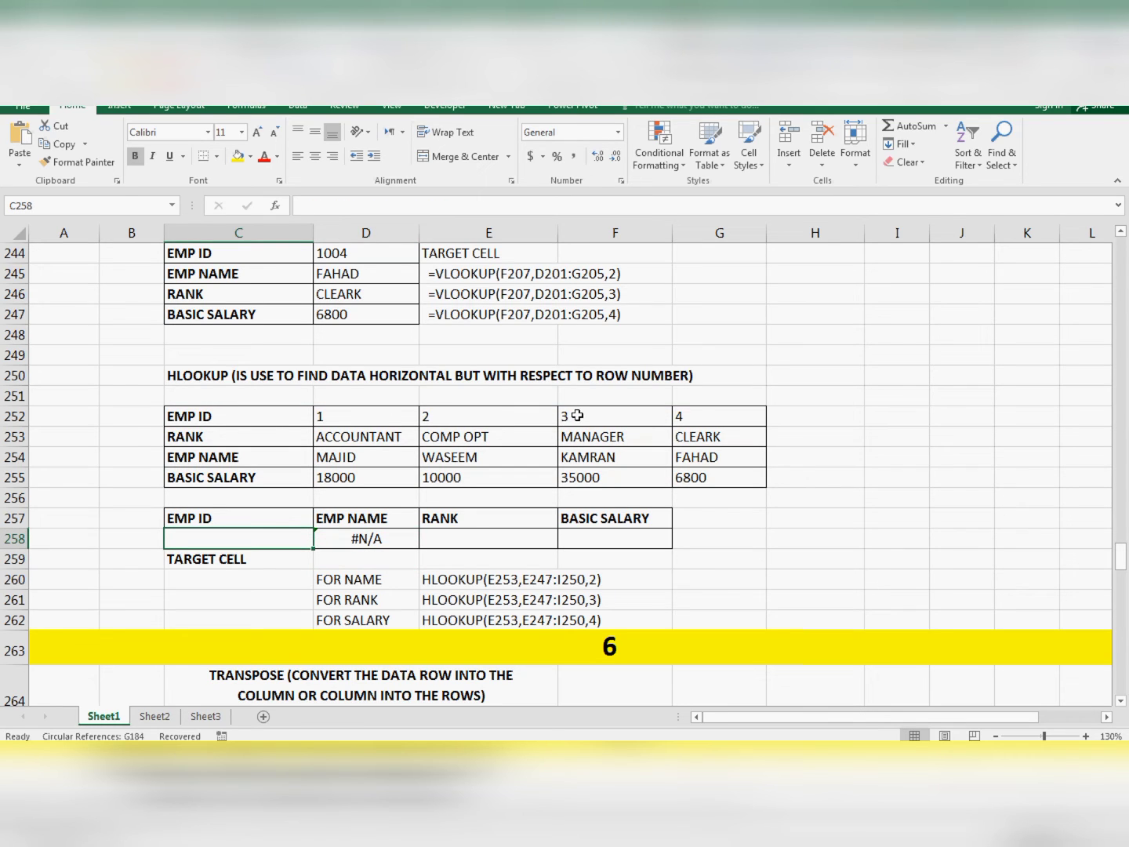
text(3)
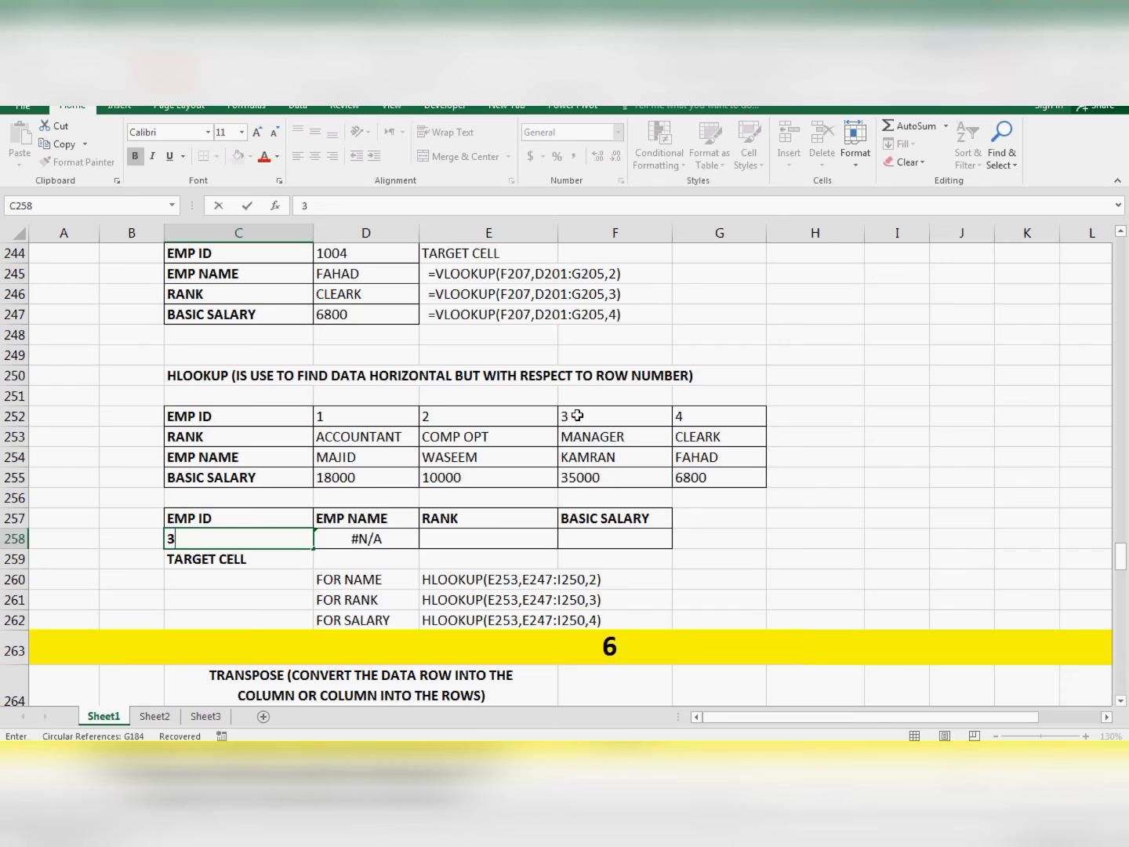
key(Return)
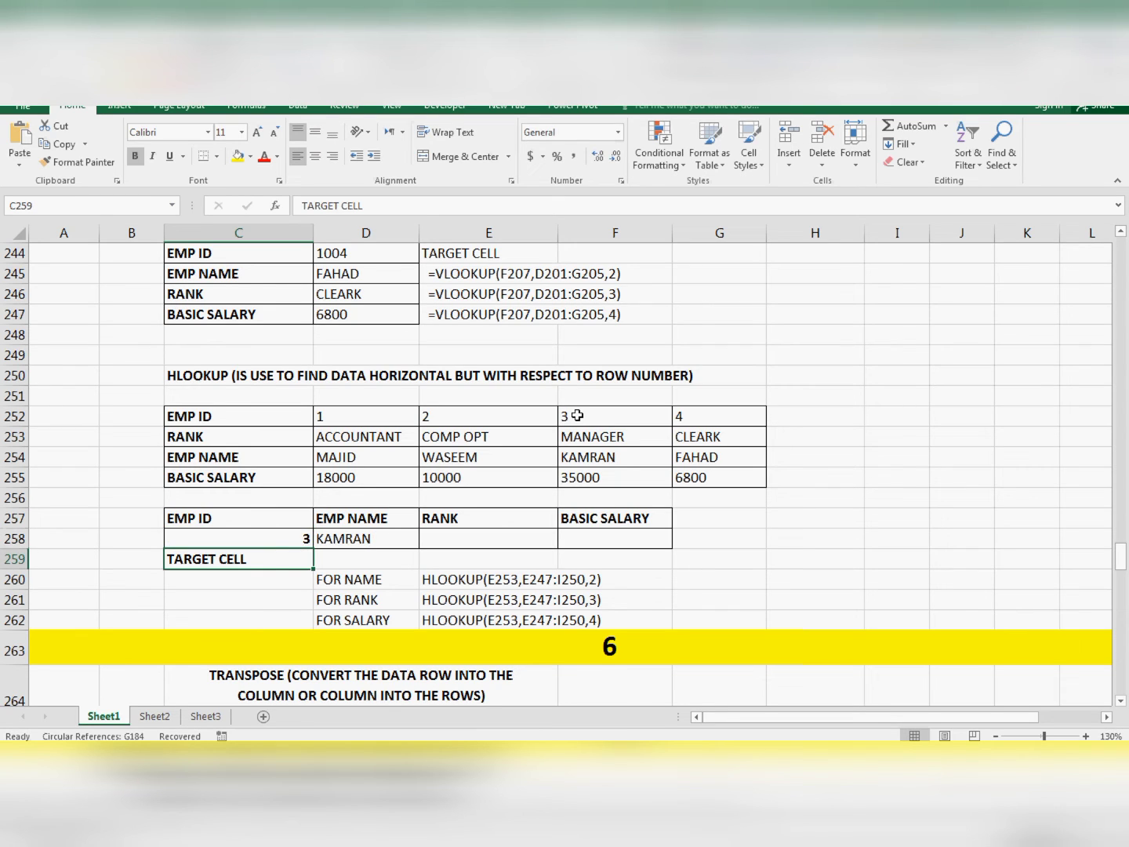
- Start an HLOOKUP formula in E258 under RANK, using cell C258 as the lookup value
key(Right)
key(Up)
key(Up)
key(Right)
key(Down)
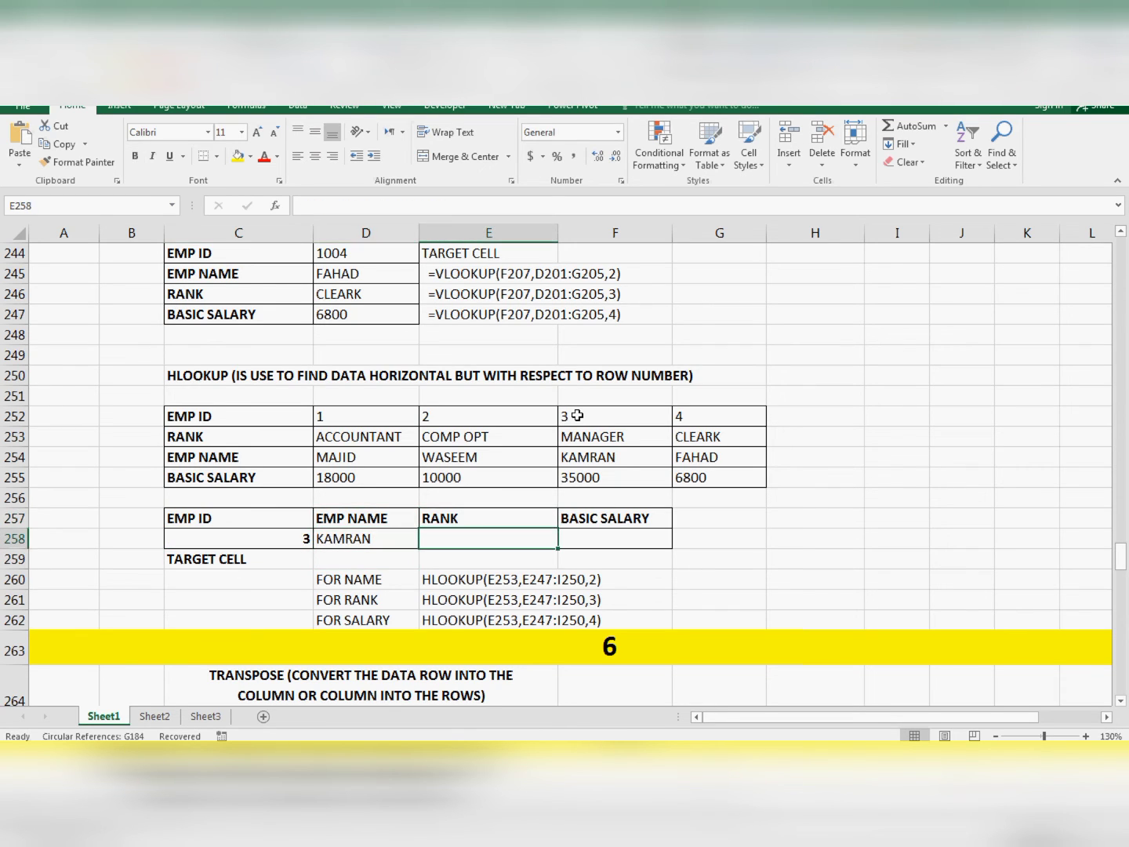
text(=)
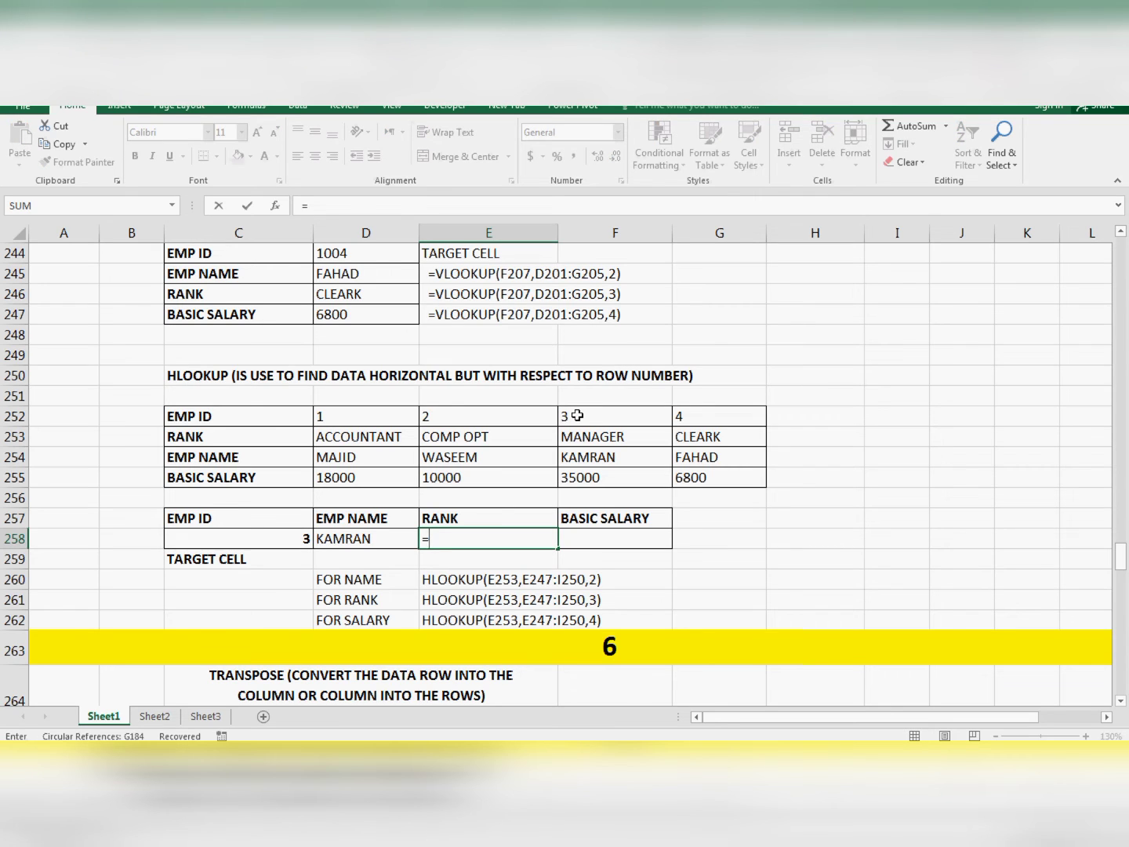
text(HLOOOK)
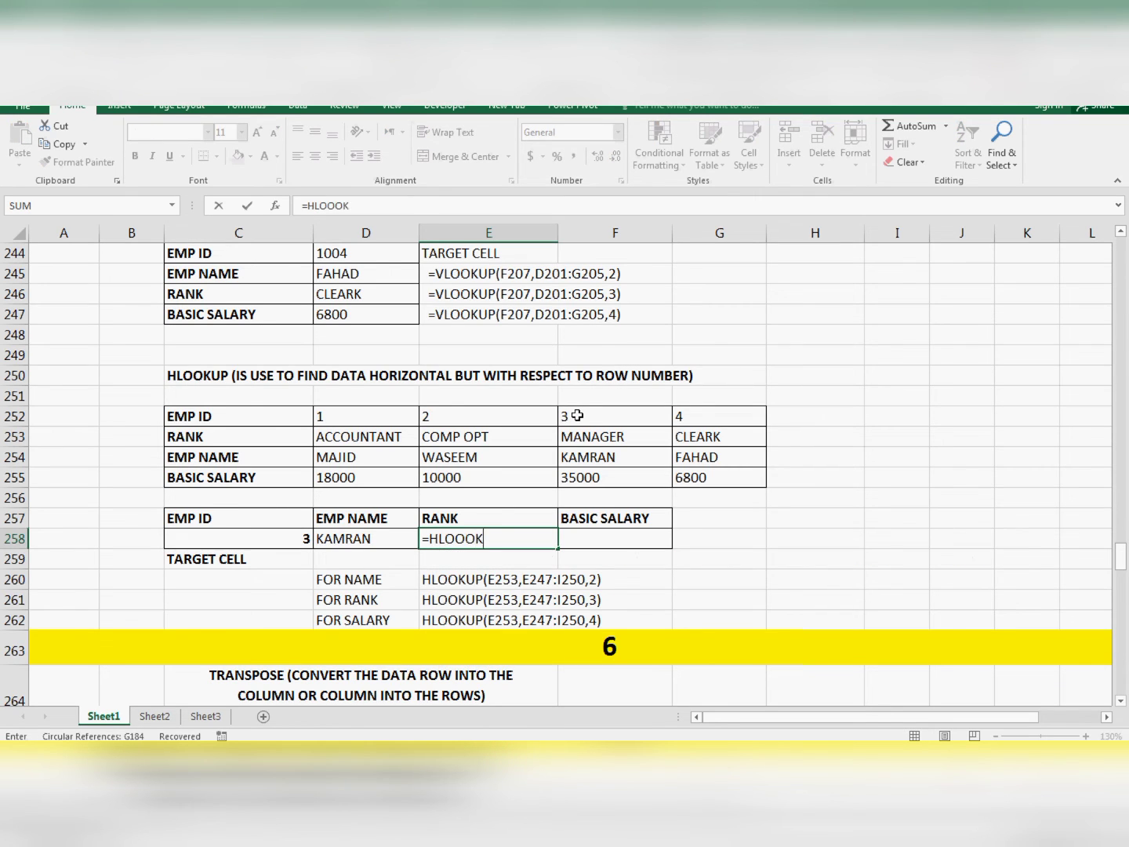
key(BackSpace)
key(BackSpace)
text(KUP()
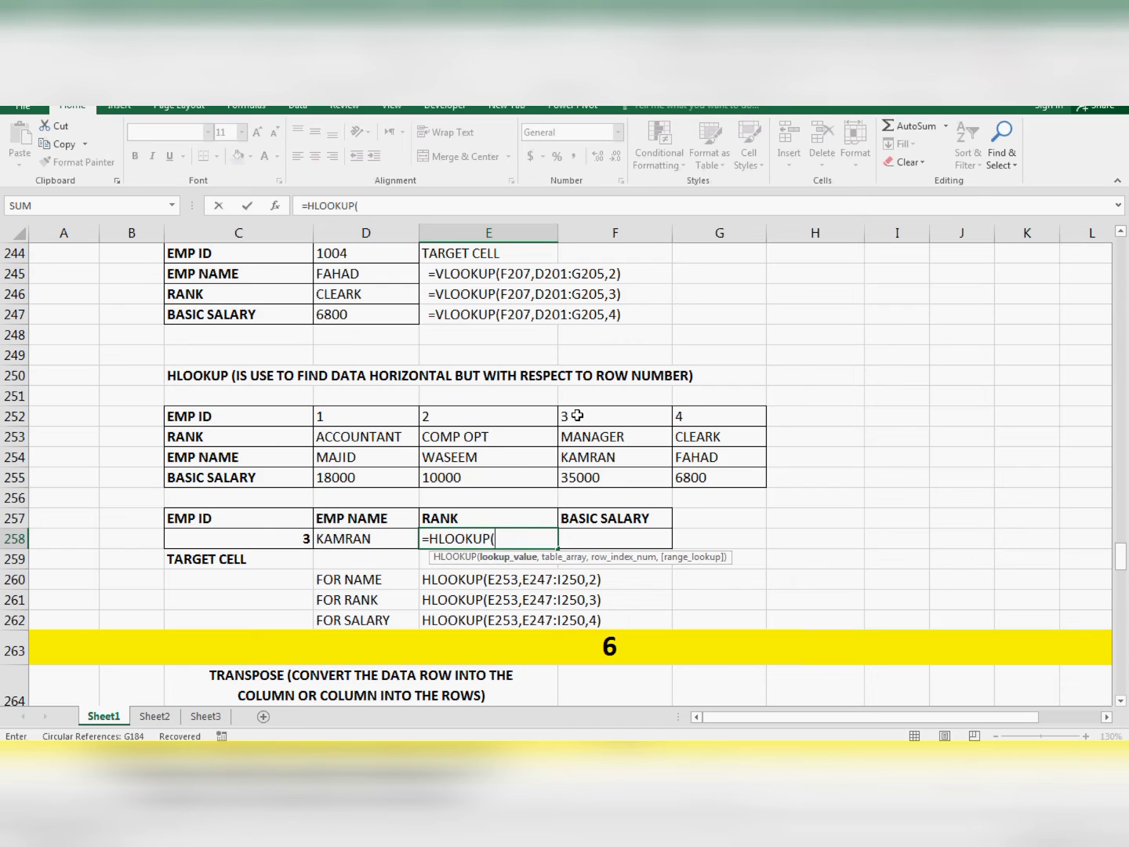
key(Left)
key(Left)
text(,)
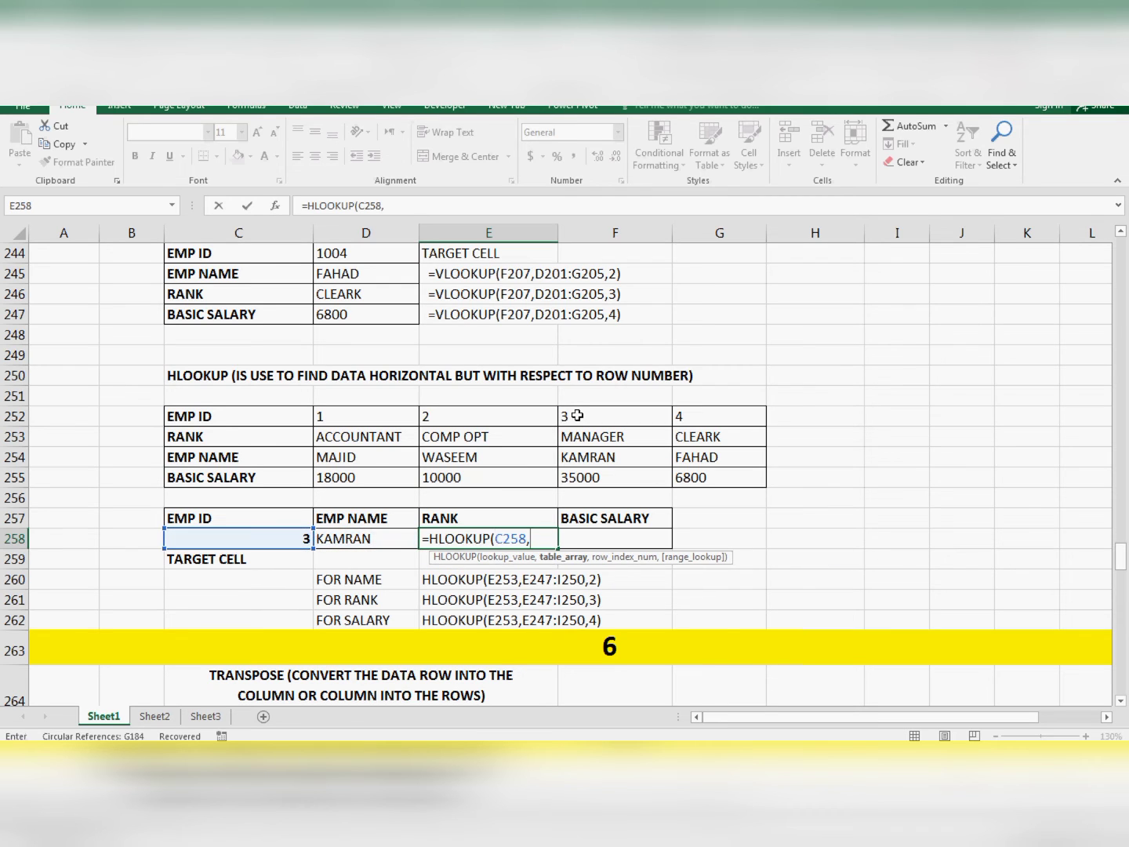
- Add the complete horizontal table C252:G255 as the table array of the RANK formula
key(Up)
key(Left)
key(Up)
key(Left)
key(Up)
key(shift+Up)
key(shift+Up)
key(shift+Up)
key(shift+Right)
key(shift+Right)
key(shift+Right)
key(shift+Right)
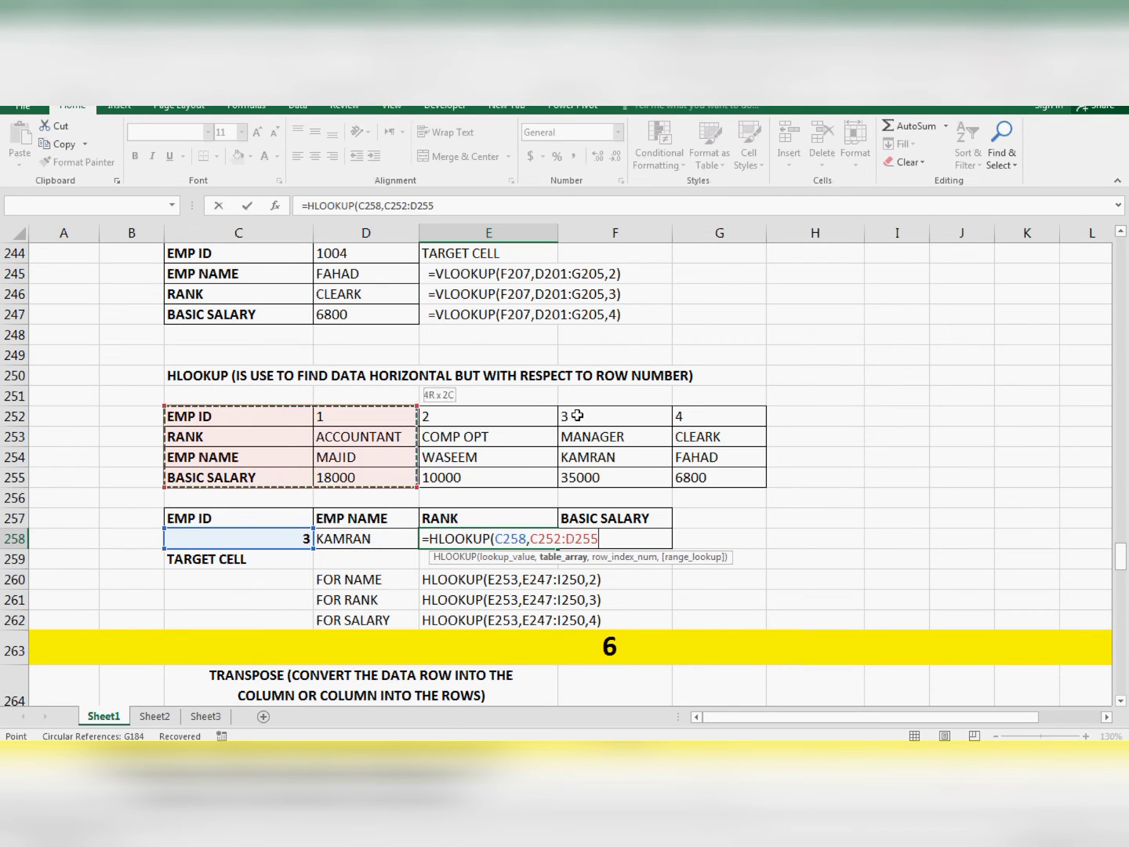
text(,)
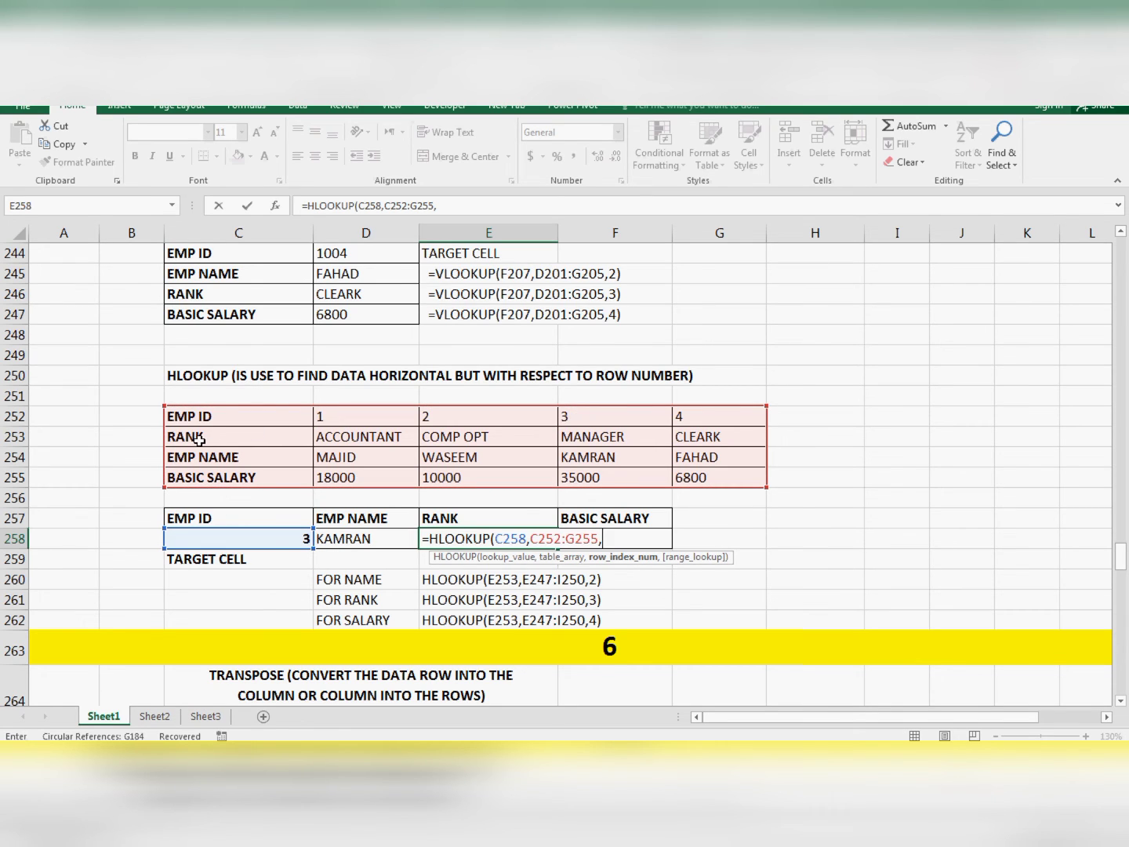
text(2))
- Complete the RANK formula with row index 2 and enter it in E258
key(Return)
- Start an HLOOKUP formula in F258 under BASIC SALARY, using cell C258 as the lookup value
key(Up)
key(Right)
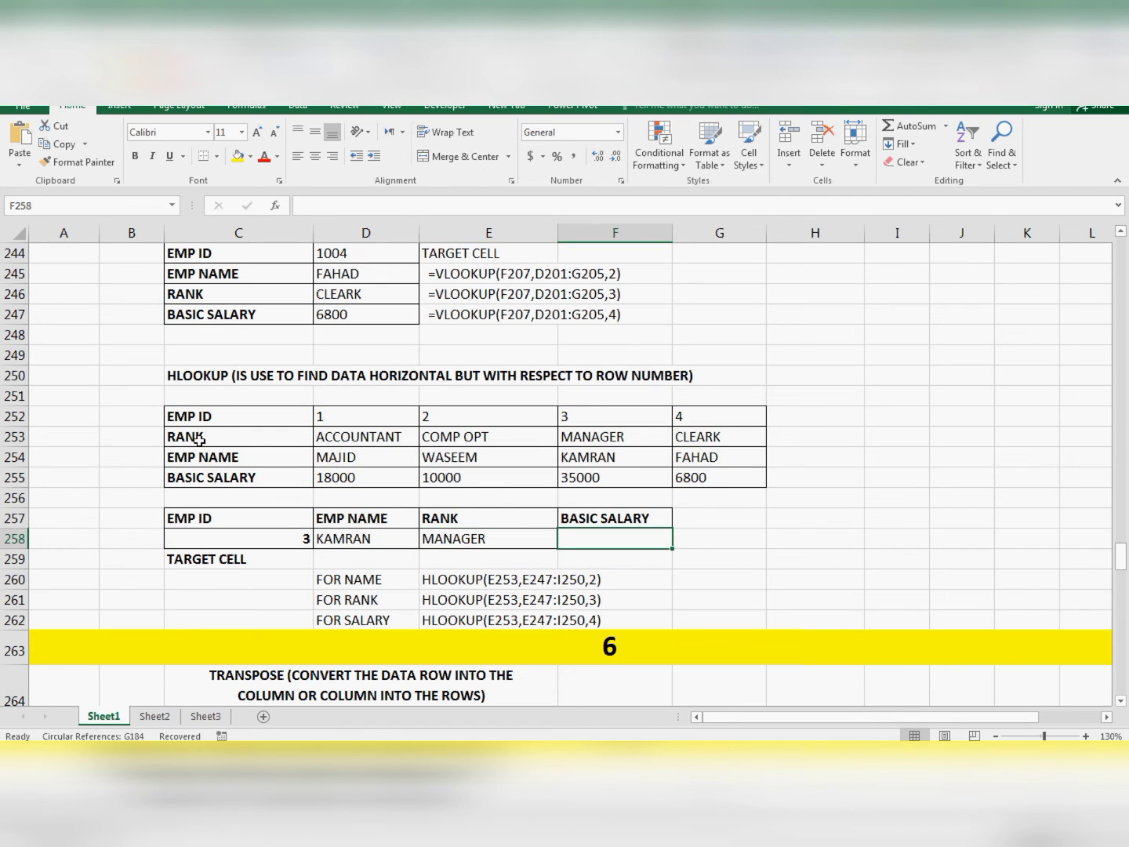
text(=HLOOKUP()
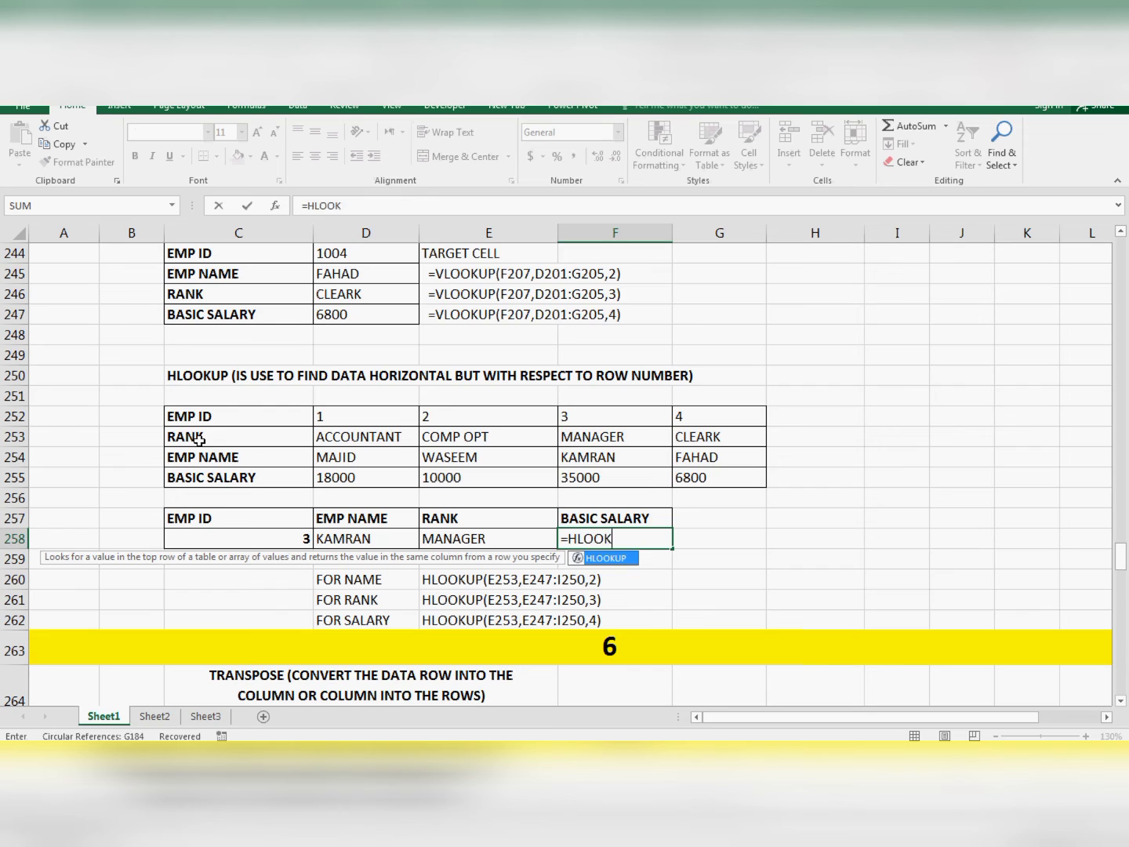
key(Left)
key(Left)
key(Left)
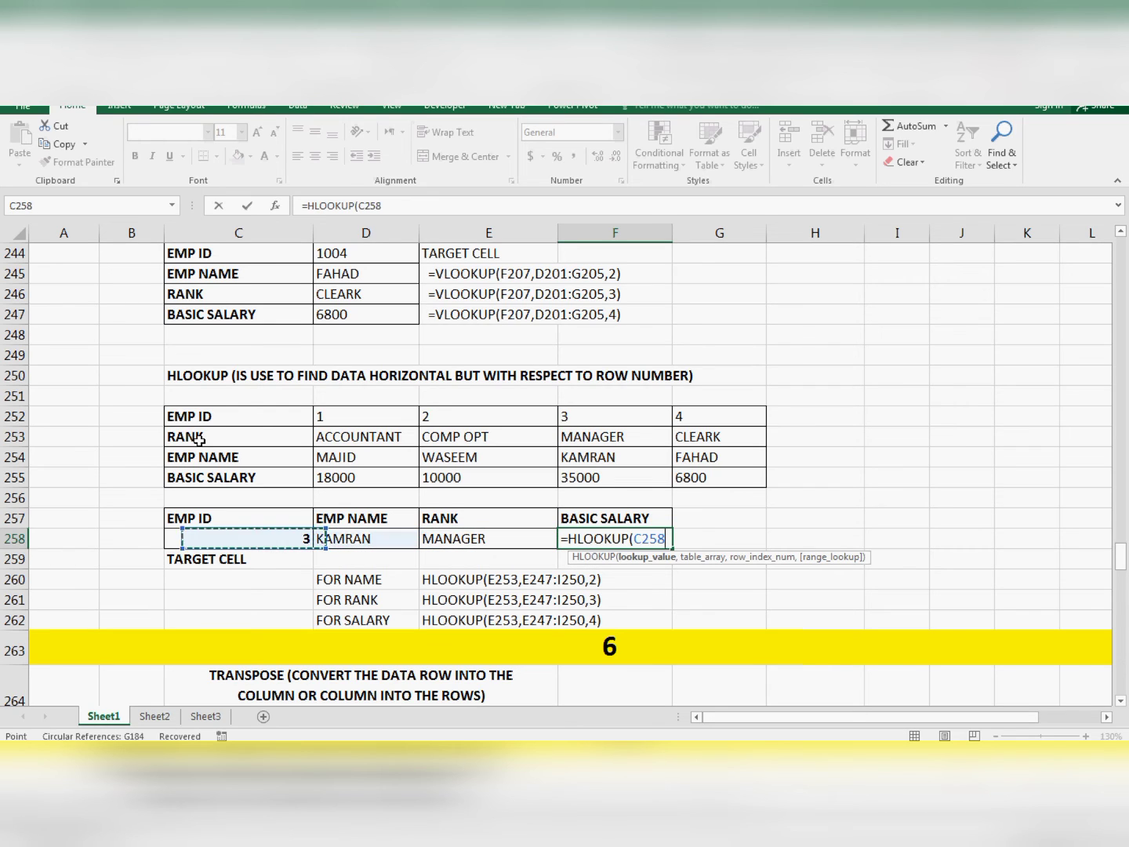
text(,)
- Add the complete horizontal table C252:G255 as the table array of the BASIC SALARY formula
key(Left)
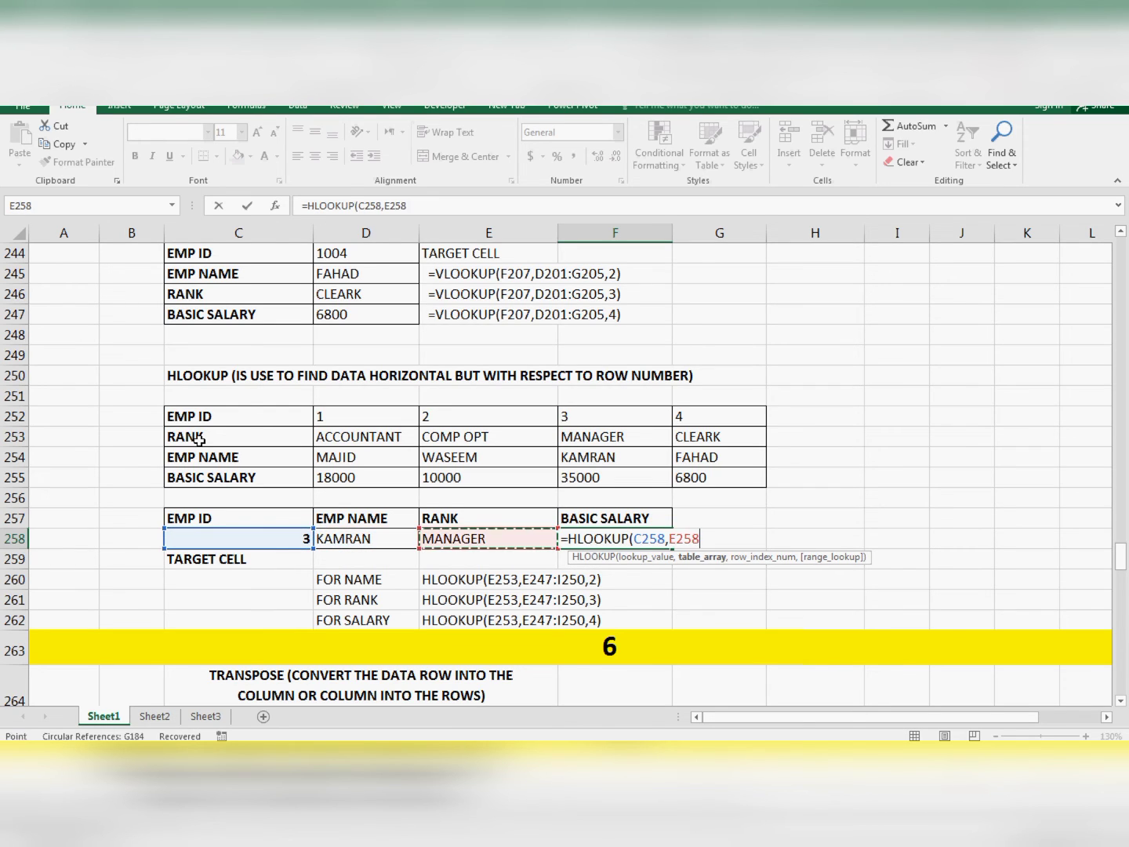
key(Left)
key(Up)
key(Left)
key(Up)
key(Up)
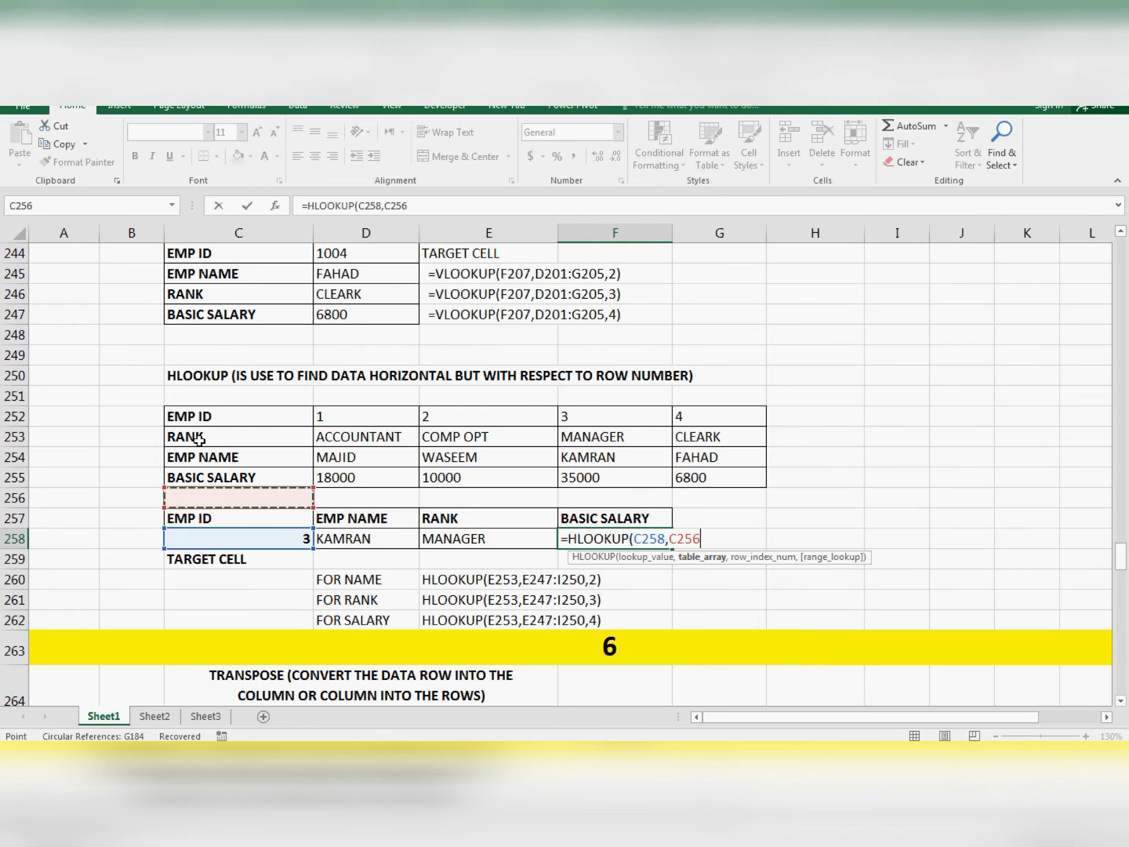
key(shift+Up)
key(shift+Up)
key(shift+Up)
key(shift+Up)
key(shift+Down)
key(shift+Right)
key(shift+Right)
key(shift+Right)
key(shift+Right)
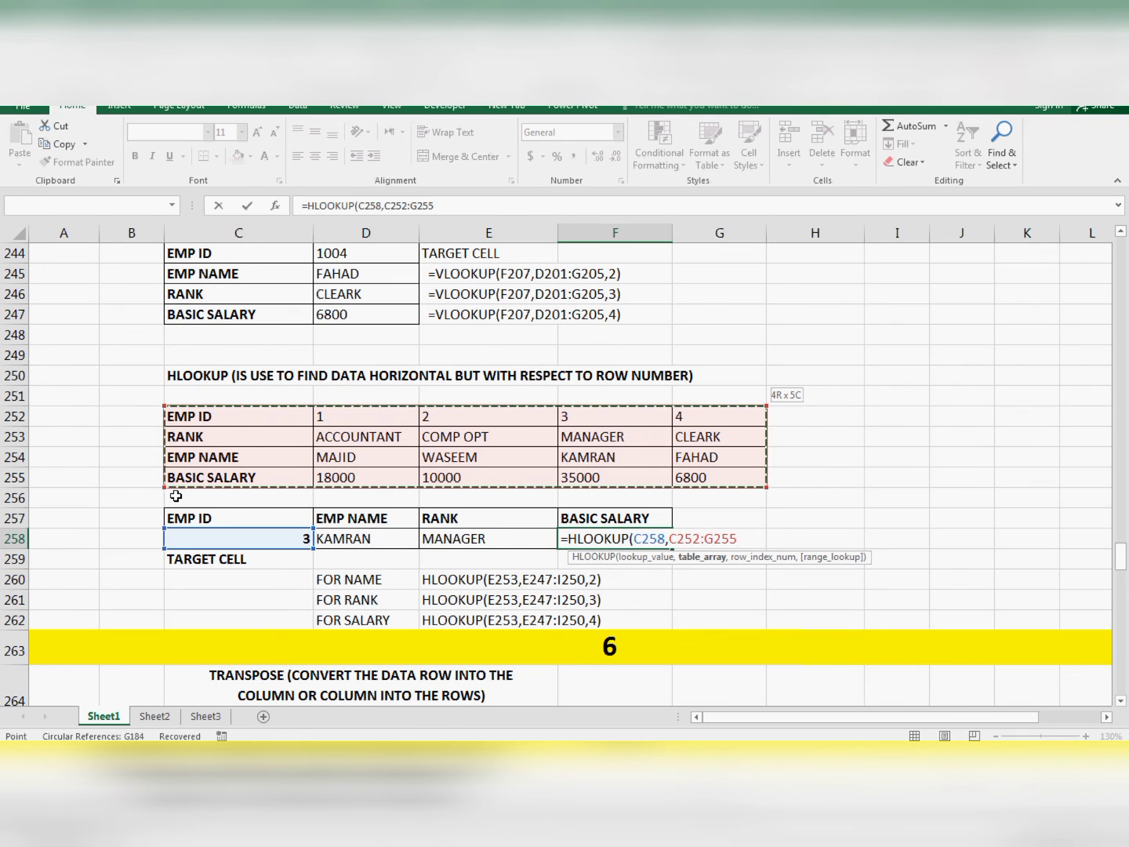
- Complete the BASIC SALARY formula with row index 4, separated from the table range by a comma, and enter it in F258
text(4)
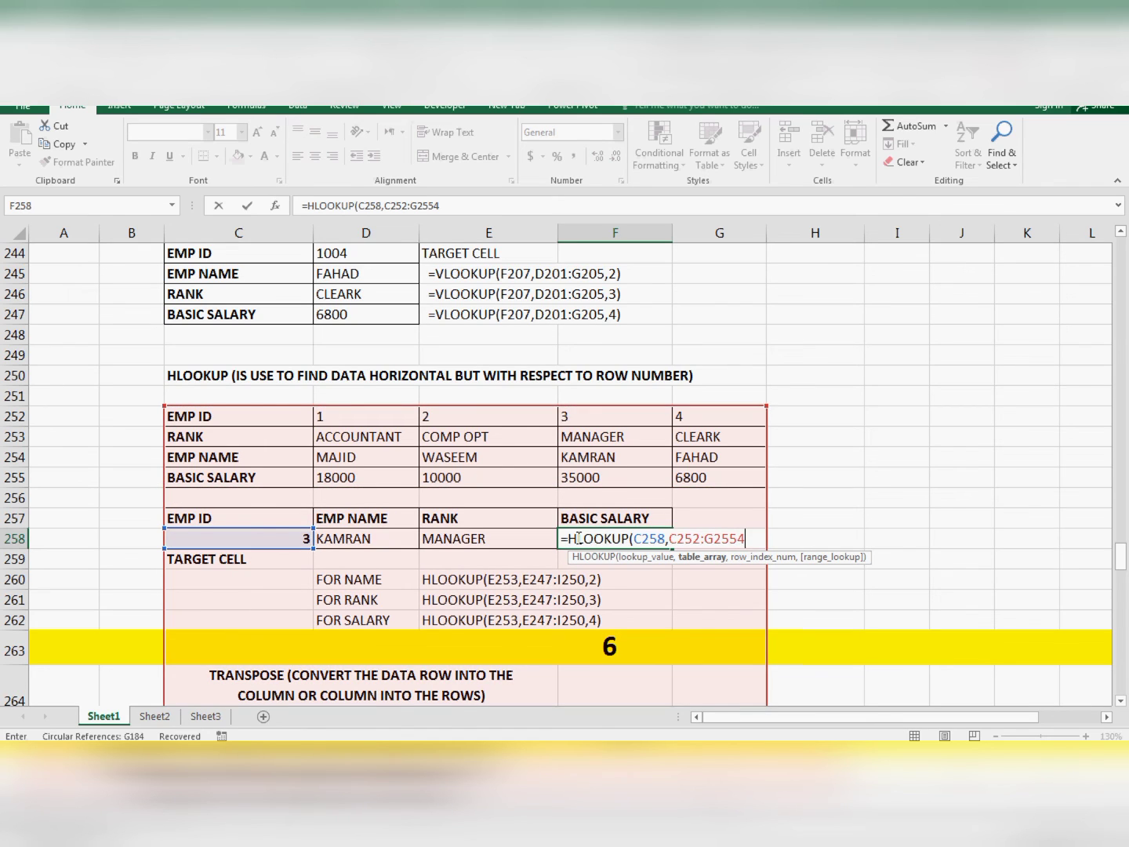
click(738, 538)
text(,)
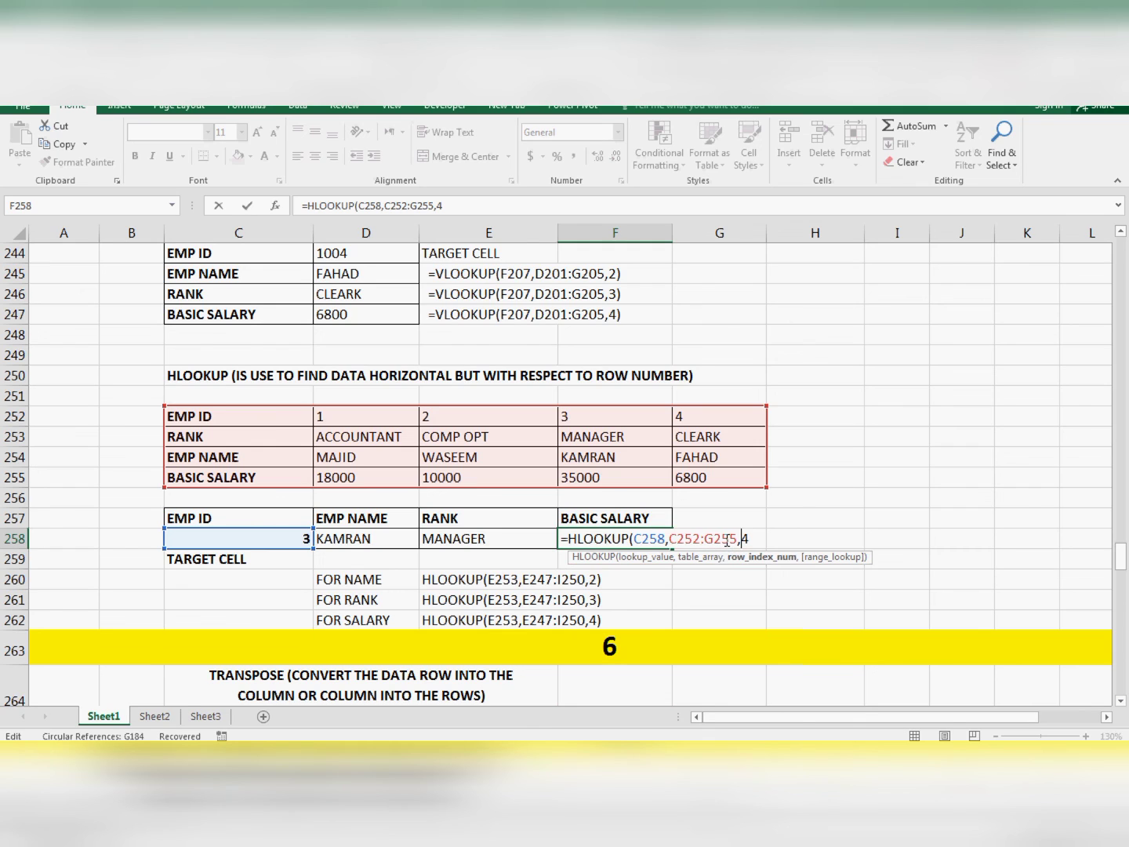
click(751, 537)
text())
key(Return)
- Change the EMP ID in C258 to 2 and check the name, rank and salary HLOOKUP formulas
key(Up)
key(Left)
key(Left)
key(Left)
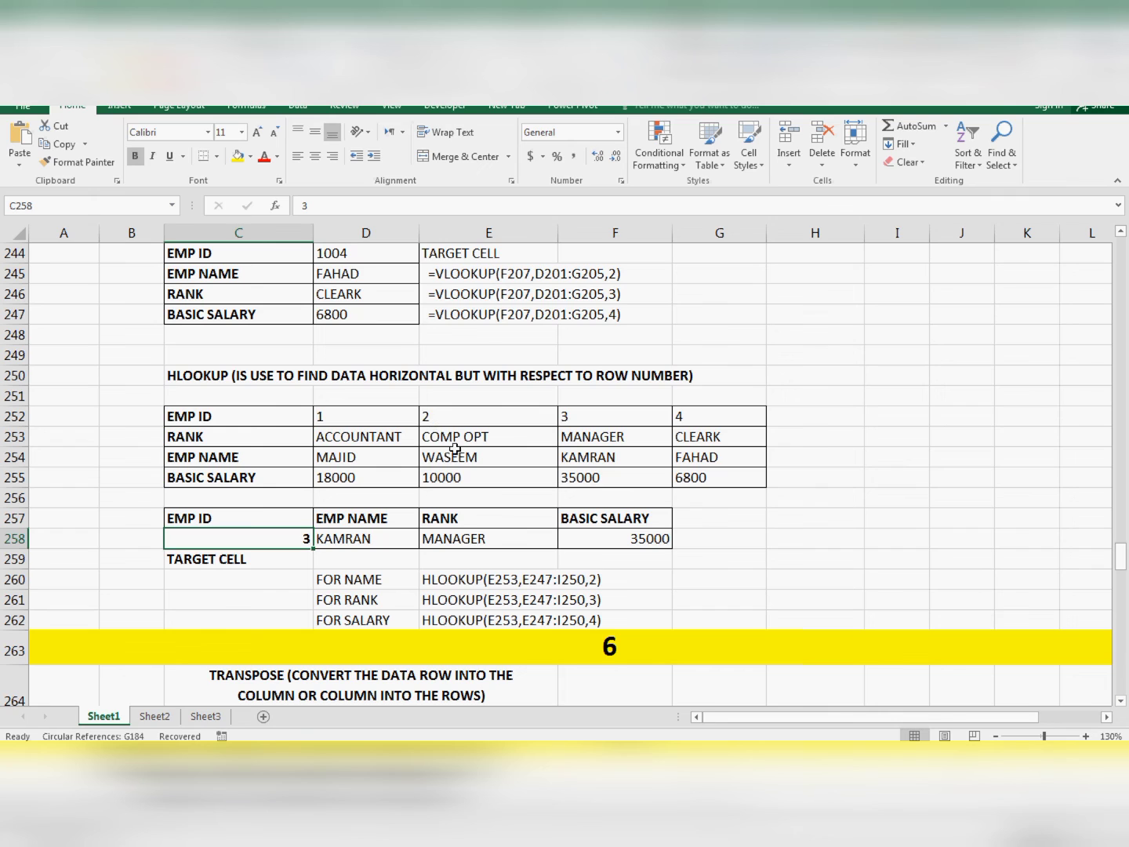
text(2)
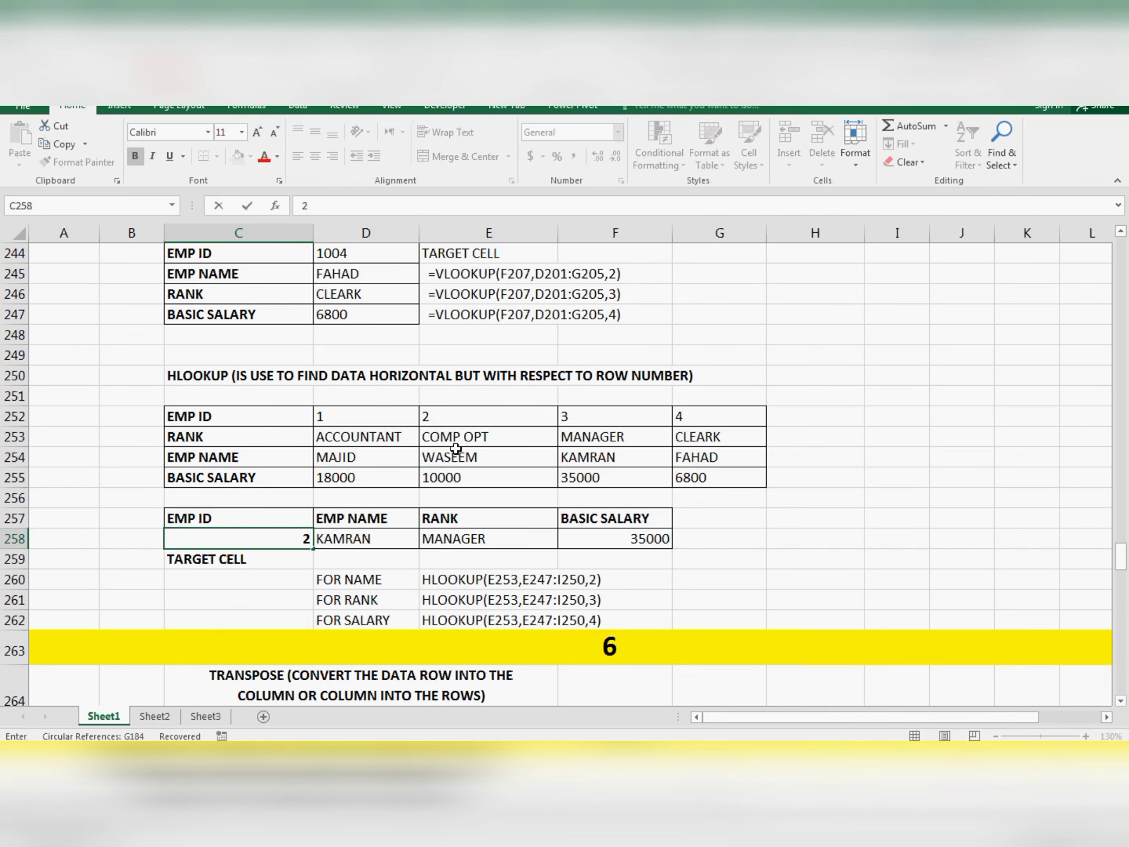
key(Return)
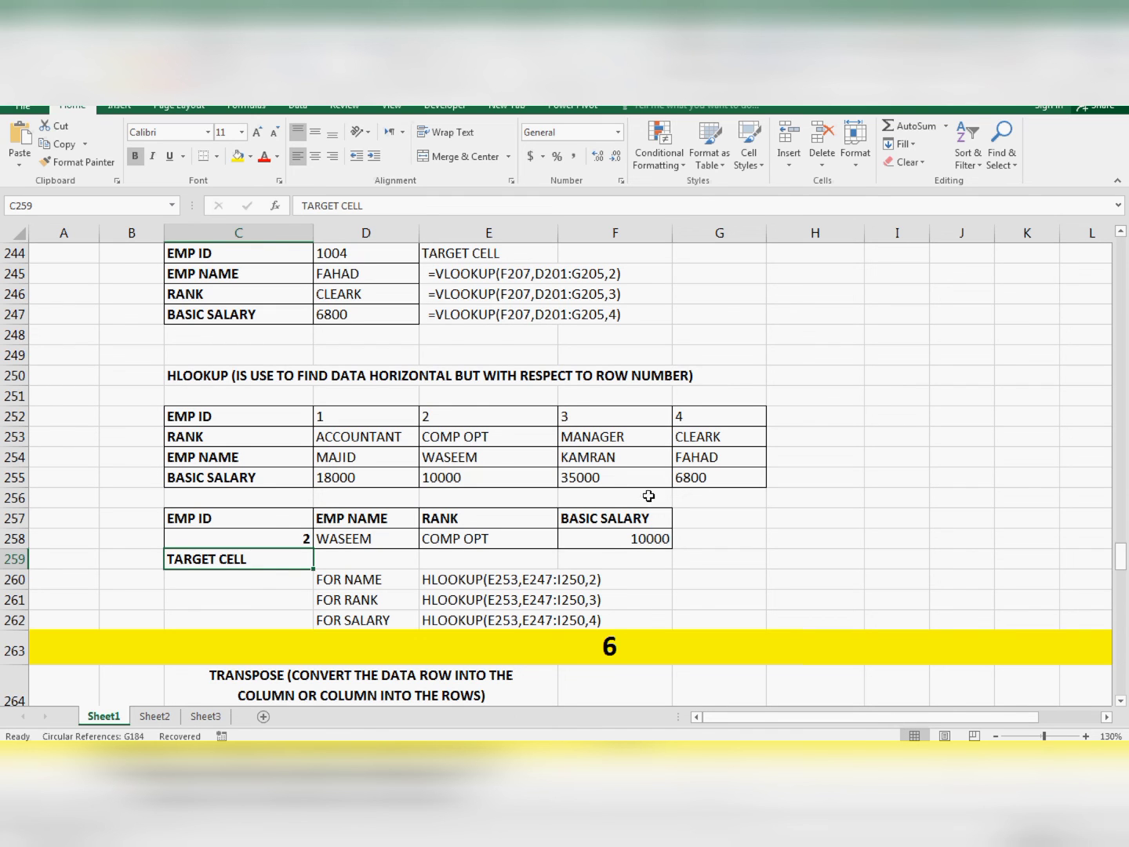
scroll(617, 542, up, 9)
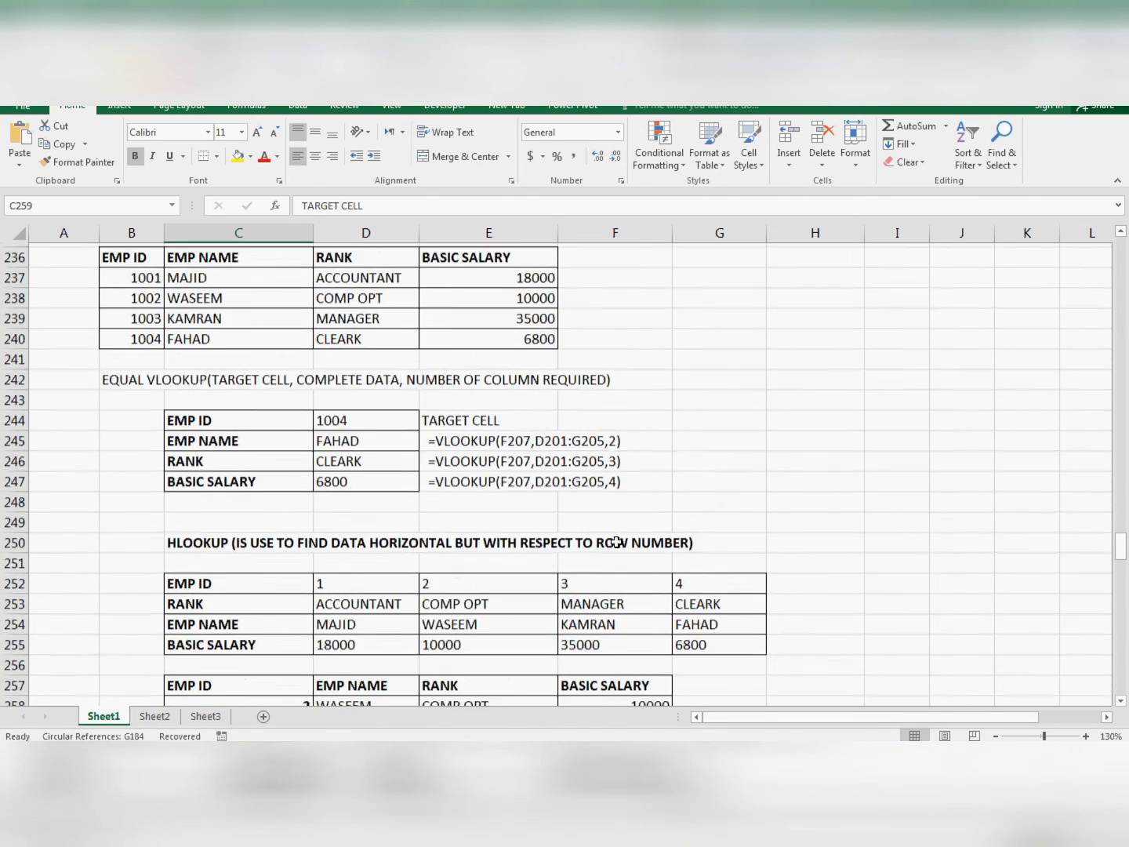
- Review the LOOKUP, VLOOKUP and HLOOKUP examples in section 5, comparing their employee tables, result cells and written formula syntax
scroll(617, 542, up, 3)
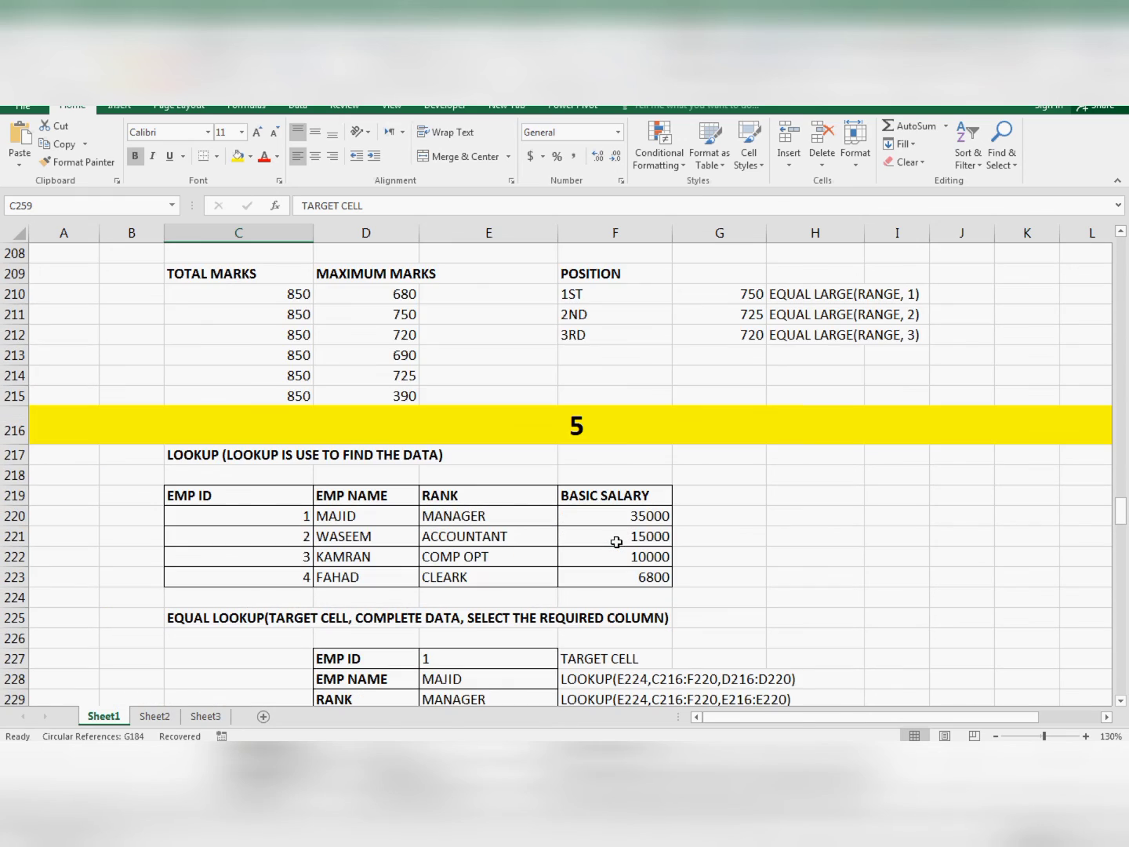
scroll(617, 541, down, 6)
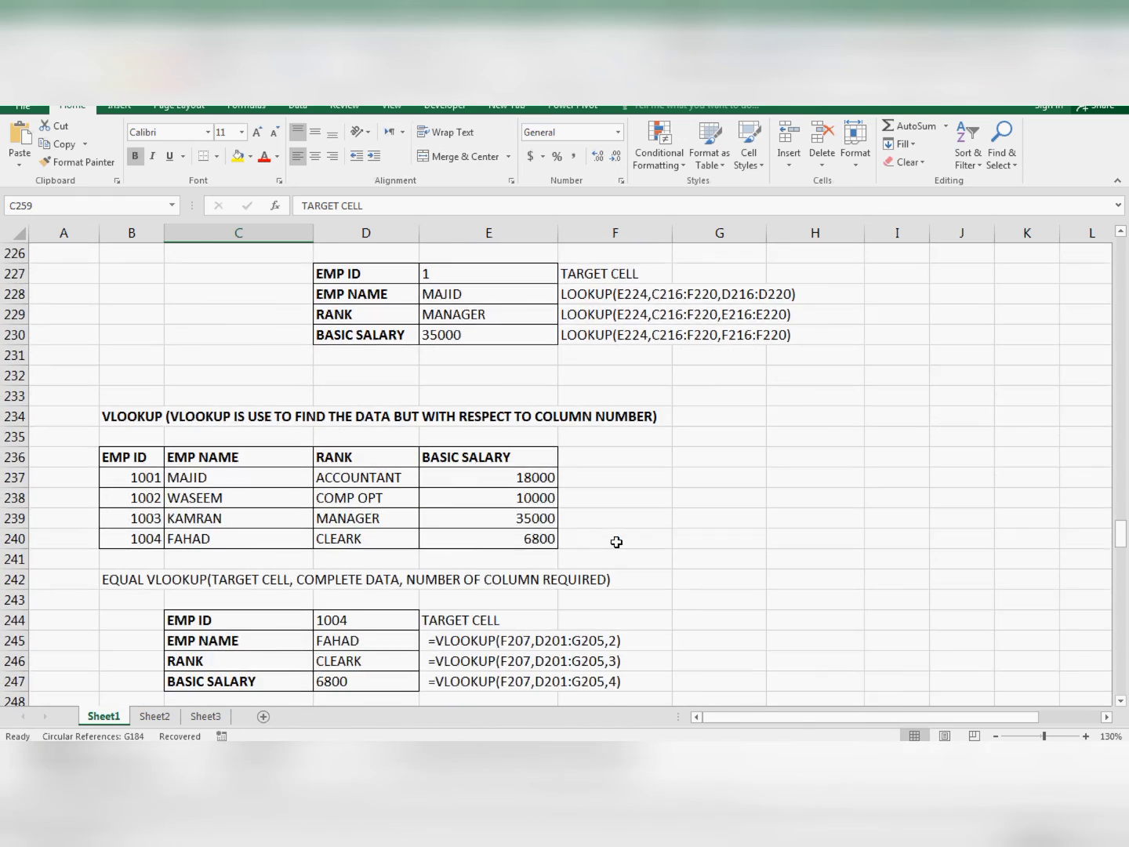
scroll(617, 542, down, 3)
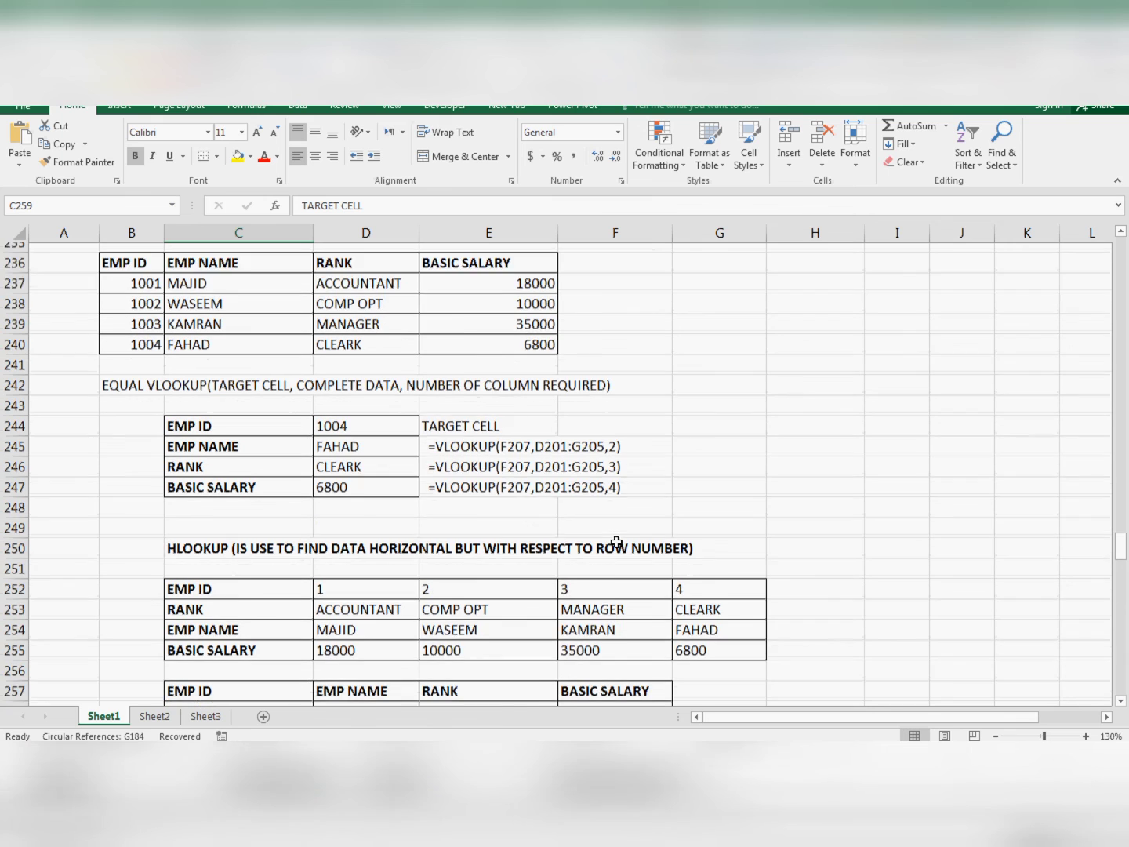
scroll(617, 542, down, 1)
scroll(617, 541, down, 2)
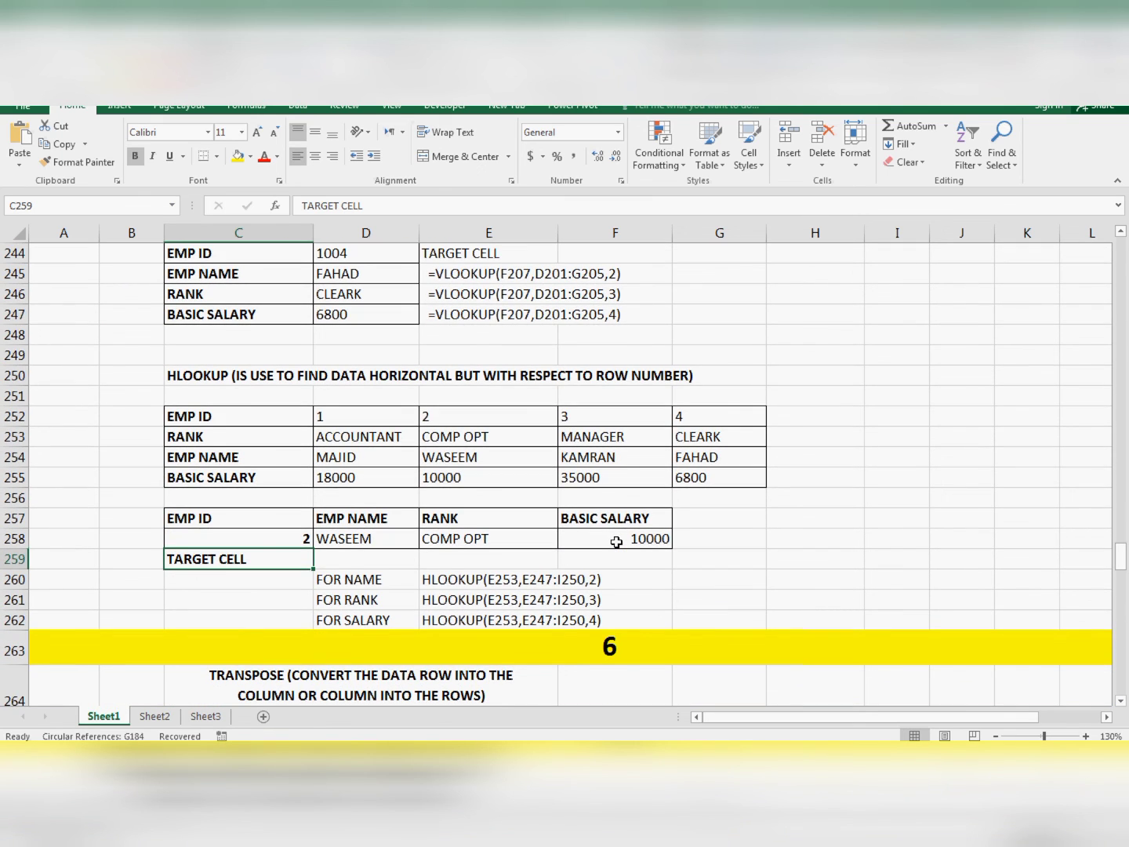
scroll(616, 542, up, 1)
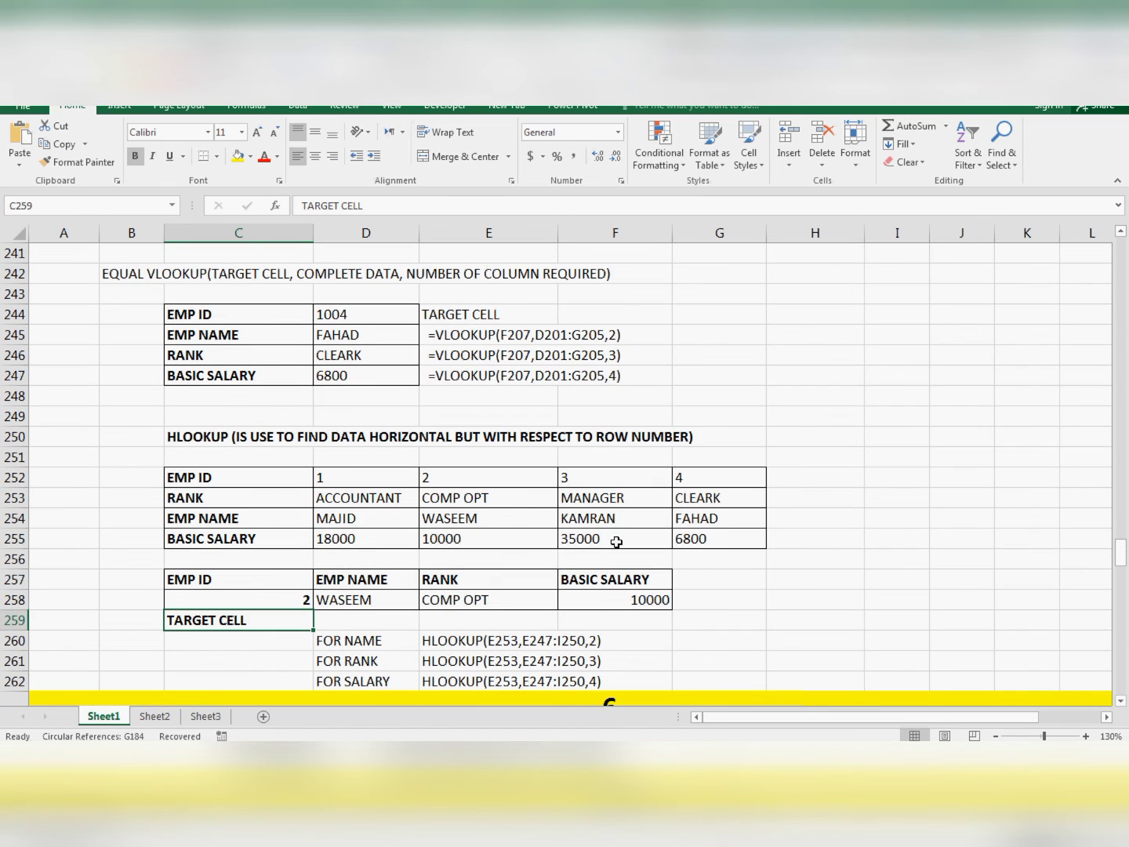
scroll(616, 542, up, 1)
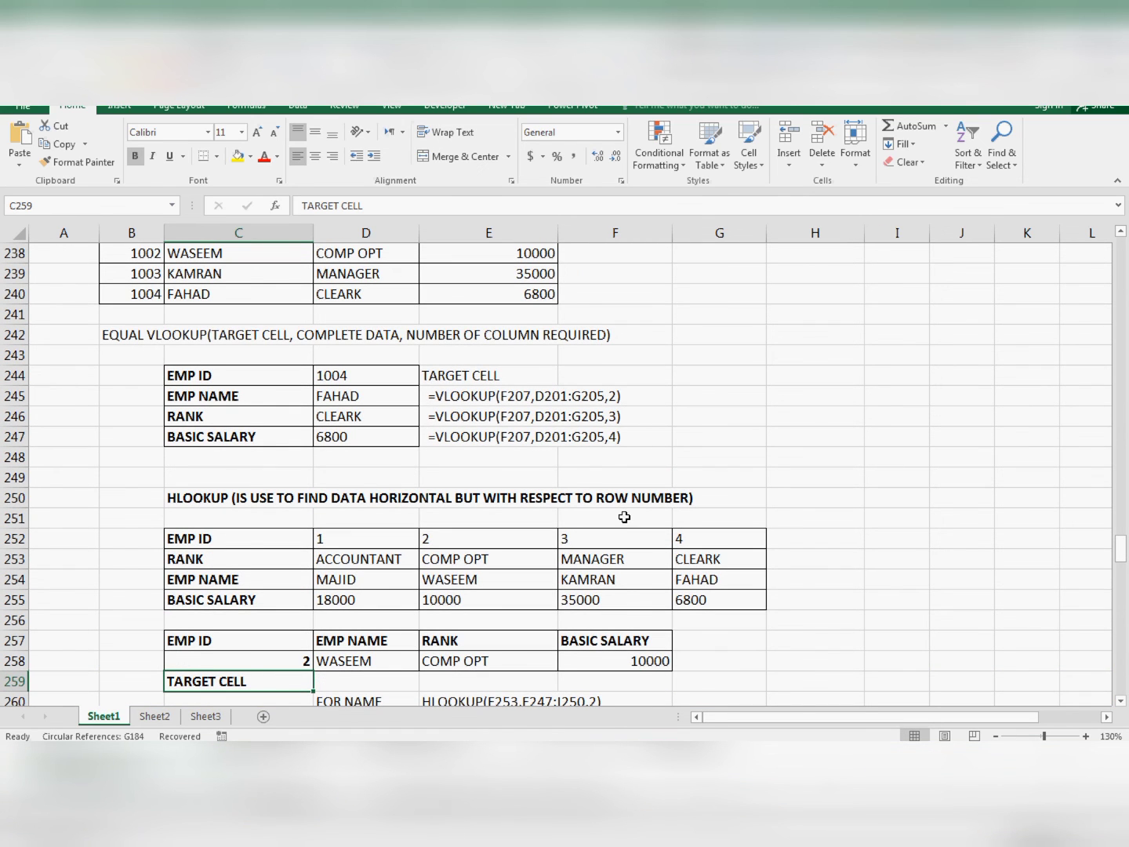
scroll(623, 514, down, 2)
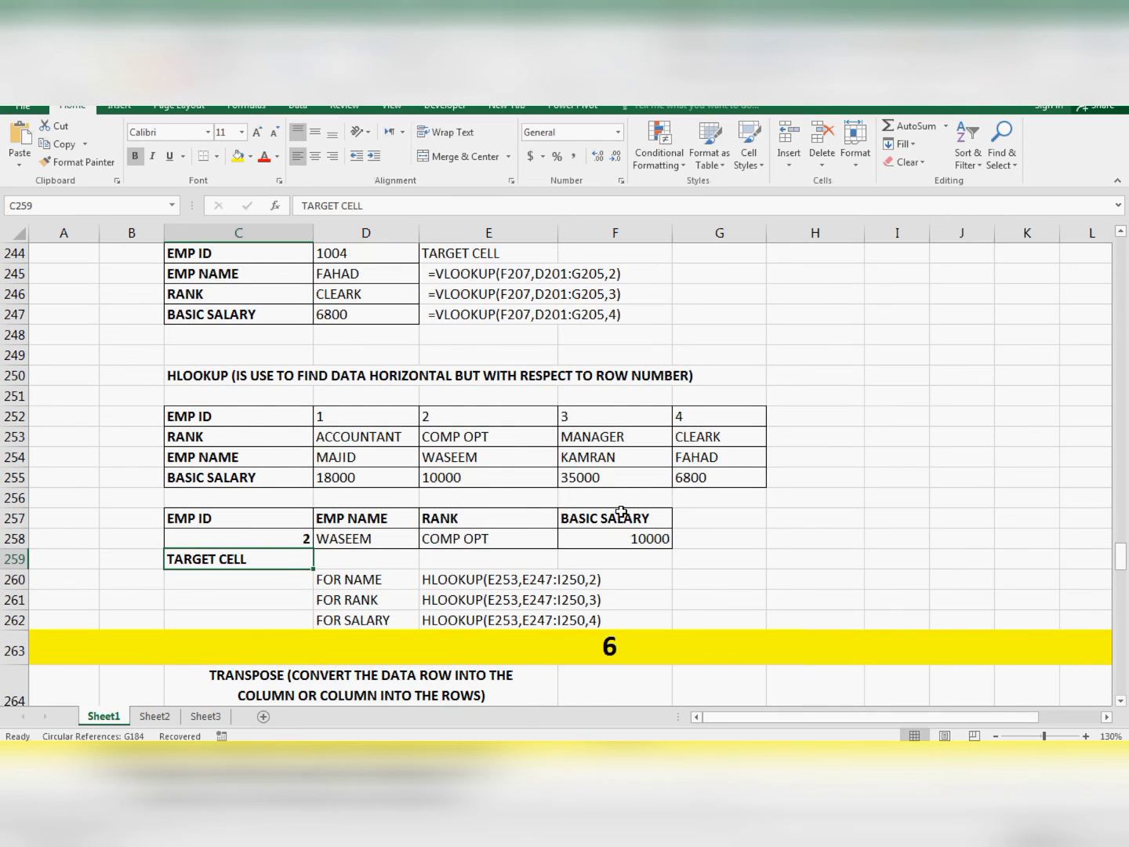
scroll(621, 512, down, 2)
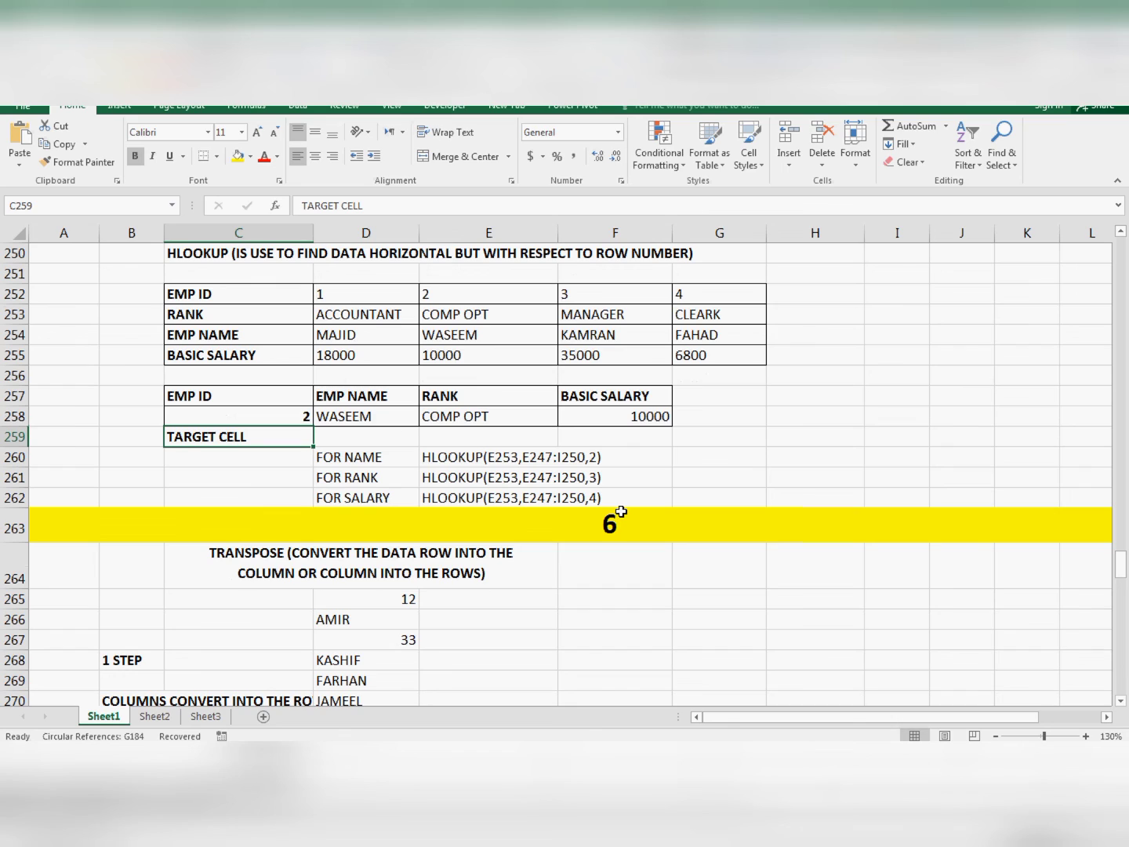